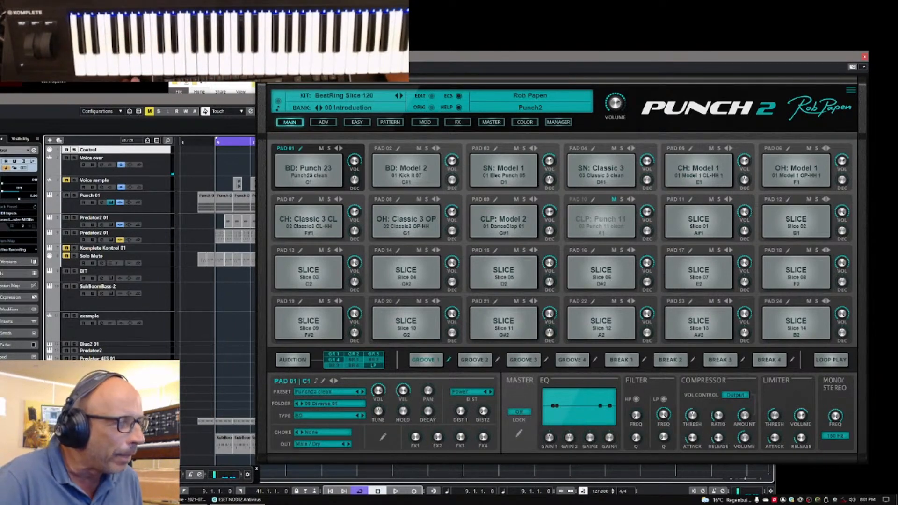
left_click(191, 500)
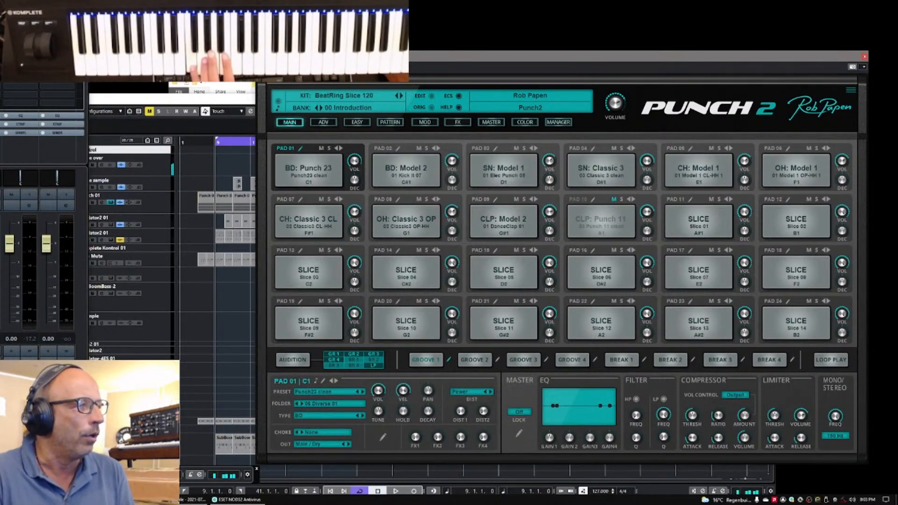
key("alt+Tab")
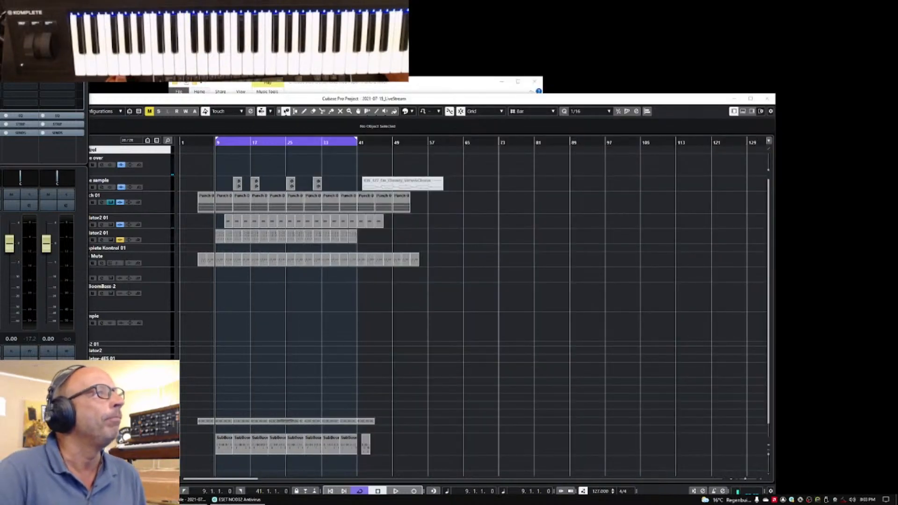
key("alt+Tab")
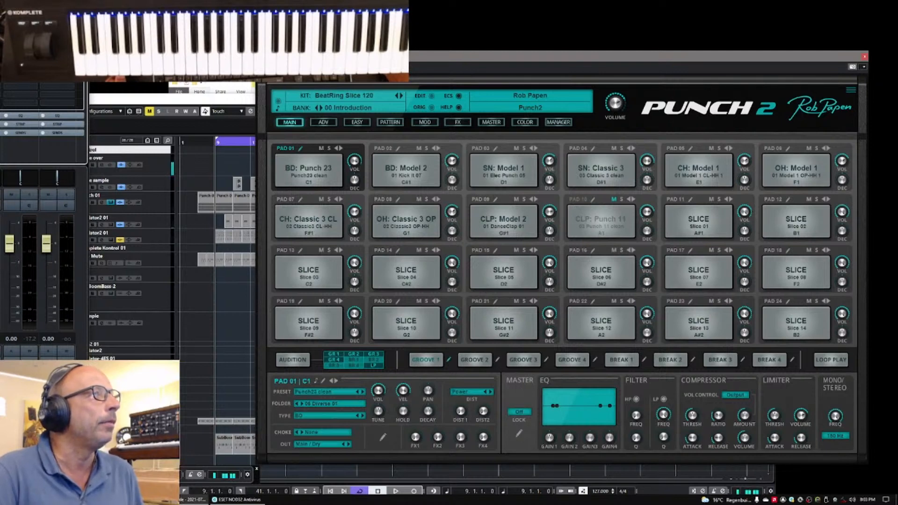
key("alt+Tab")
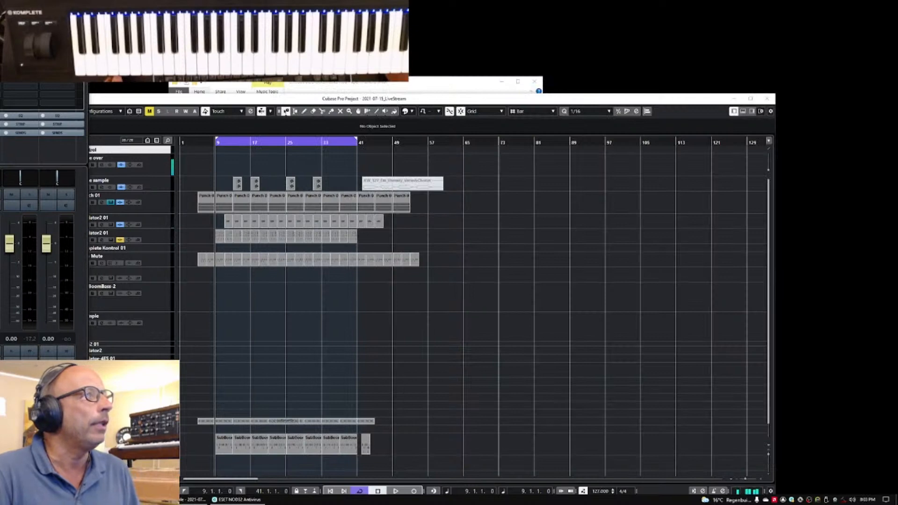
key("alt+Tab")
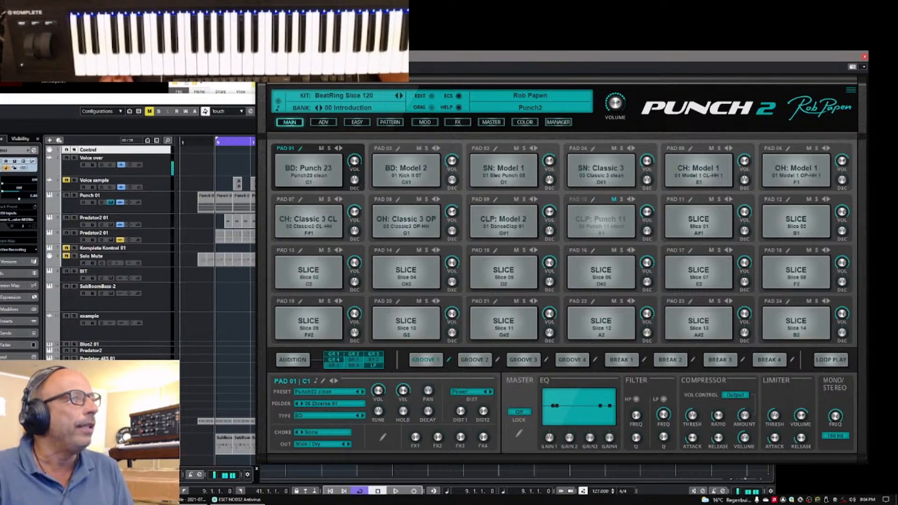
left_click(57, 99)
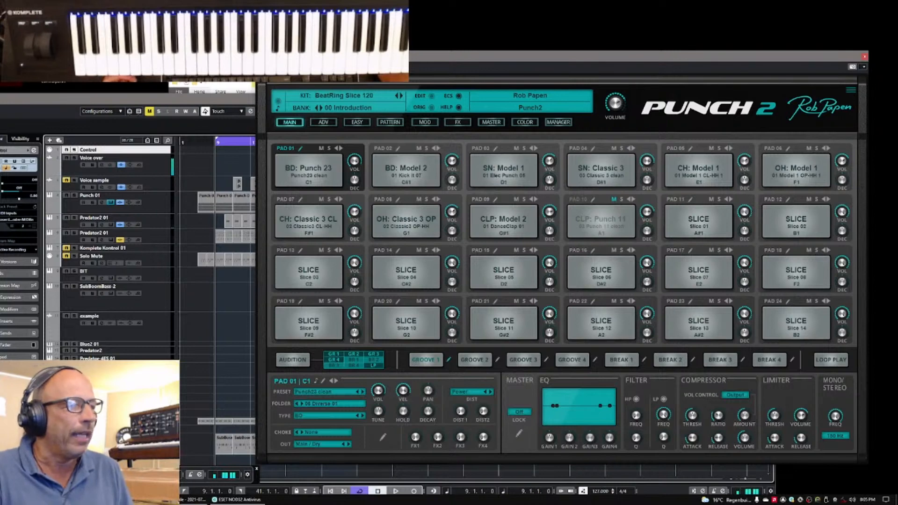
double_click(187, 499)
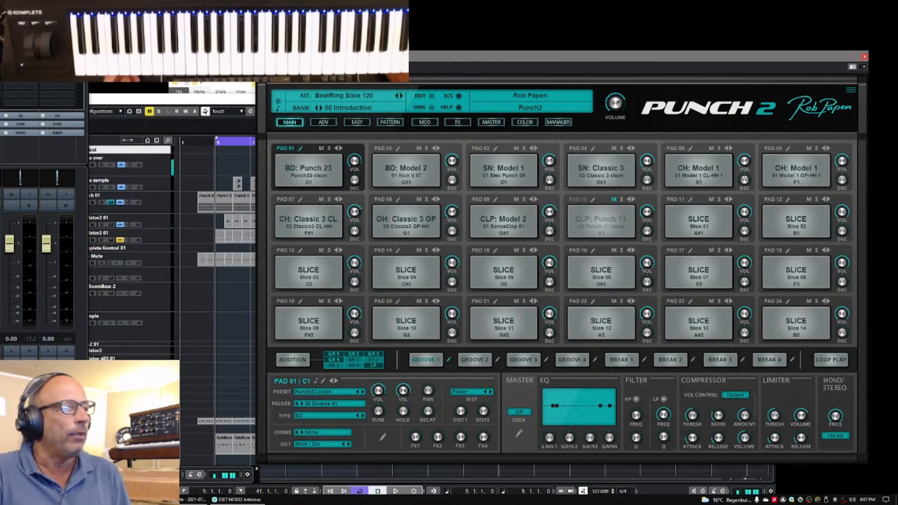
Switch to File Explorer, open the 00 Introduction folder inside exported_audition_midi, and widen the name column to show full file names
left_click(201, 327)
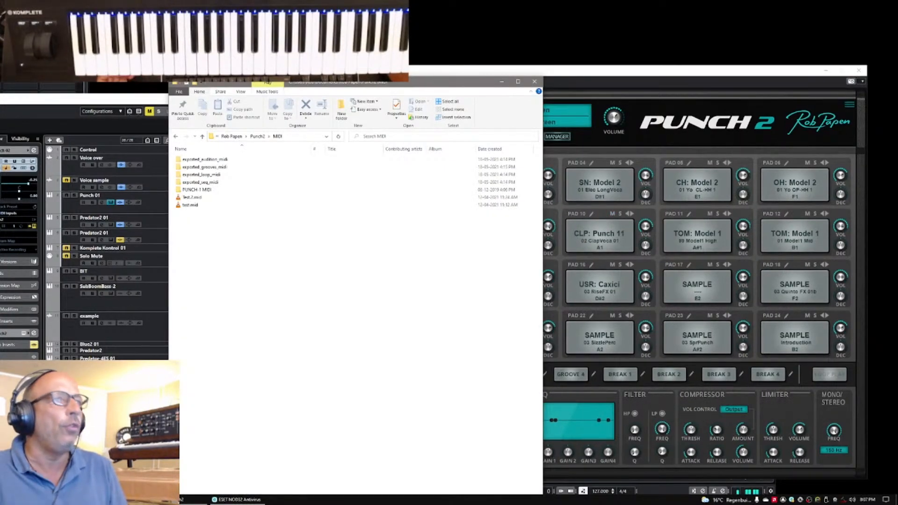
left_click_drag(406, 87, 620, 52)
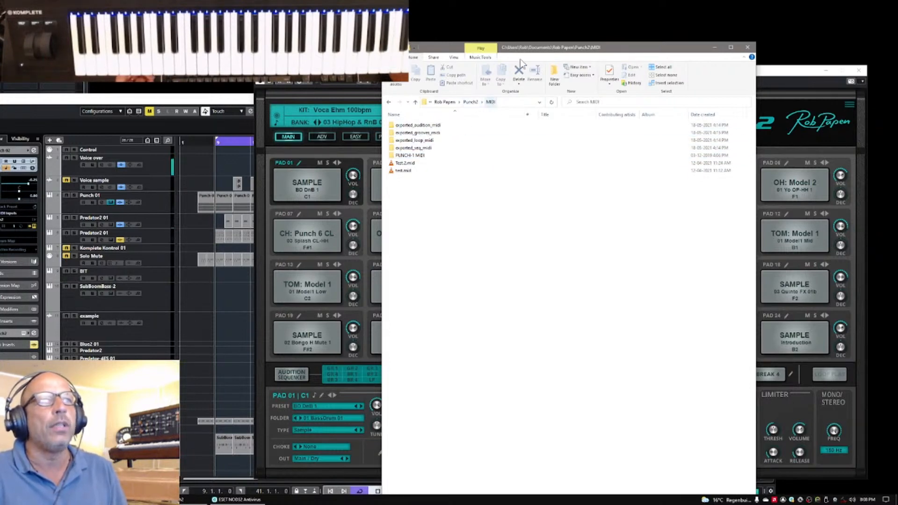
left_click_drag(565, 51, 596, 68)
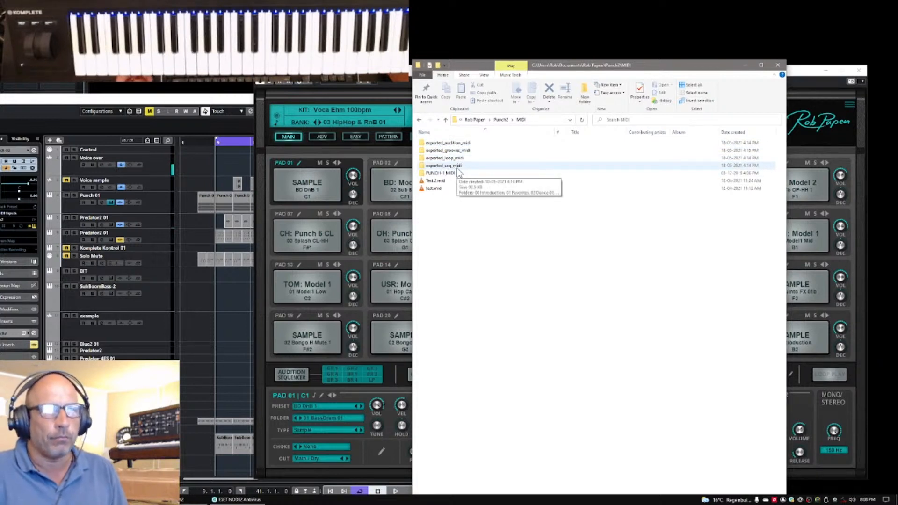
left_click(423, 145)
double_click(423, 145)
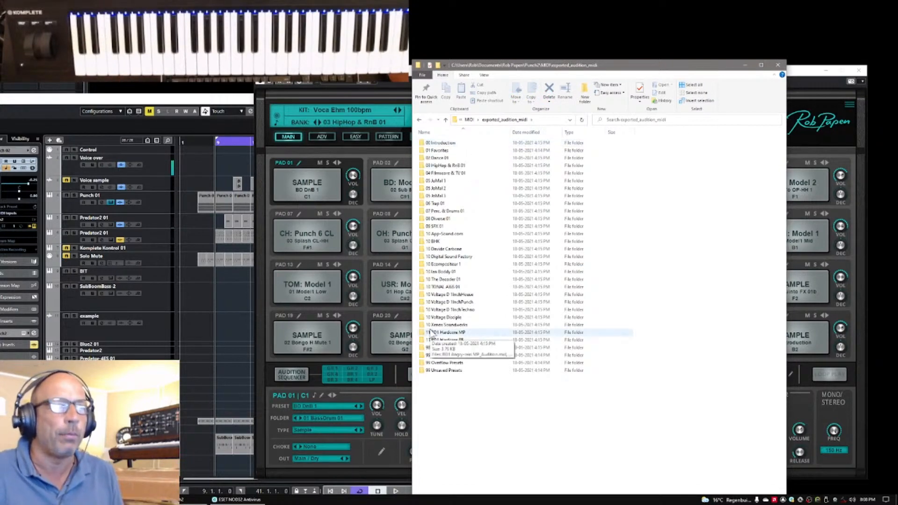
double_click(428, 144)
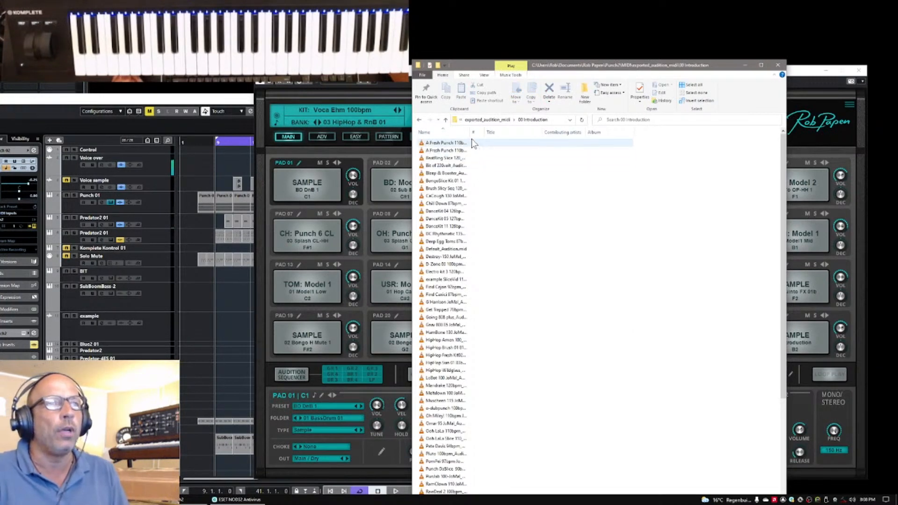
left_click_drag(470, 133, 514, 143)
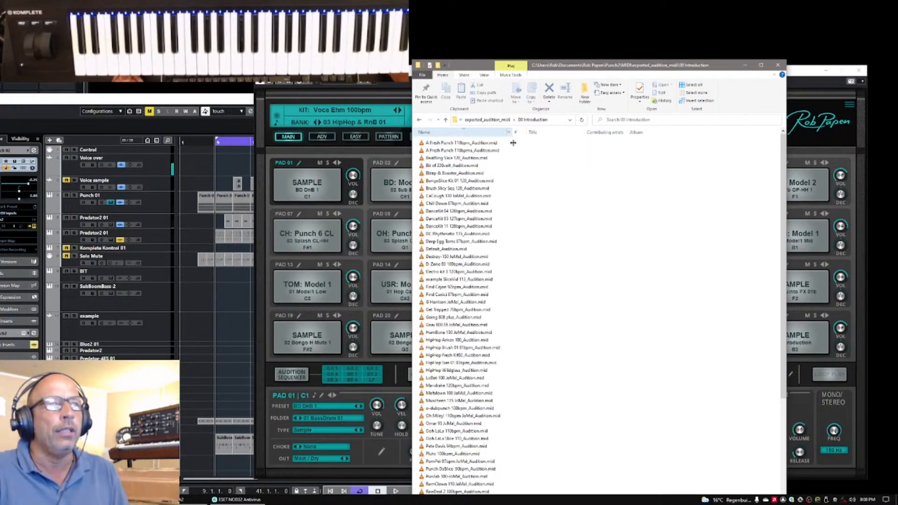
left_click(421, 226)
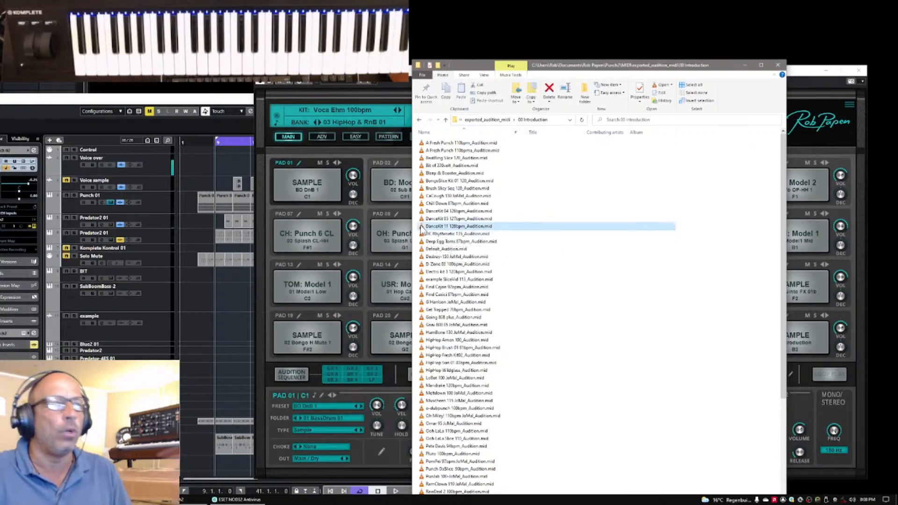
Close the Punch 2 plug-in windows and arrange the file browser and project window so both are accessible for importing
left_click_drag(621, 77, 289, 70)
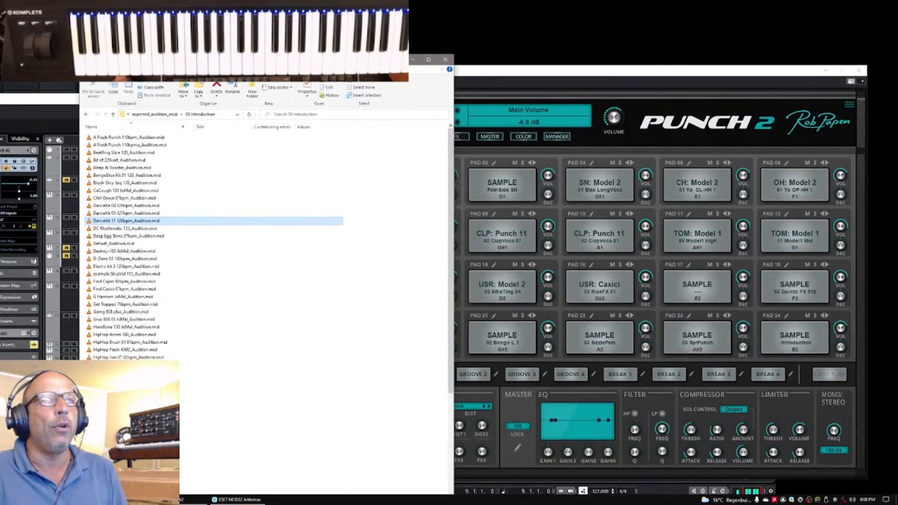
left_click(836, 76)
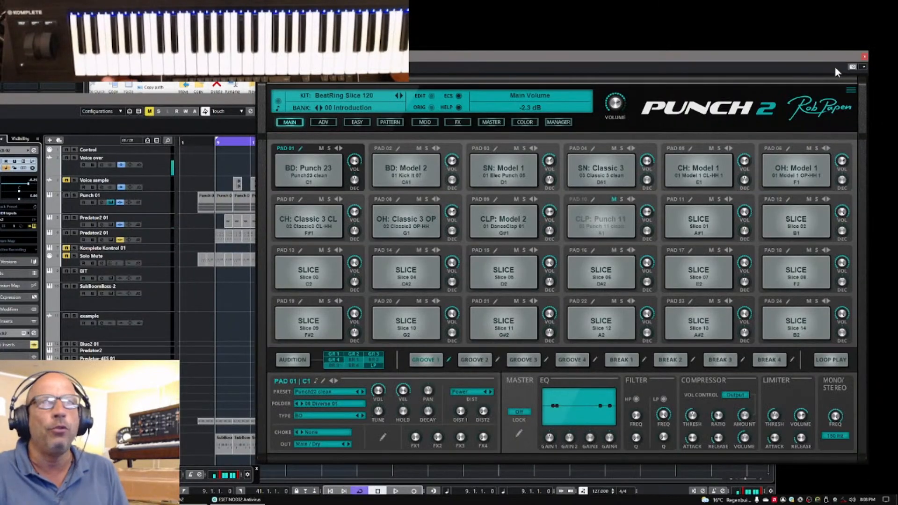
left_click(865, 57)
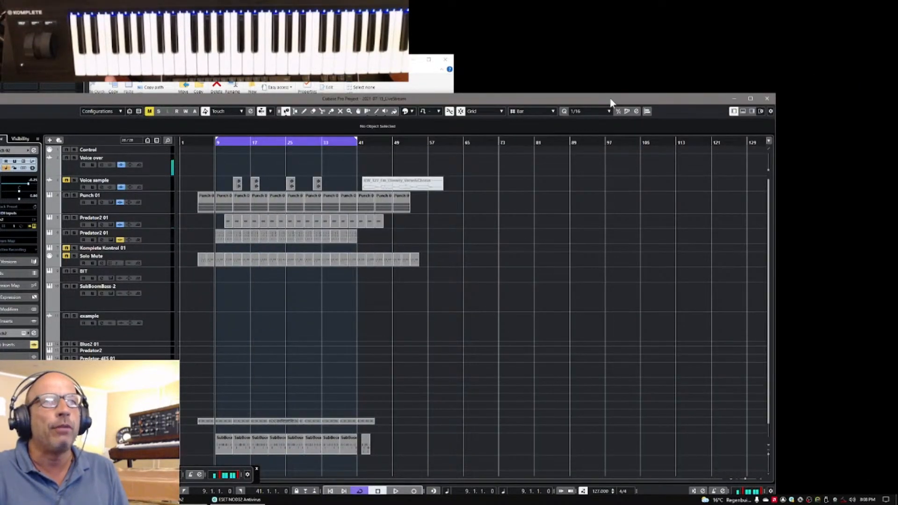
left_click_drag(611, 102, 716, 60)
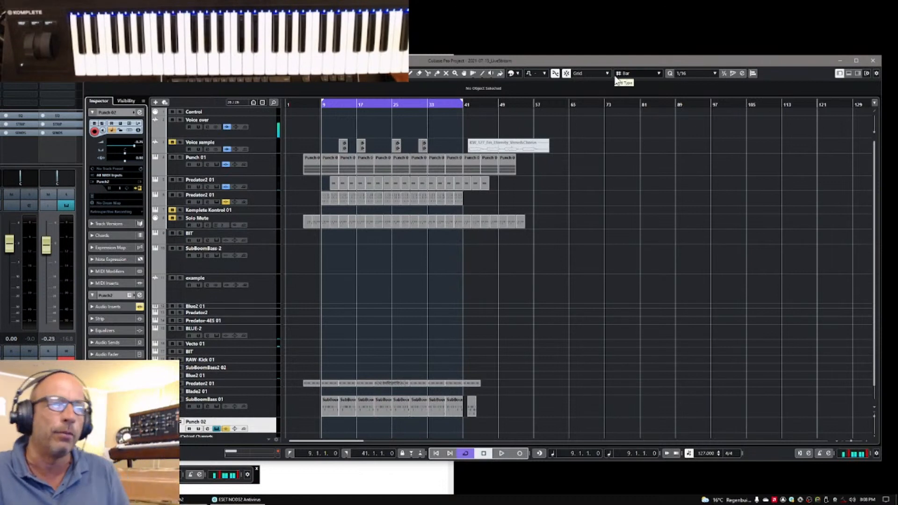
Import the Find Cajon audition MIDI file into the arrangement at bar 65 and move its part onto the Punch 02 track
left_click(295, 488)
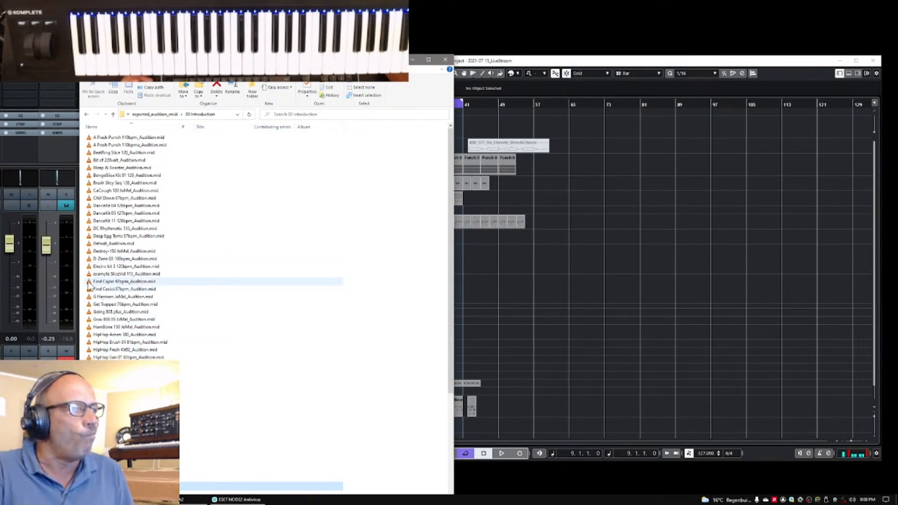
left_click(89, 282)
left_click_drag(90, 284, 569, 402)
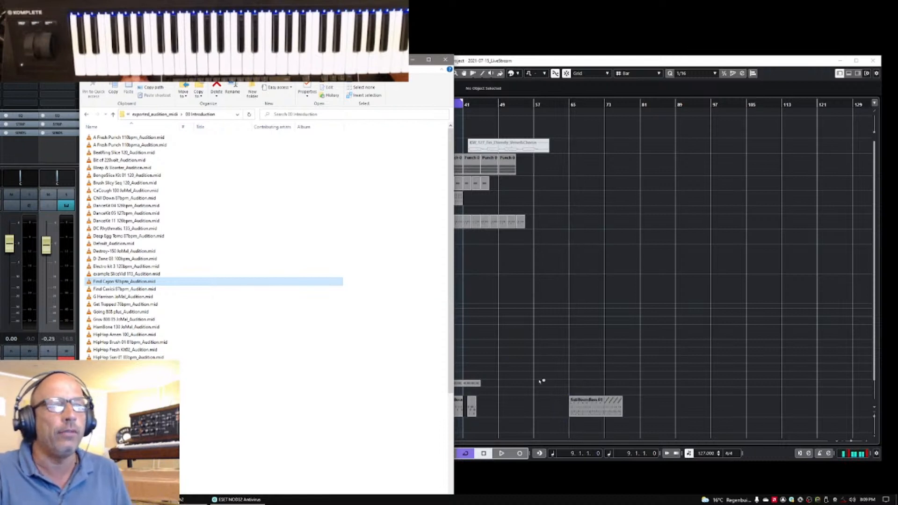
left_click(444, 60)
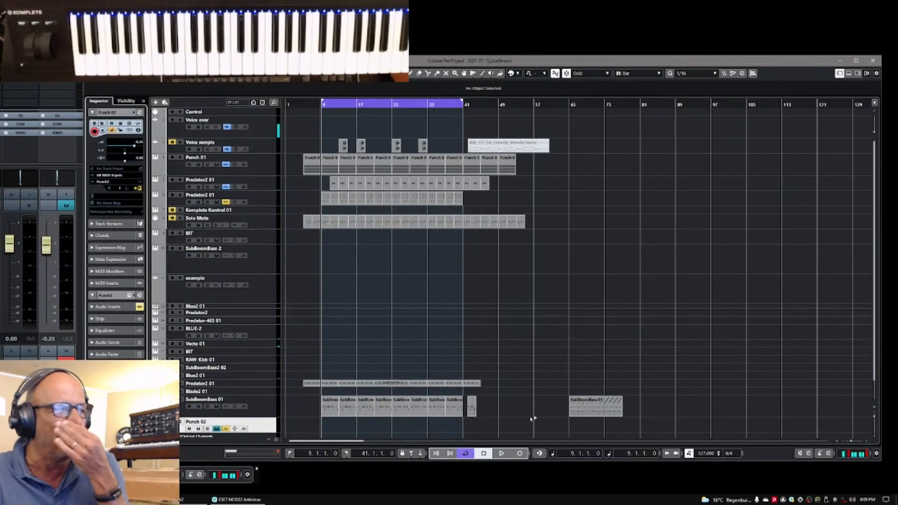
left_click(585, 409)
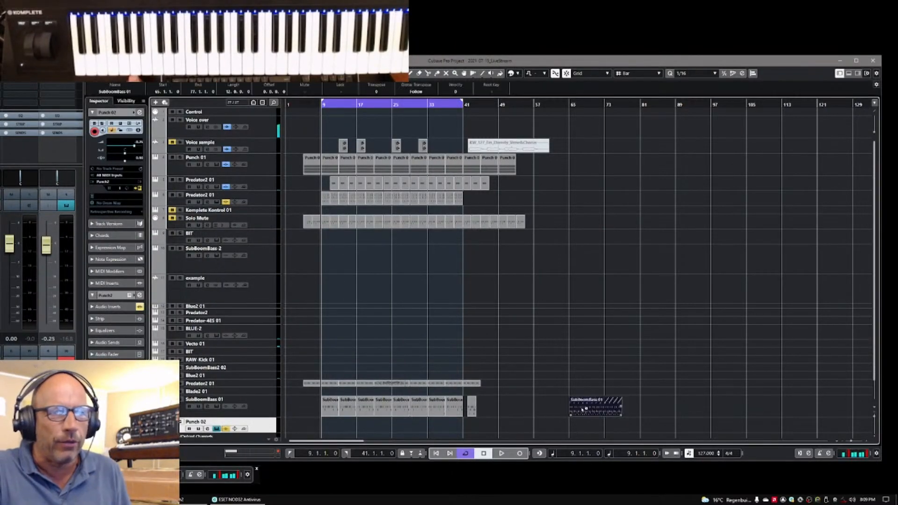
left_click_drag(583, 409, 584, 428)
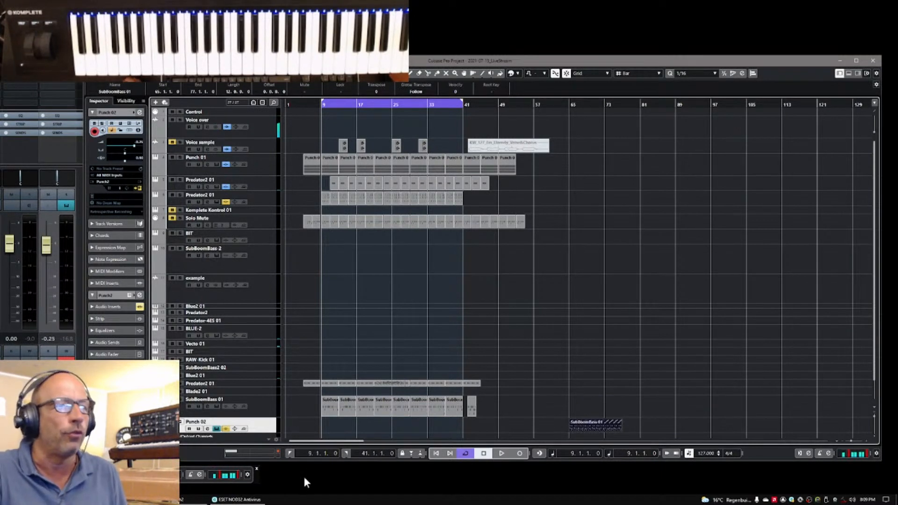
Set the left locator of the cycle range to bar 65, where the imported MIDI part starts
double_click(309, 453)
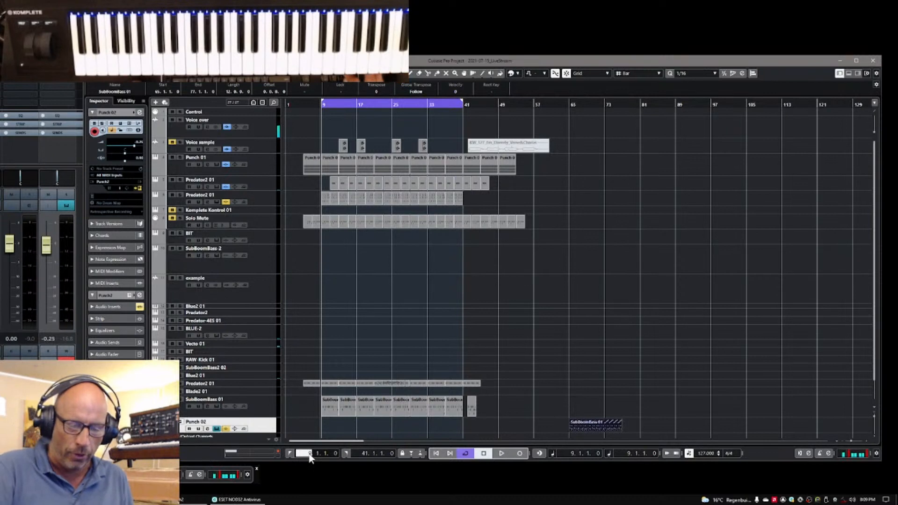
type("65")
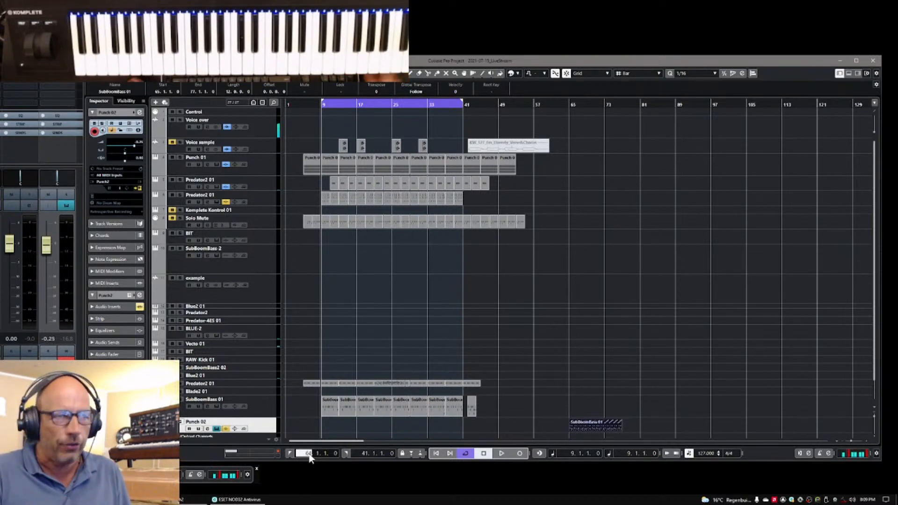
double_click(309, 454)
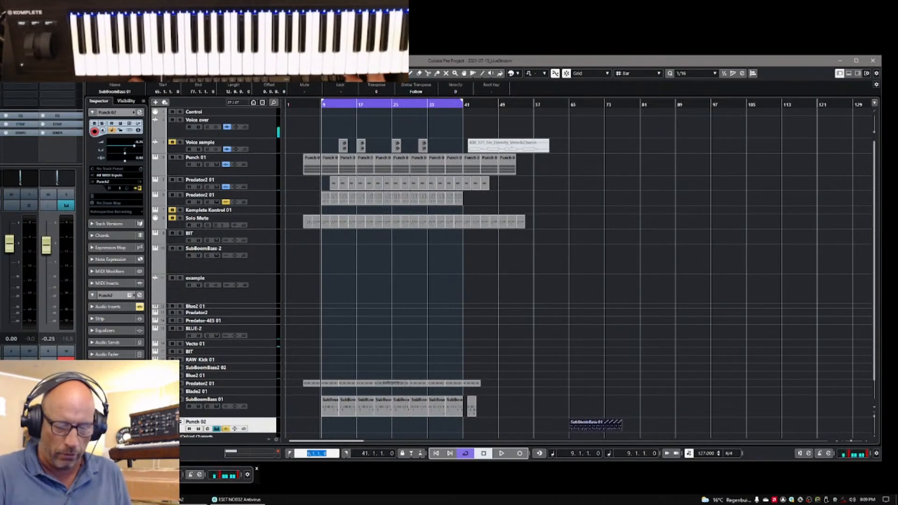
type("65")
key("Return")
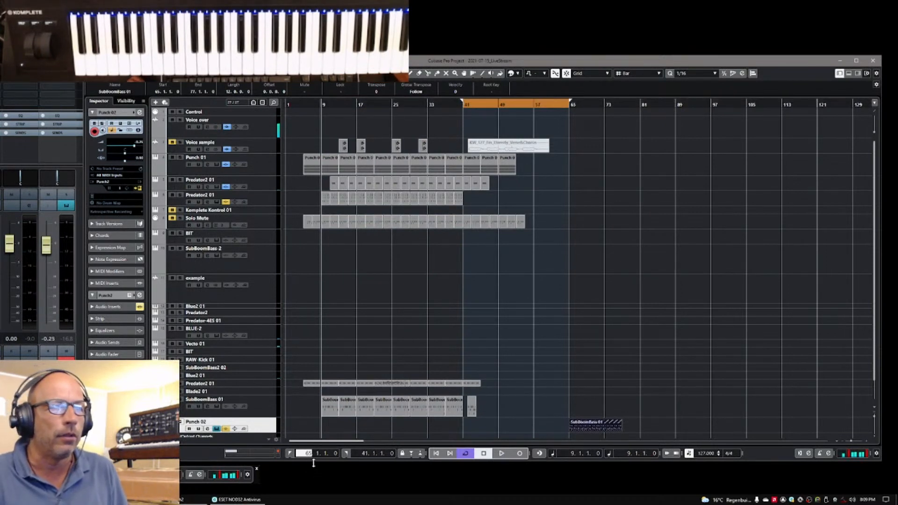
Set the right locator to bar 77 so the cycle range covers the whole imported MIDI part
left_click(364, 454)
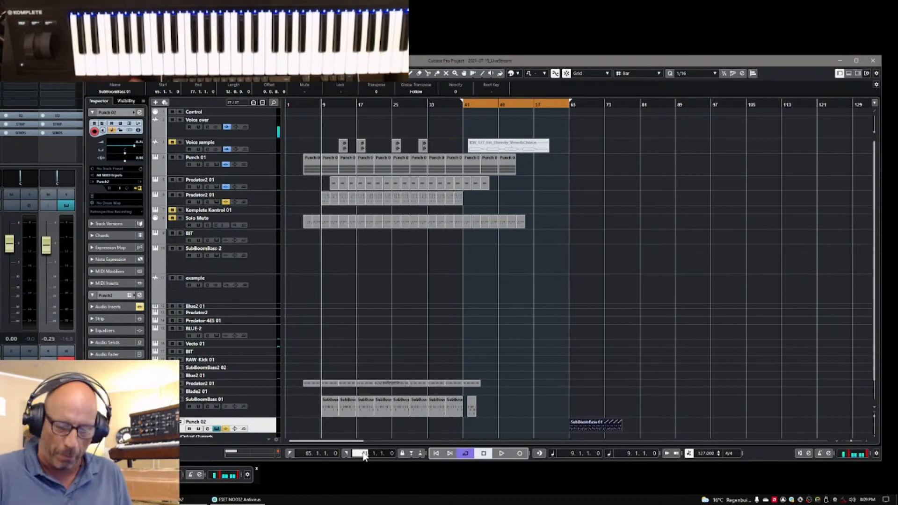
type("73")
key("Return")
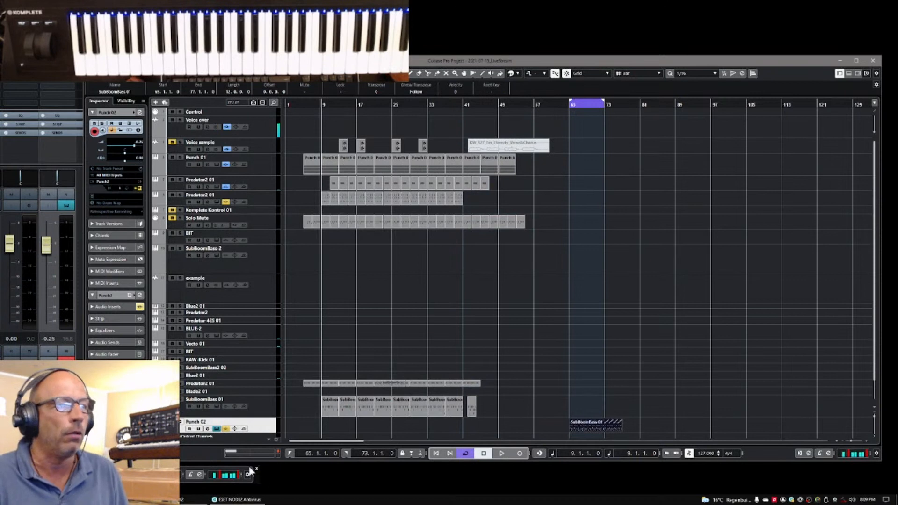
left_click(364, 454)
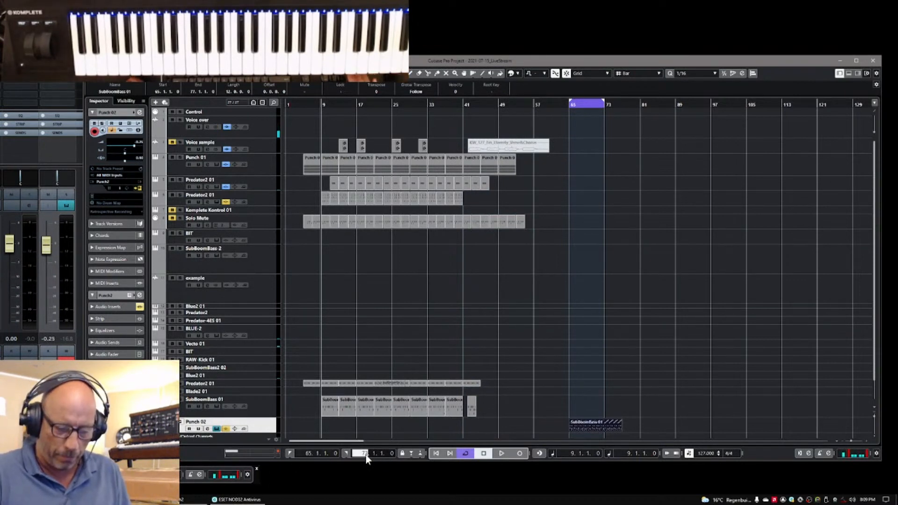
type("77")
key("Return")
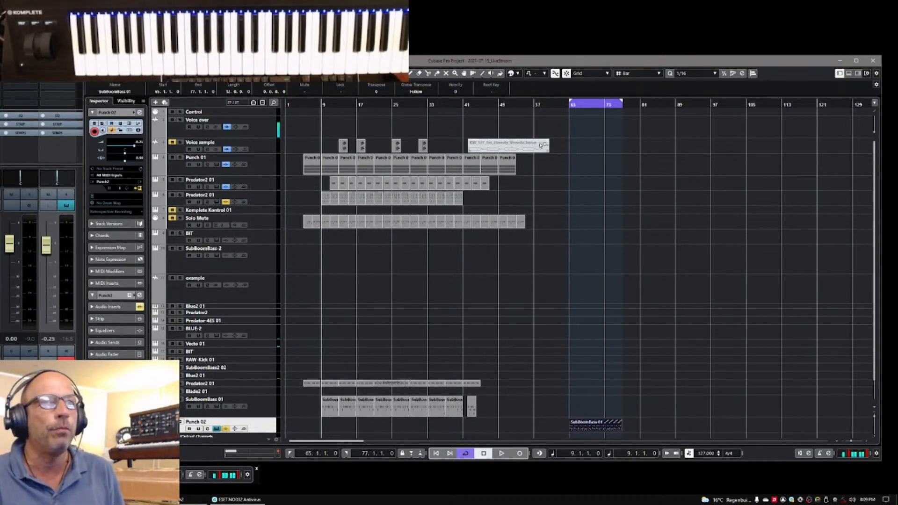
Play the imported part on the Punch 02 track from bar 64 and stop playback after a few bars
left_click(564, 106)
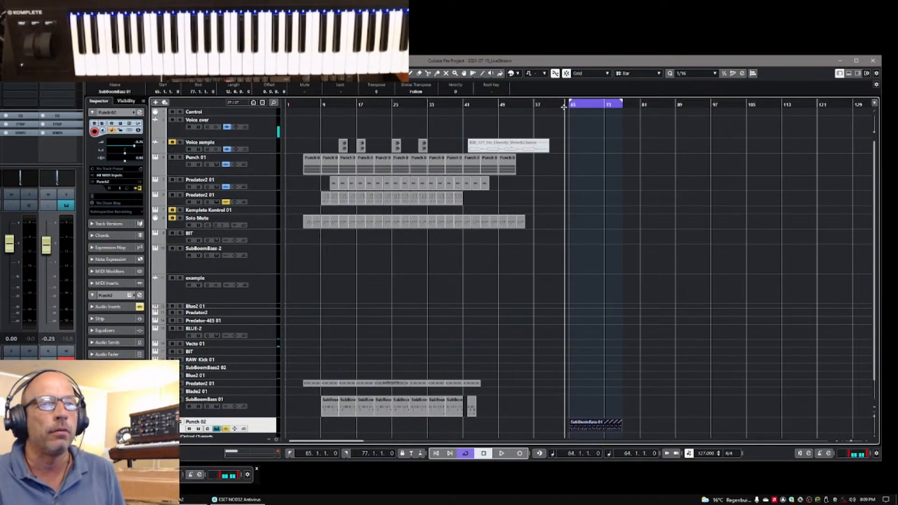
key("space")
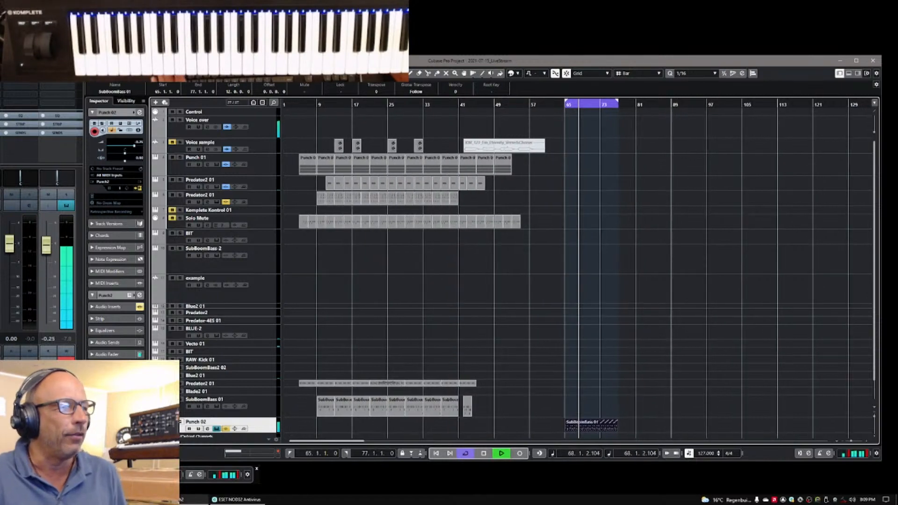
key("space")
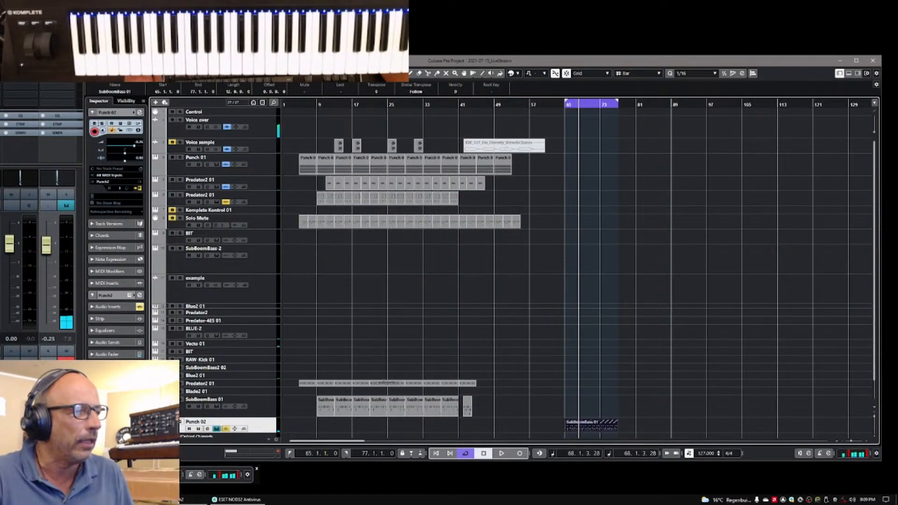
mouse_move(178, 499)
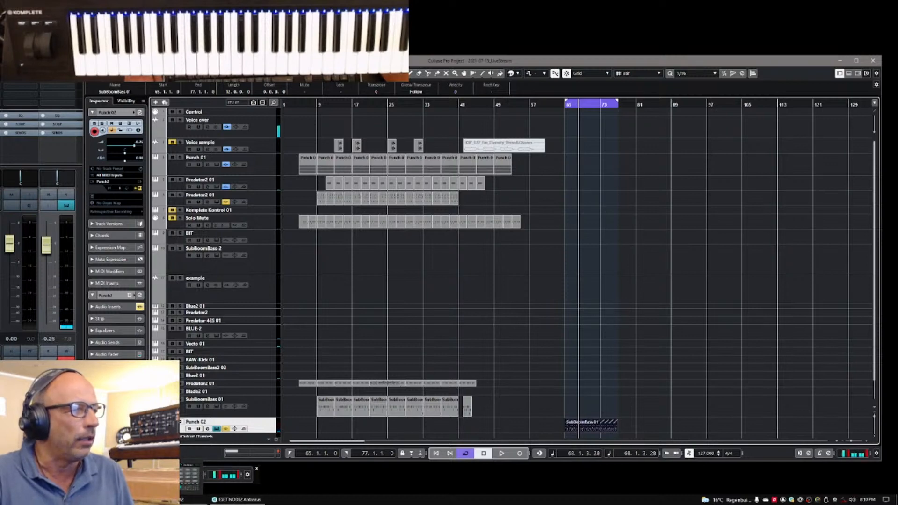
Check the name of the imported Find Cajon audition MIDI file in the exported 00 Introduction folder, and put the folder window away
left_click(140, 500)
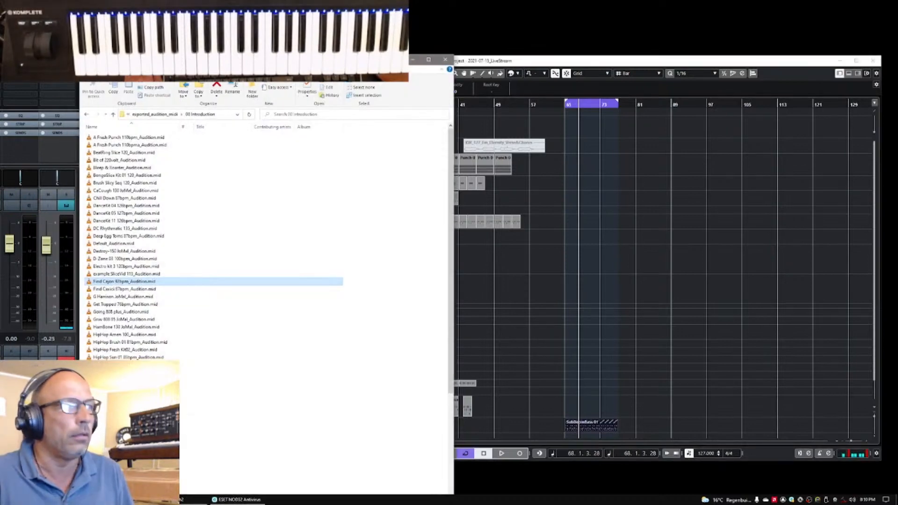
left_click_drag(397, 60, 777, 50)
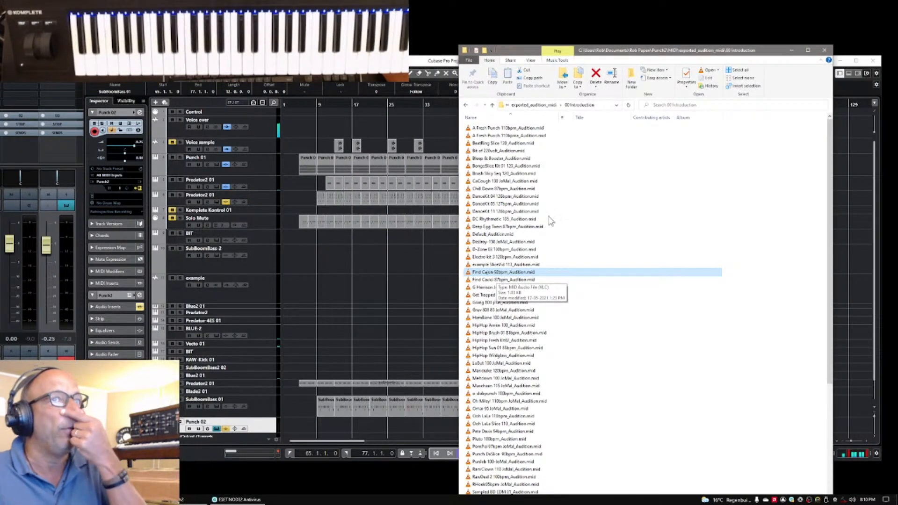
left_click(792, 50)
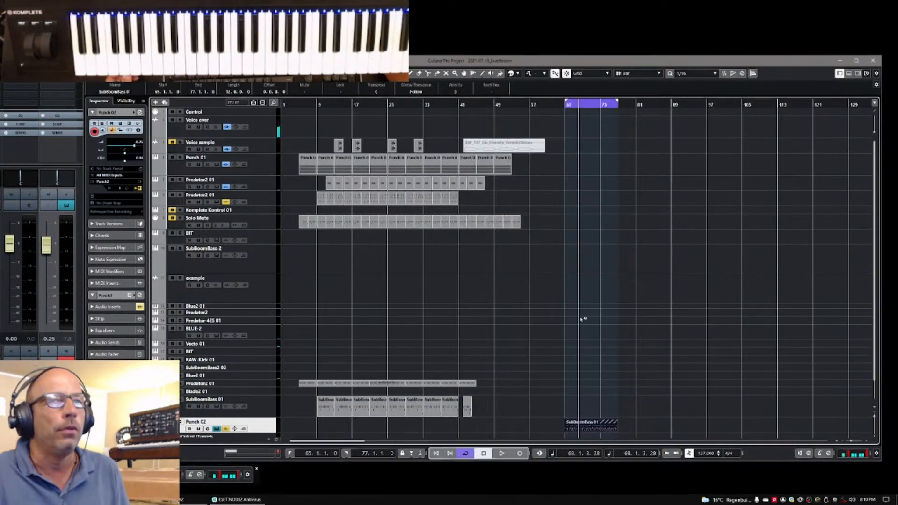
Load the Find Cajon 92bpm kit from the 00 Introduction bank into Punch 2 on the Punch 02 track and return to the arrangement
left_click(139, 189)
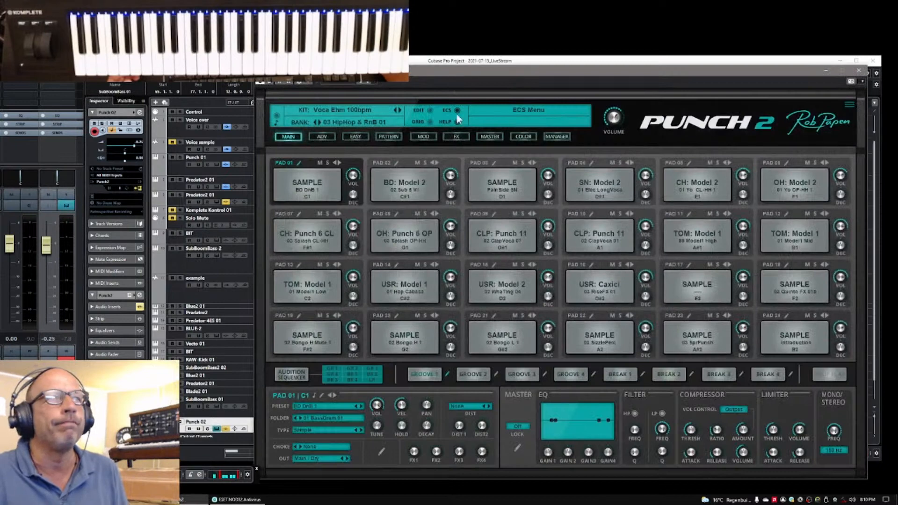
left_click(555, 136)
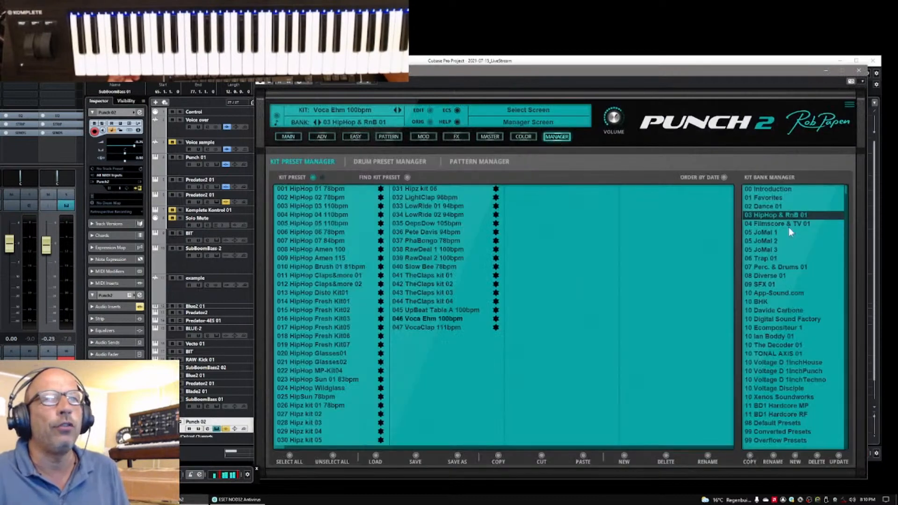
left_click(766, 188)
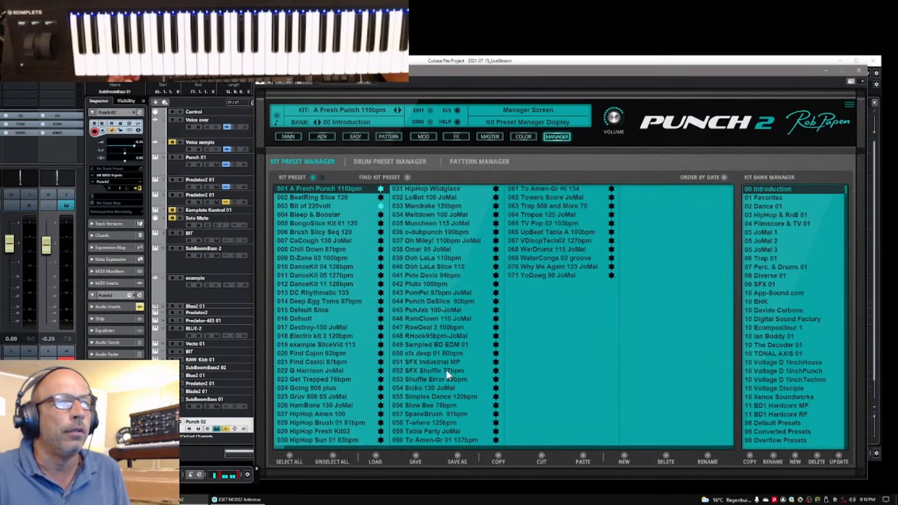
left_click(306, 353)
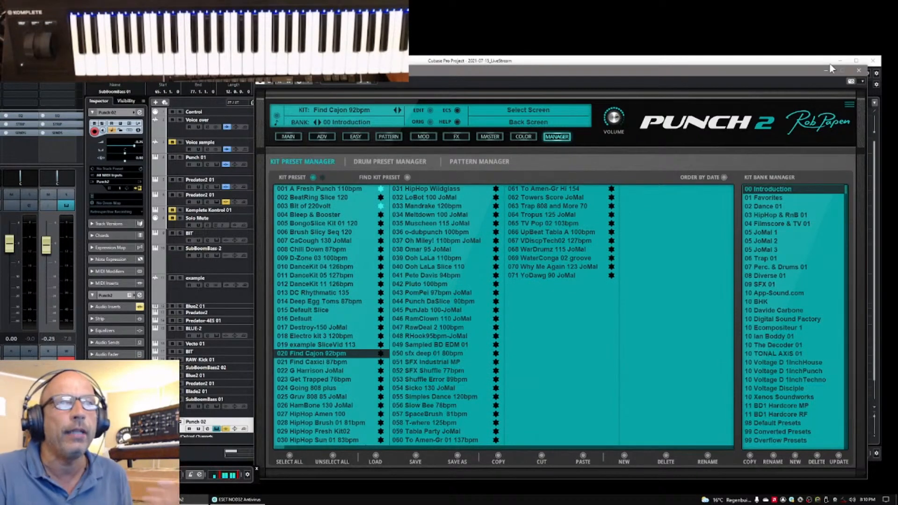
left_click(814, 61)
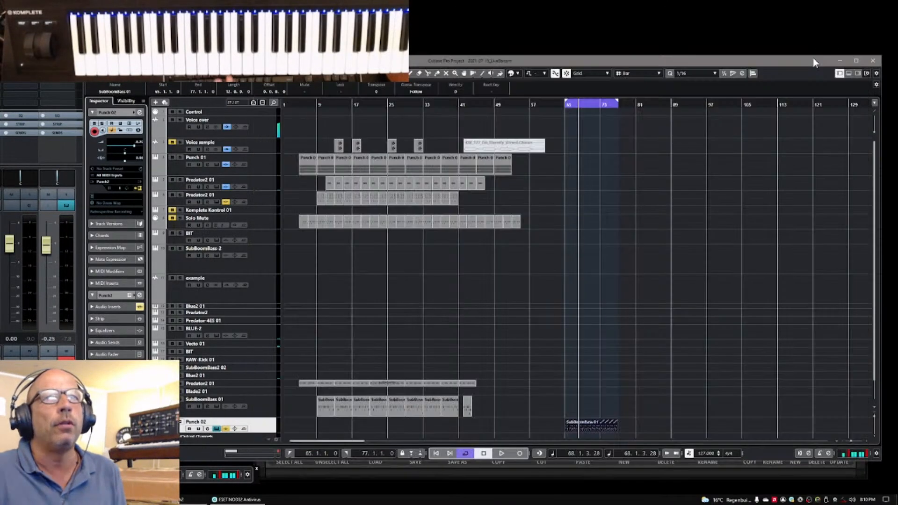
Play the imported part from the left locator at bar 65 and stop playback within two bars
left_click(286, 453)
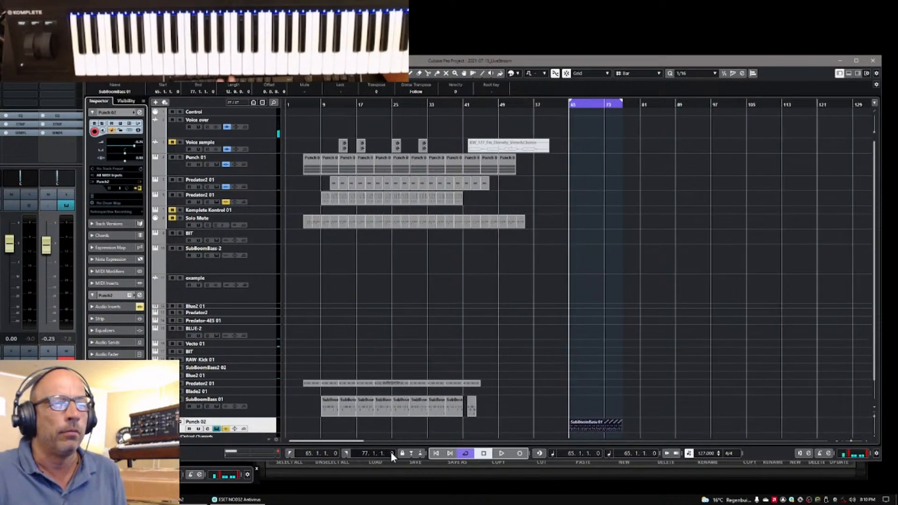
left_click(500, 452)
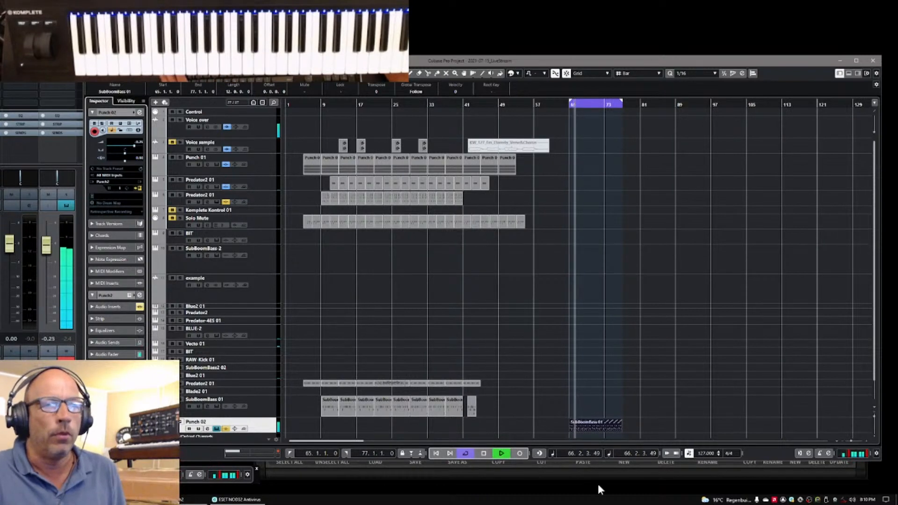
key("space")
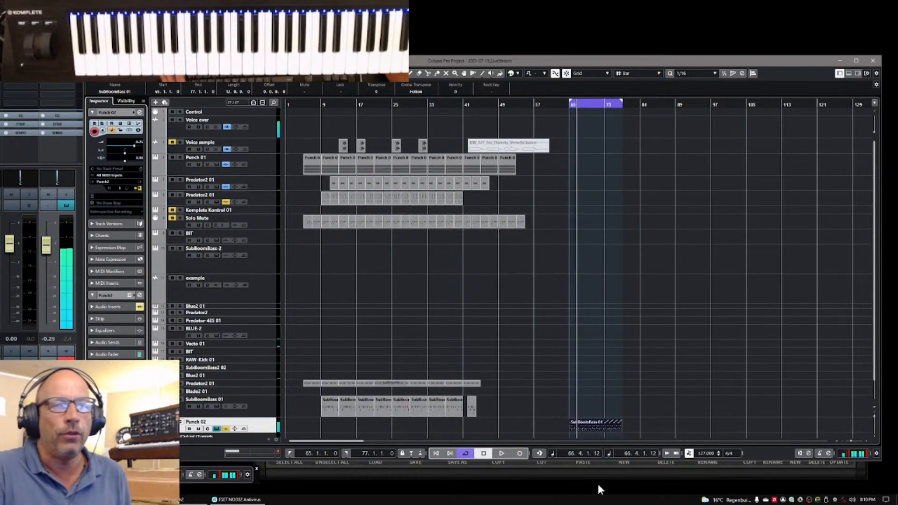
Set the project tempo to 95 bpm
double_click(703, 452)
type("95")
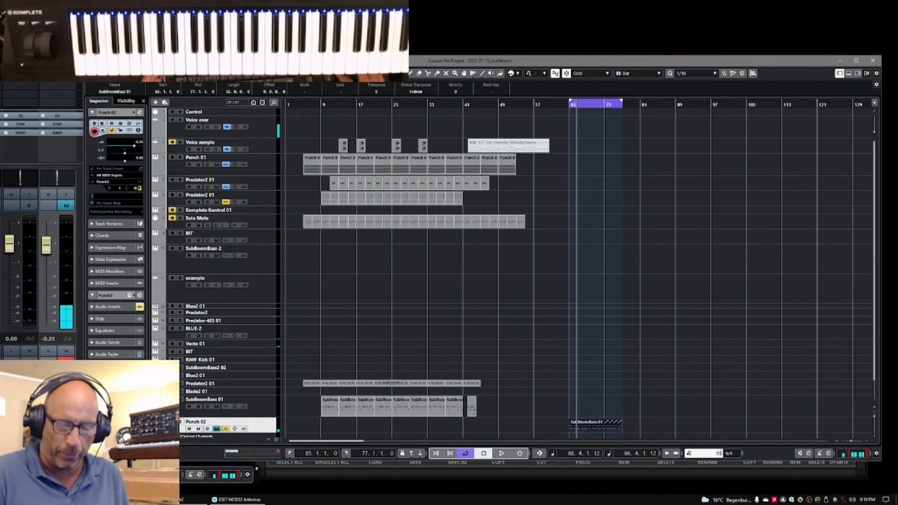
key("Return")
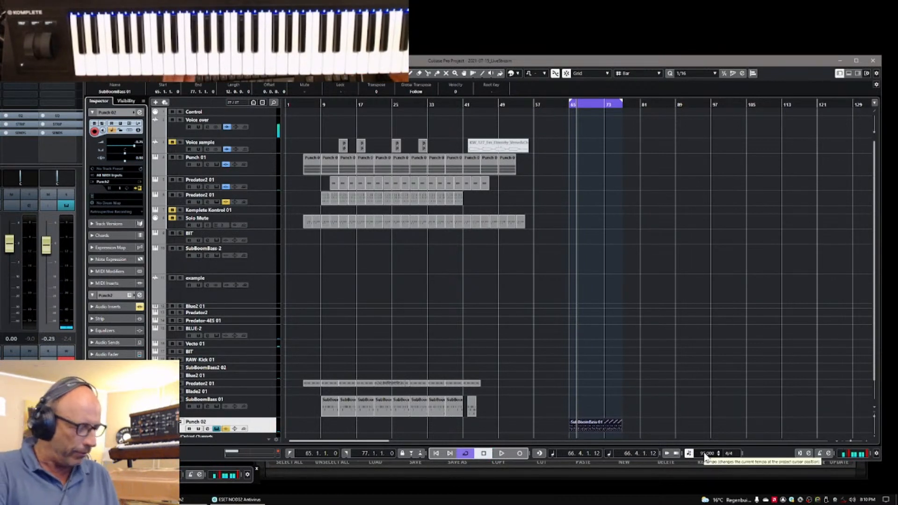
Bypass the insert effects of the Punch 01 channel in the mixer and move the mixer out of the way
key("F3")
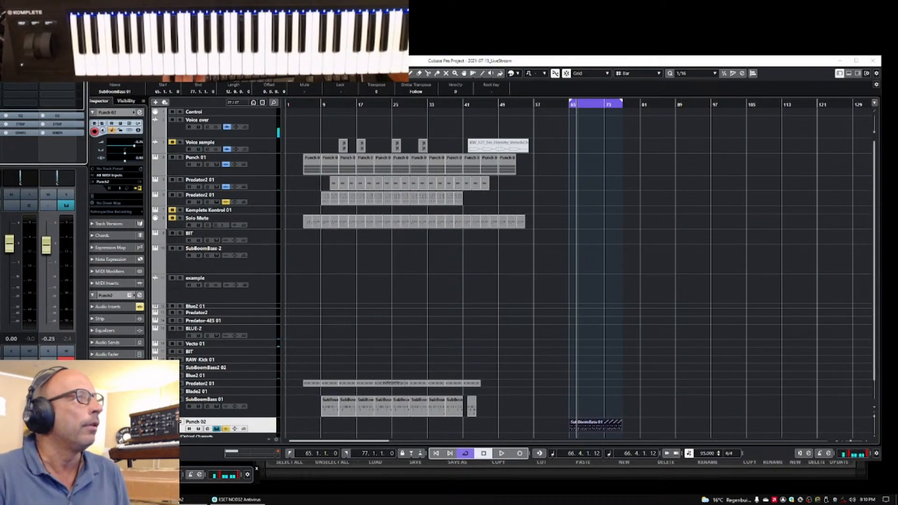
left_click_drag(0, 35, 53, 81)
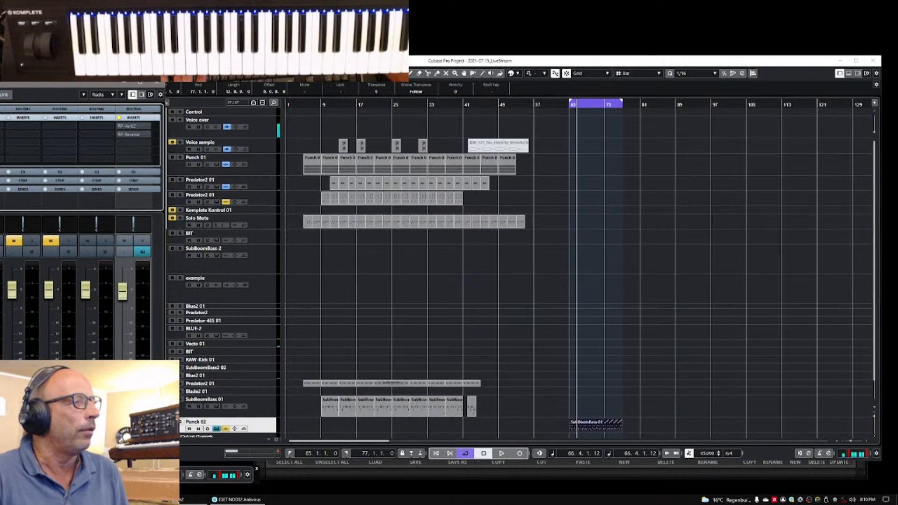
scroll(79, 290, "left", 5)
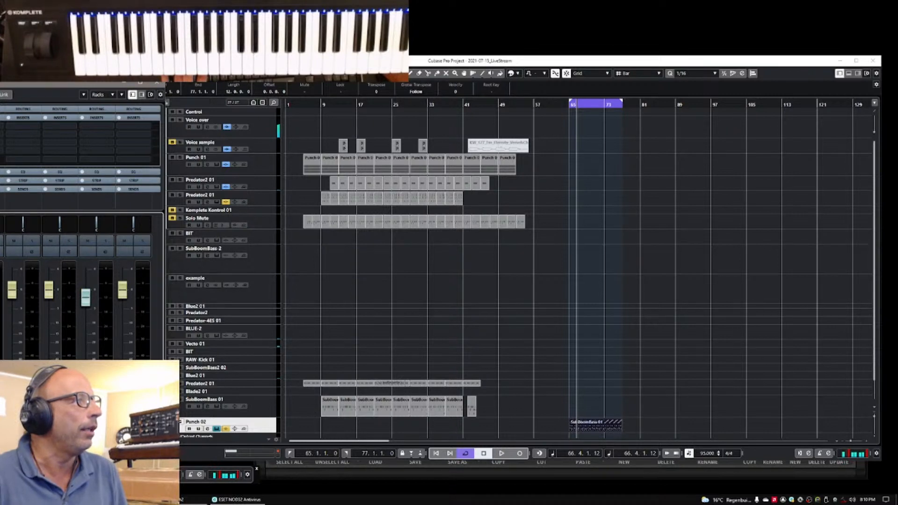
left_click(8, 117)
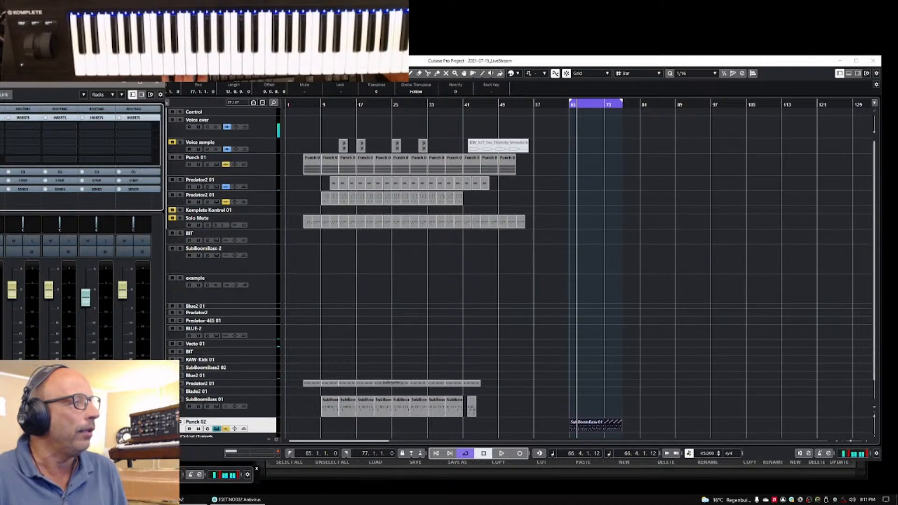
scroll(82, 290, "left", 5)
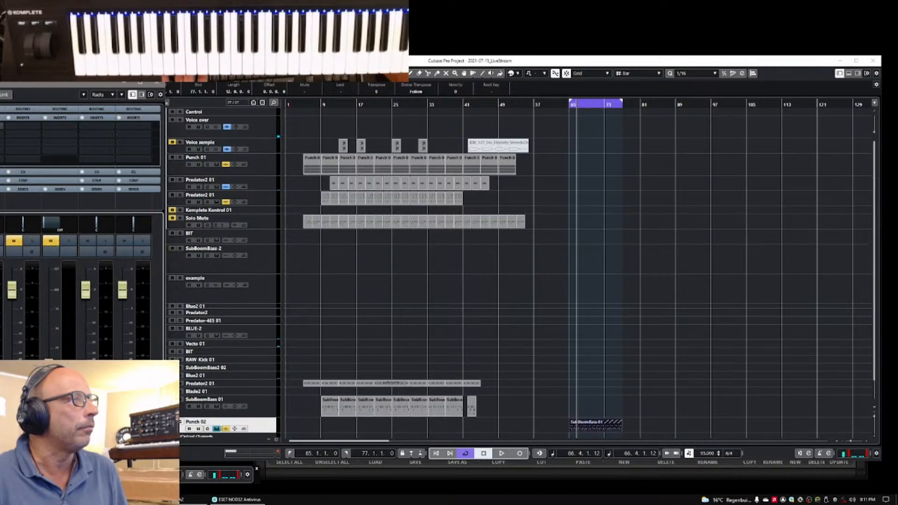
left_click_drag(16, 85, 0, 90)
Play the cycle range at the new tempo, enlarge the imported part on the Punch 02 track, and stop playback
key("space")
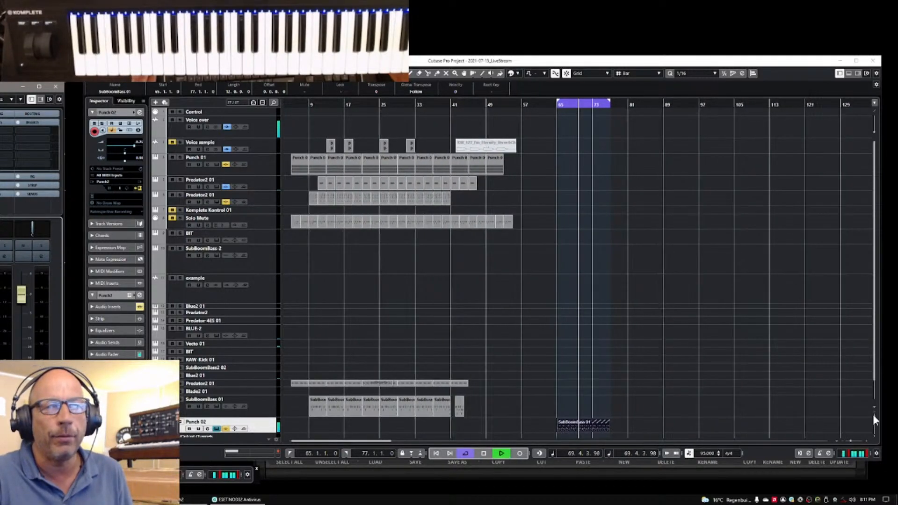
mouse_move(874, 416)
left_mouse_down()
mouse_move(853, 441)
mouse_move(875, 418)
left_mouse_up()
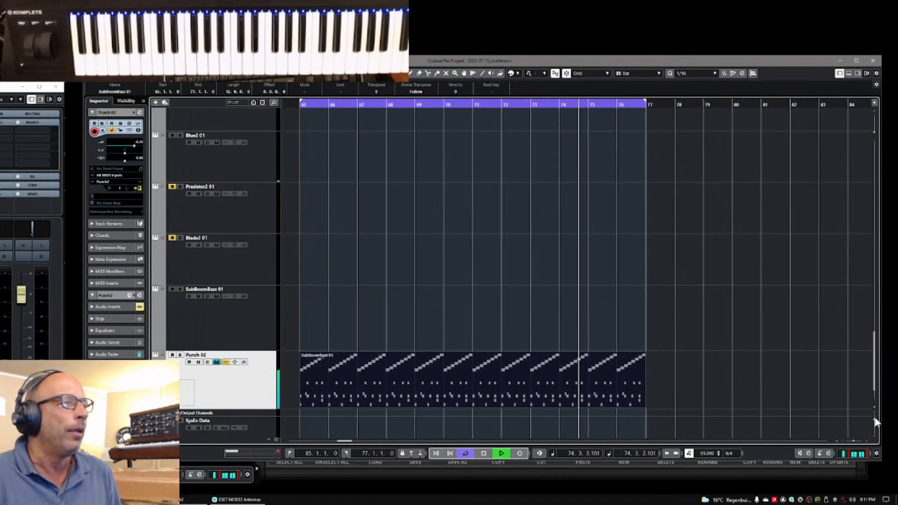
key("space")
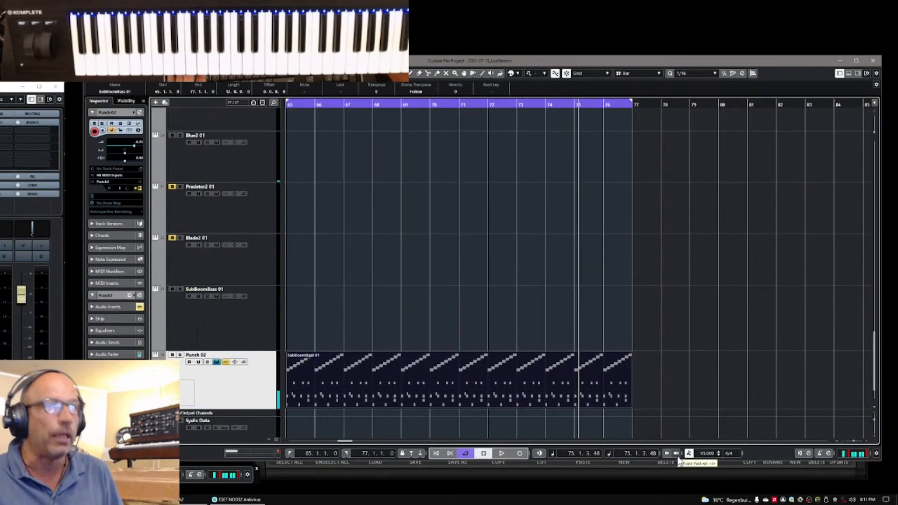
Audition the next Punch 2 kit, Find Caxici 87bpm, with the imported MIDI and return to Find Cajon 92bpm
left_click(139, 189)
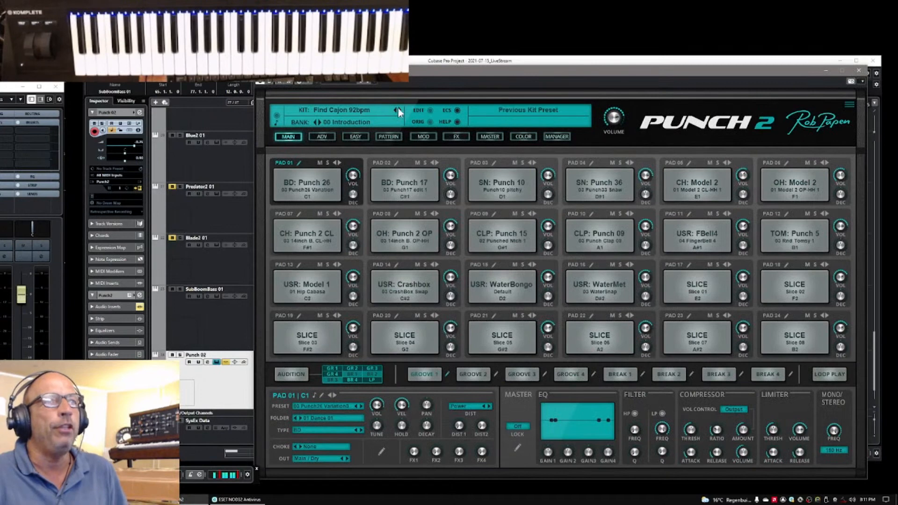
left_click(399, 109)
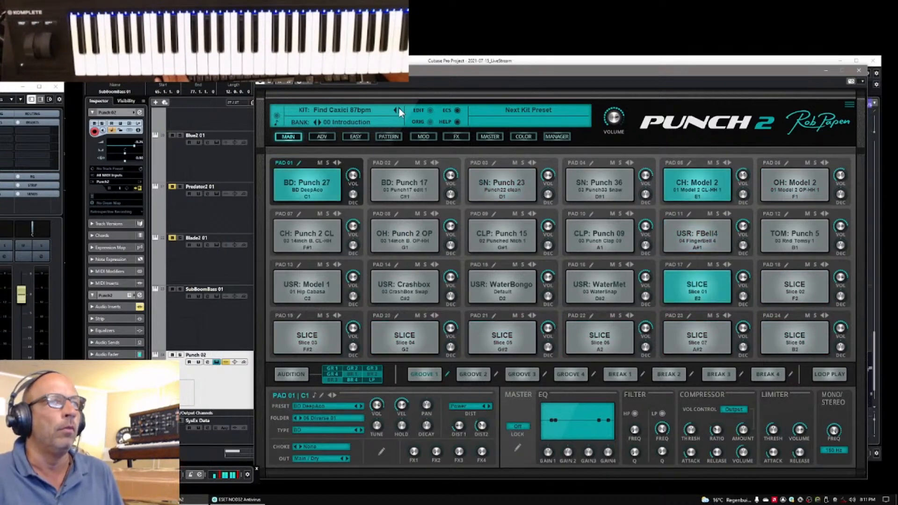
left_click(395, 110)
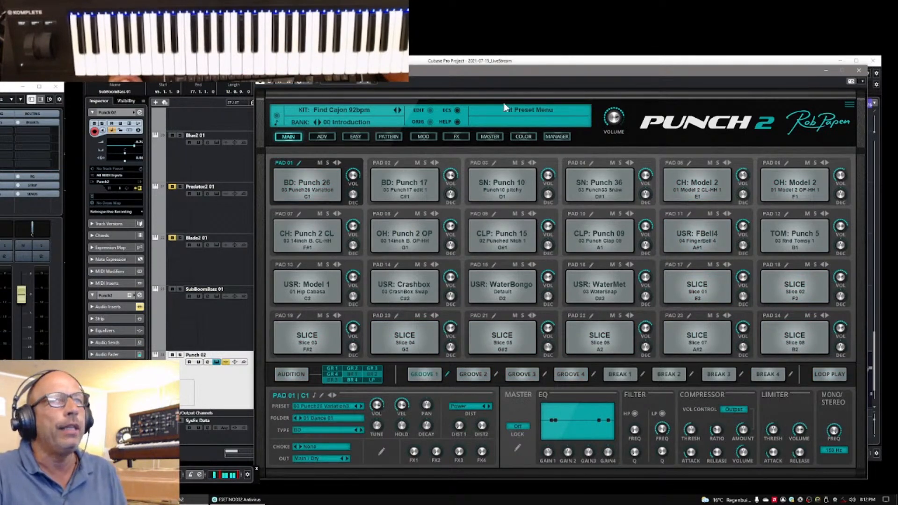
Load the Brush Slicy Seq 120 kit from the 00 Introduction bank and return to the main pad page
left_click(556, 136)
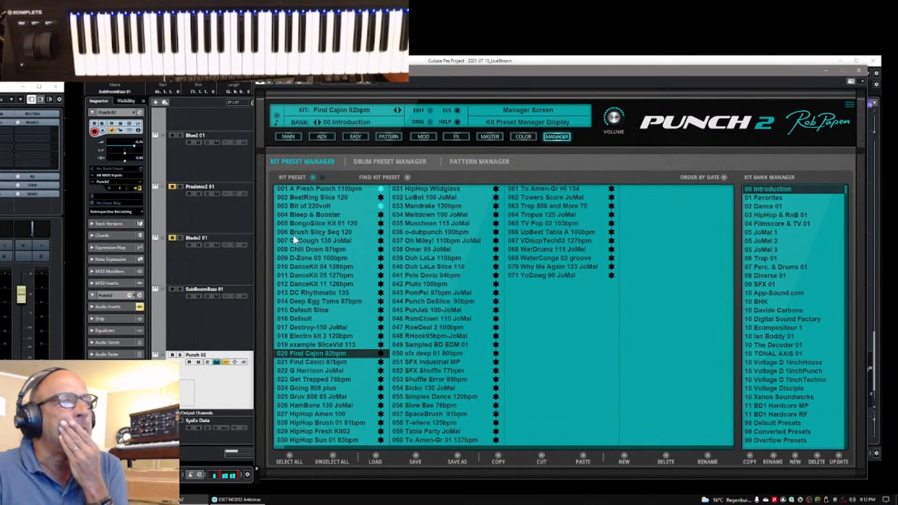
left_click(316, 232)
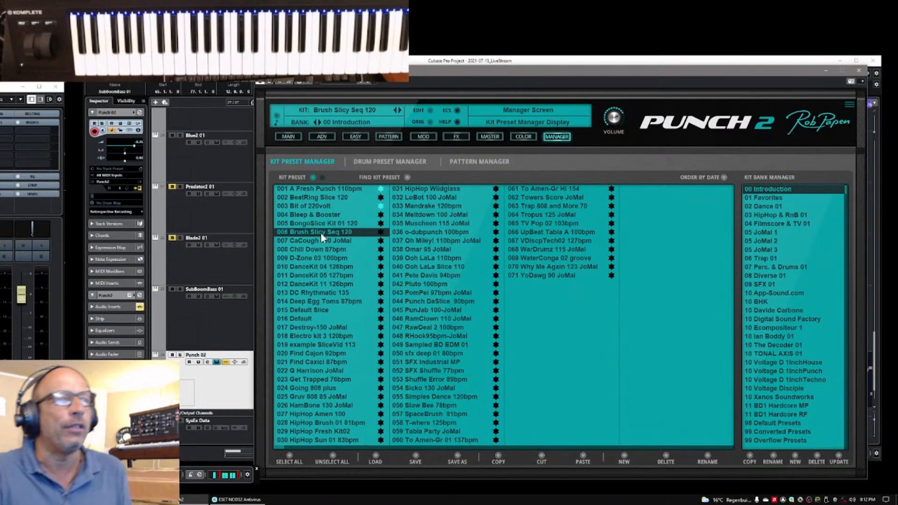
left_click(286, 137)
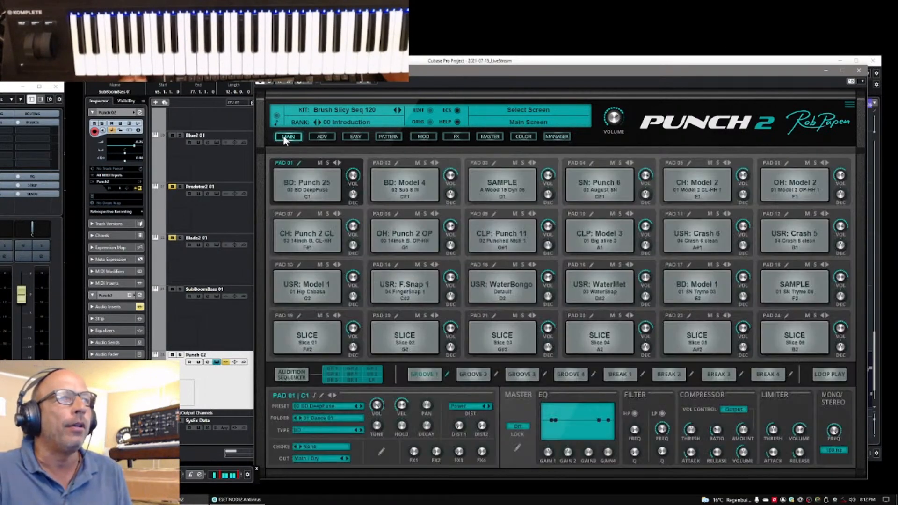
Play the kit's audition sequencer, check which grooves and breaks it triggers, and view the sequence on the pattern page
left_click(296, 380)
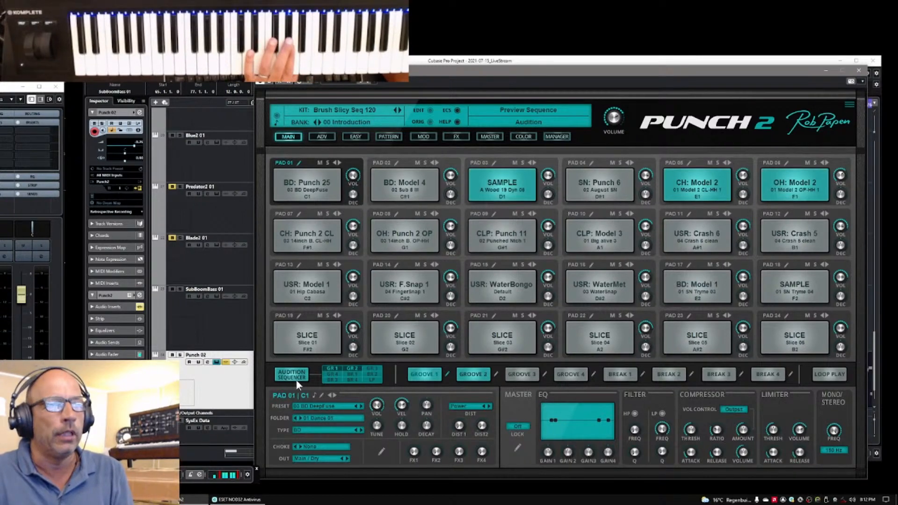
left_click(370, 368)
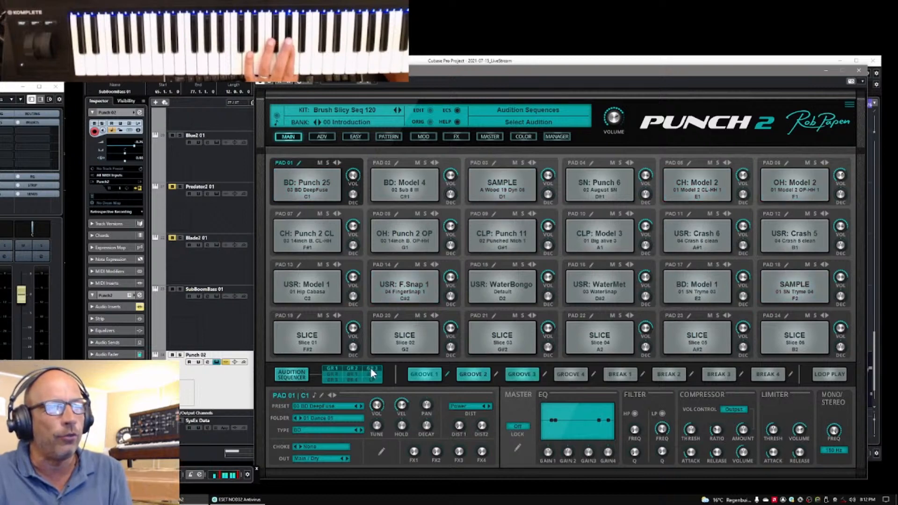
left_click(371, 368)
left_click(372, 379)
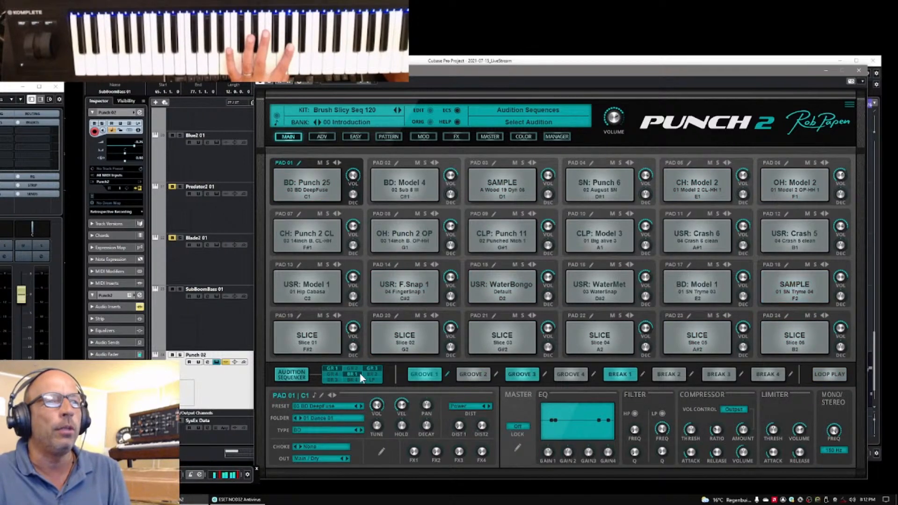
left_click(391, 137)
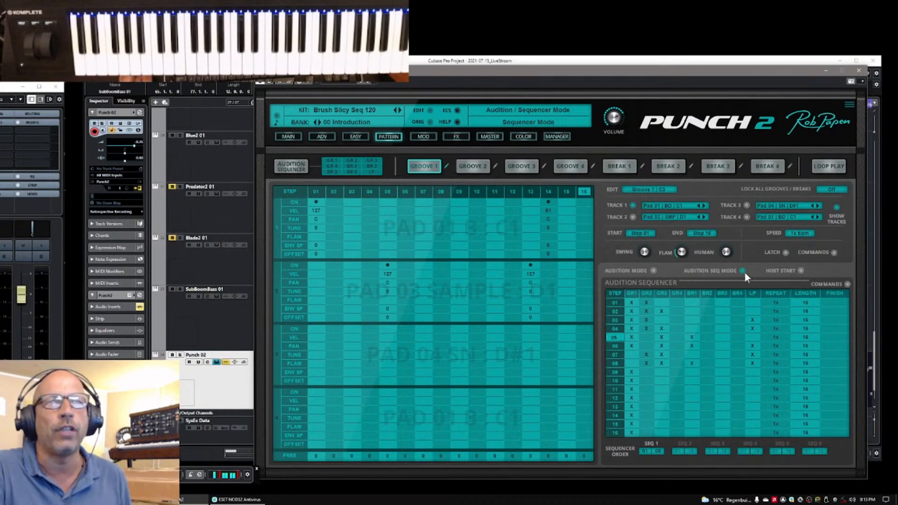
Put the Punch 2 window away and select Brush Slicy Seq 120_Audition.mid in the exported 00 Introduction folder, keeping the arrangement accessible
left_click(827, 71)
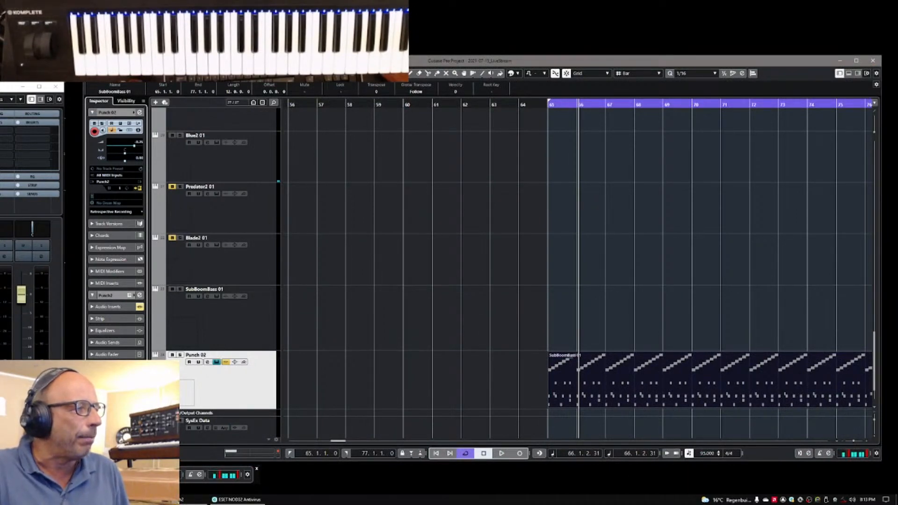
left_click(120, 499)
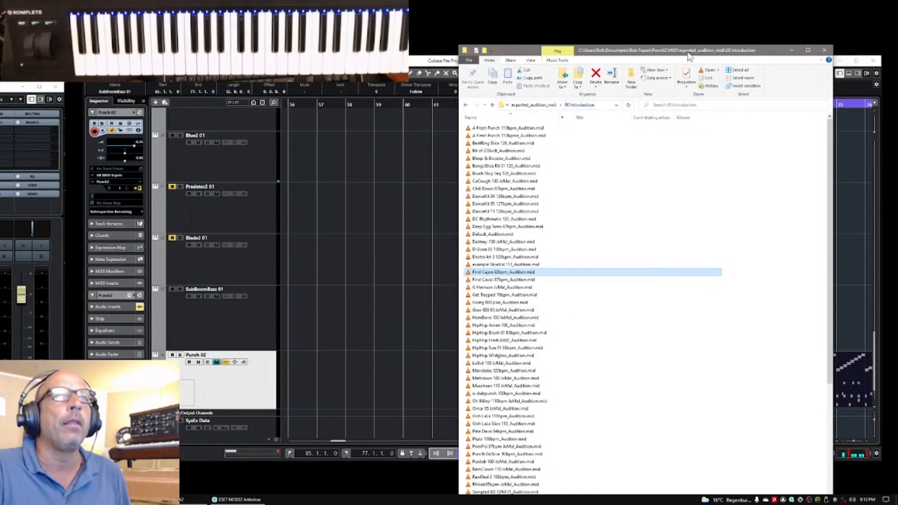
left_click_drag(688, 55, 684, 56)
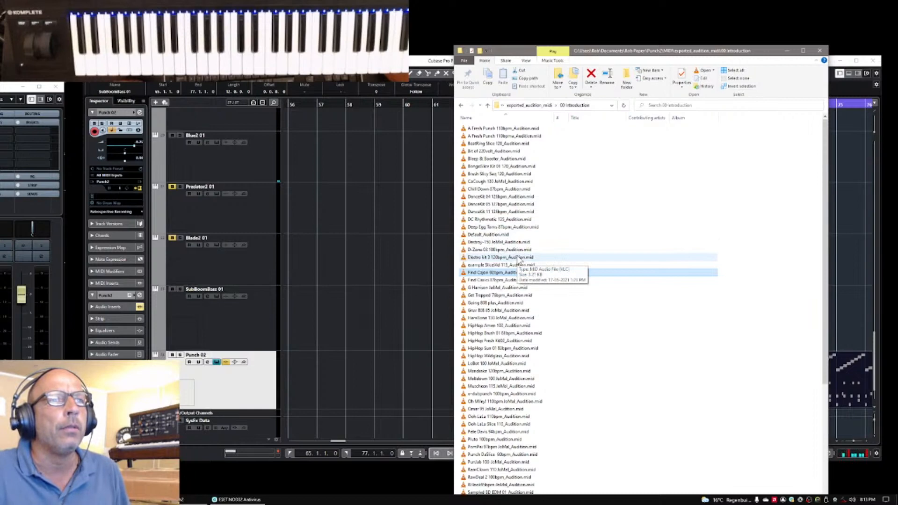
left_click(482, 175)
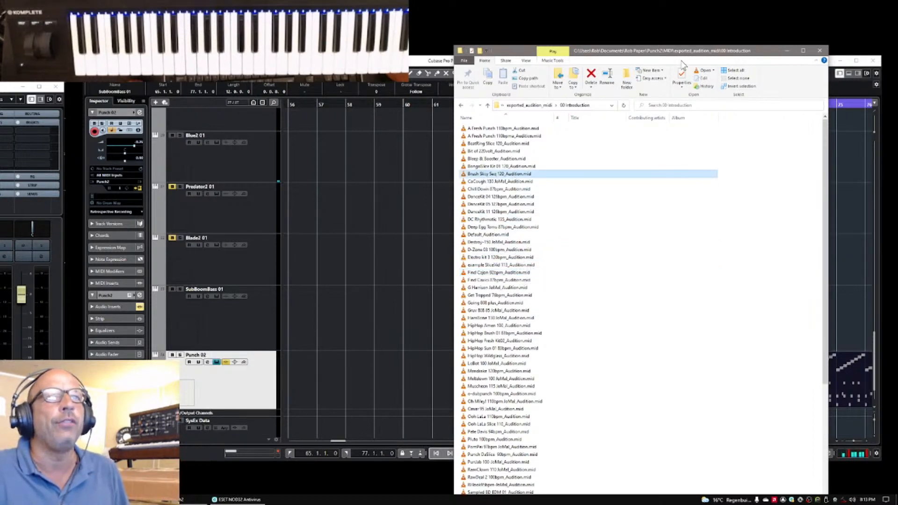
left_click_drag(684, 56, 289, 55)
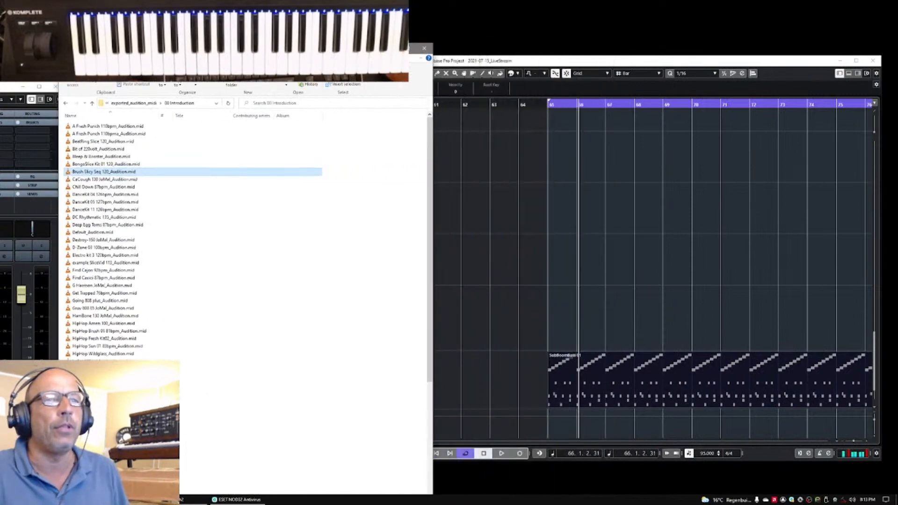
Replace the part on the Punch 02 track with Brush Slicy Seq 120_Audition.mid, placed at bar 65
left_click(677, 368)
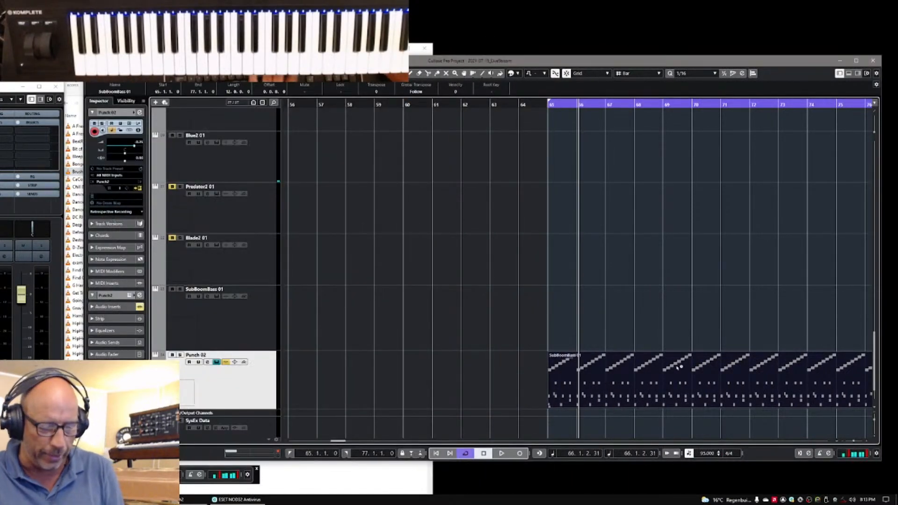
key("Delete")
key("alt+Tab")
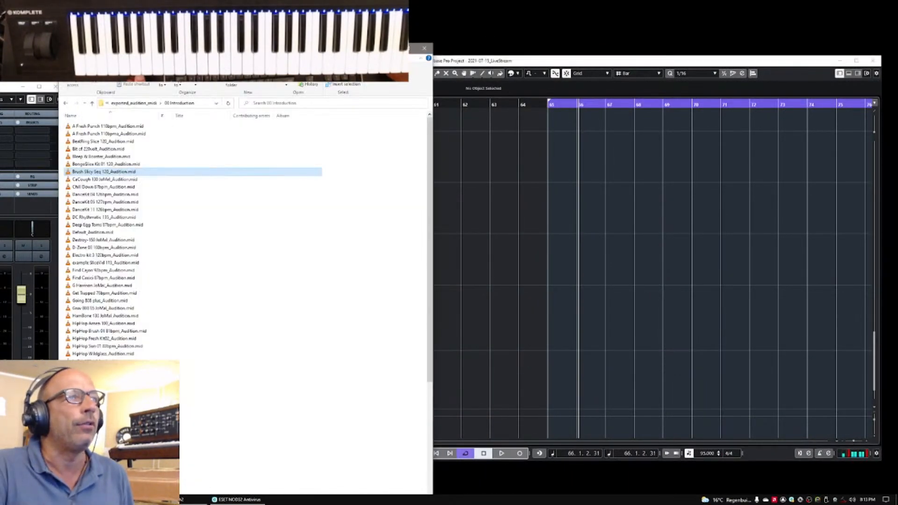
mouse_move(76, 173)
left_mouse_down()
mouse_move(257, 204)
mouse_move(561, 382)
left_mouse_up()
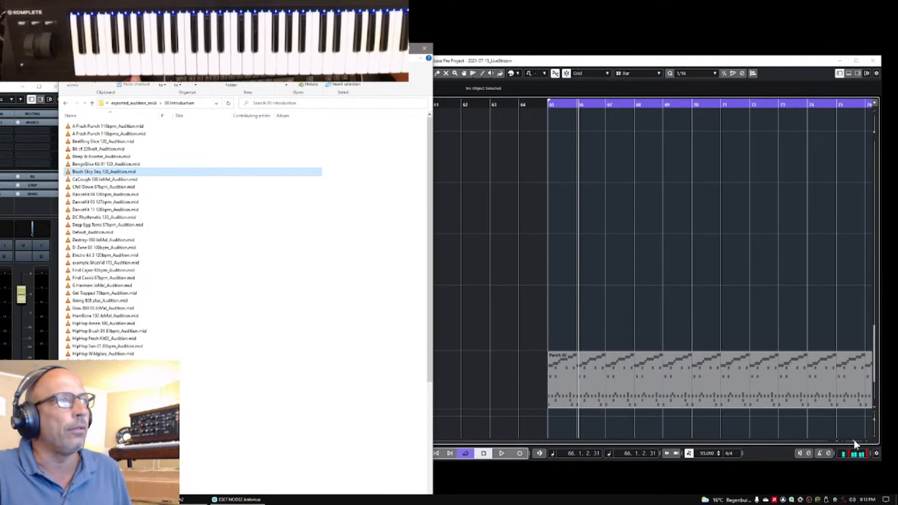
left_click_drag(854, 441, 853, 440)
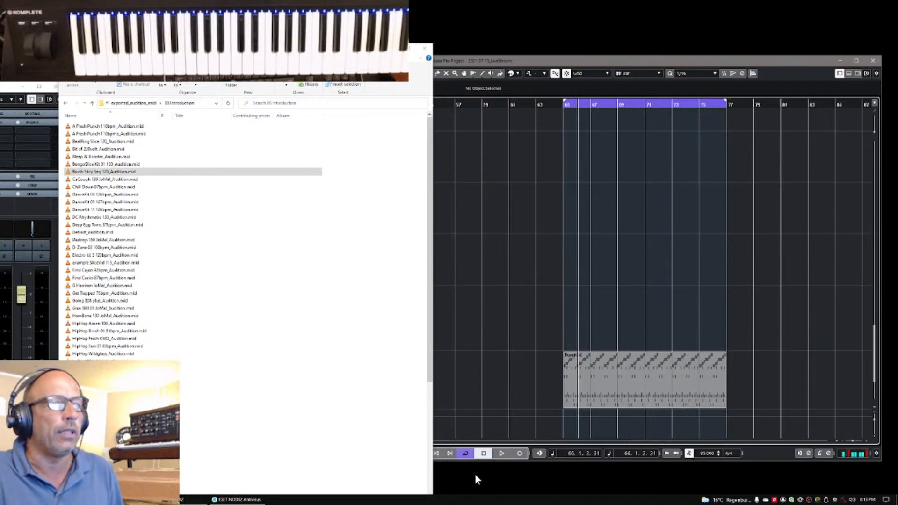
Play the imported audition part from the start of the cycle range, then stop playback
left_click_drag(346, 48, 120, 51)
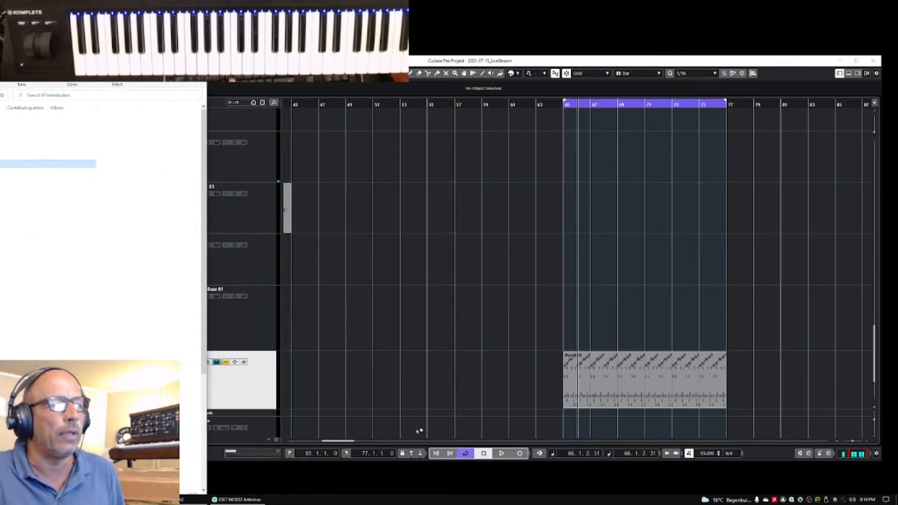
left_click(287, 453)
key("space")
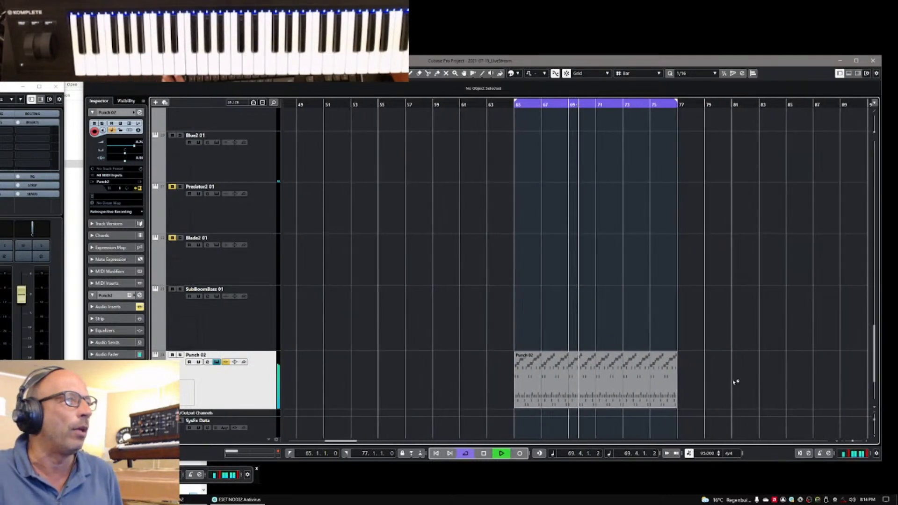
key("space")
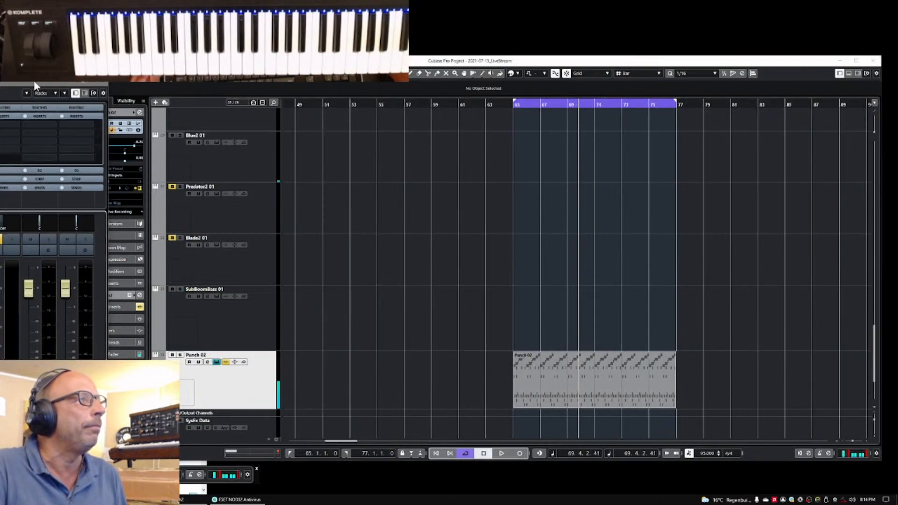
Browse to the 00 Introduction folder inside exported_seq_midi and widen the name column to show the full file names
left_click_drag(33, 81, 242, 141)
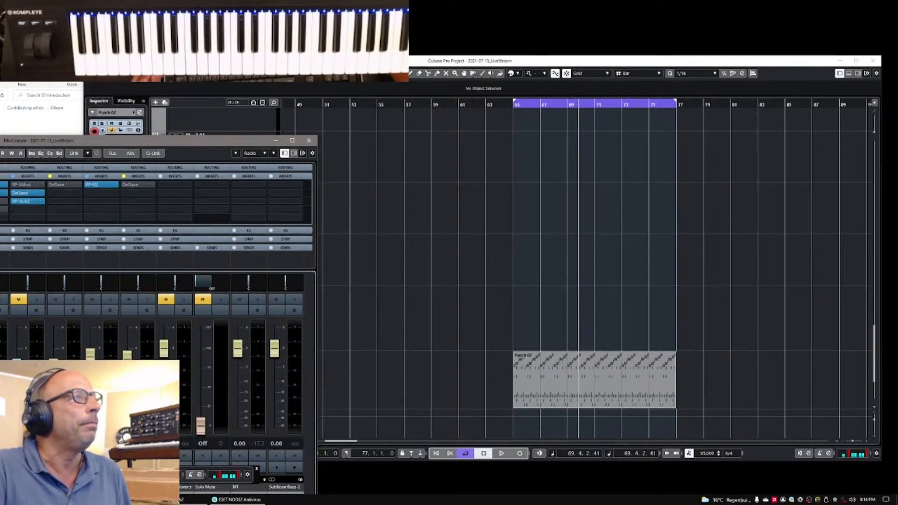
key("alt+Tab")
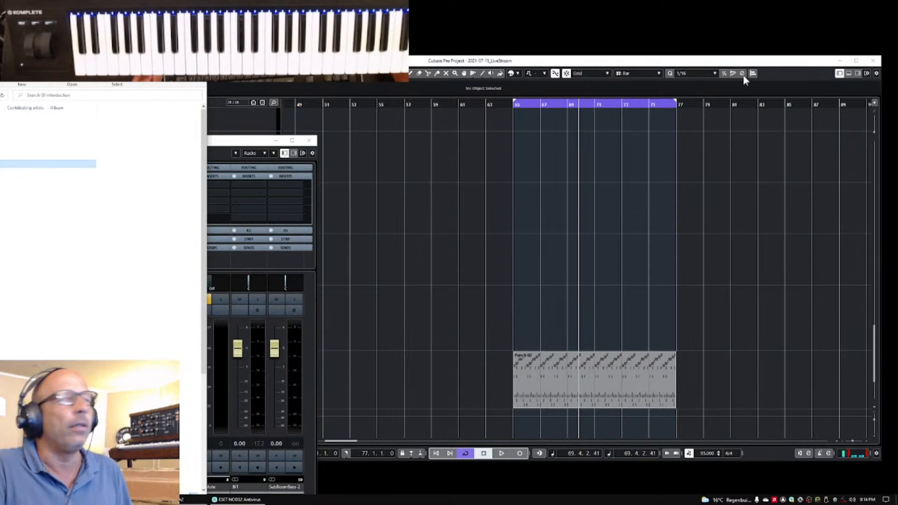
left_click_drag(148, 39, 727, 38)
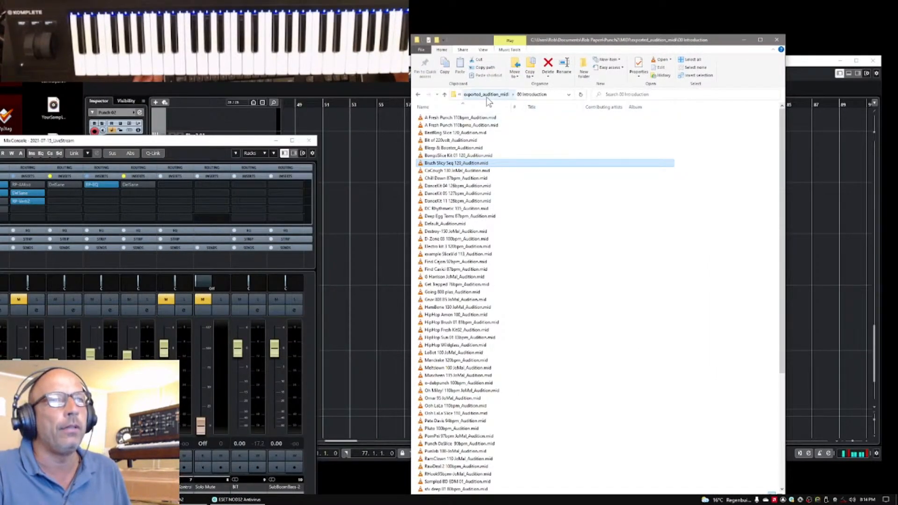
left_click(487, 96)
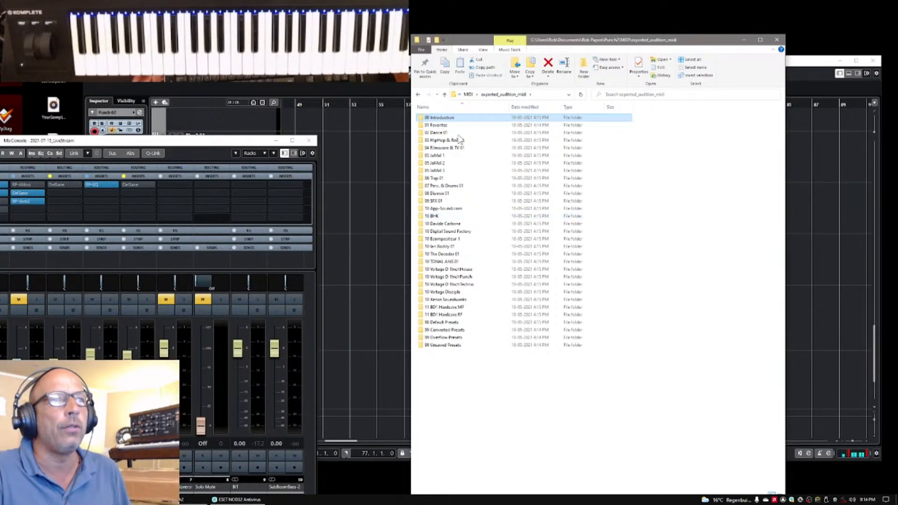
left_click(468, 94)
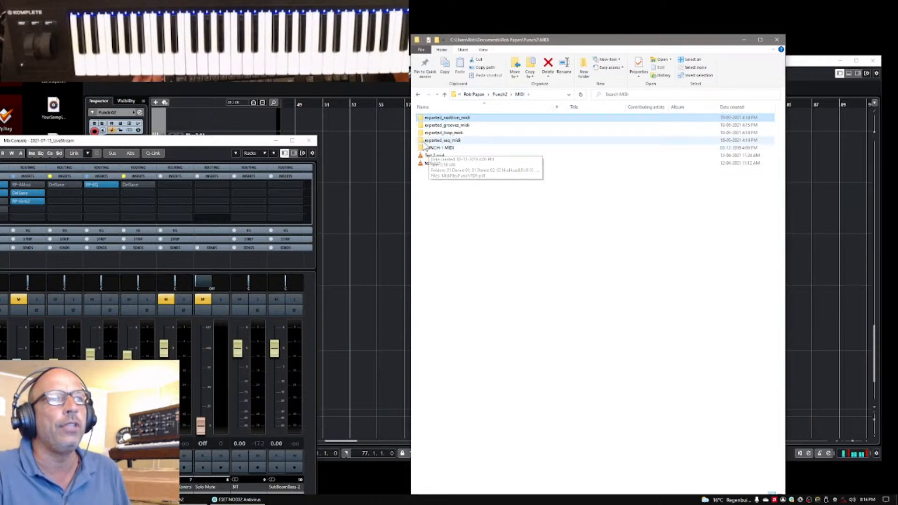
double_click(421, 141)
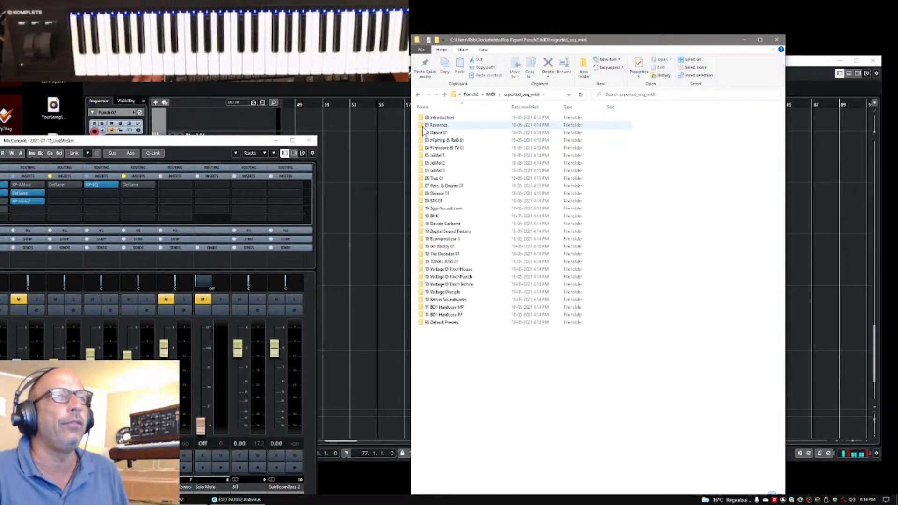
double_click(422, 118)
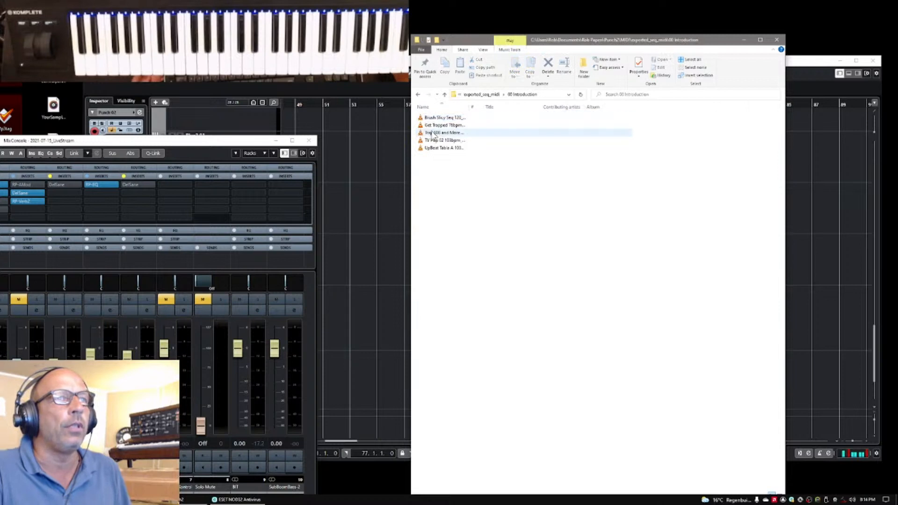
left_click_drag(470, 107, 530, 108)
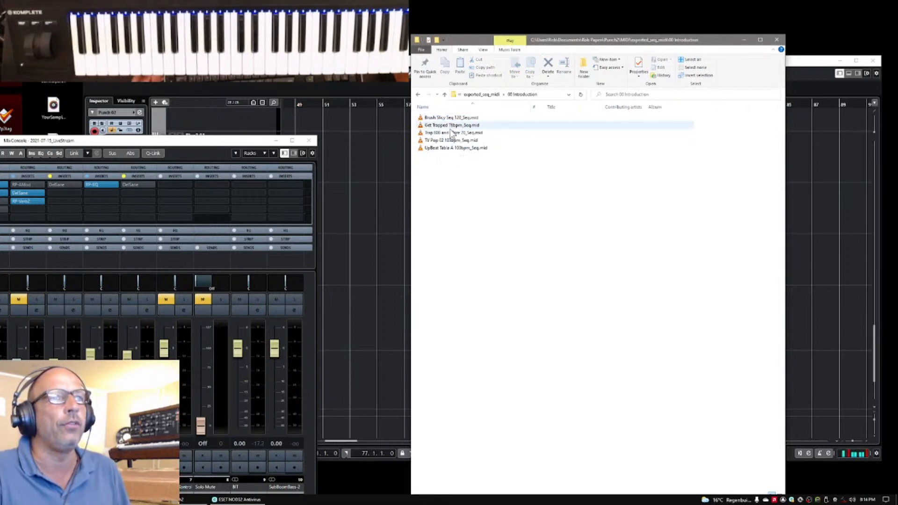
Replace the audition part on the Punch 02 track with Brush Slicy Seq 120_Seq.mid, placed at bar 65
left_click_drag(677, 45, 368, 49)
left_click(588, 378)
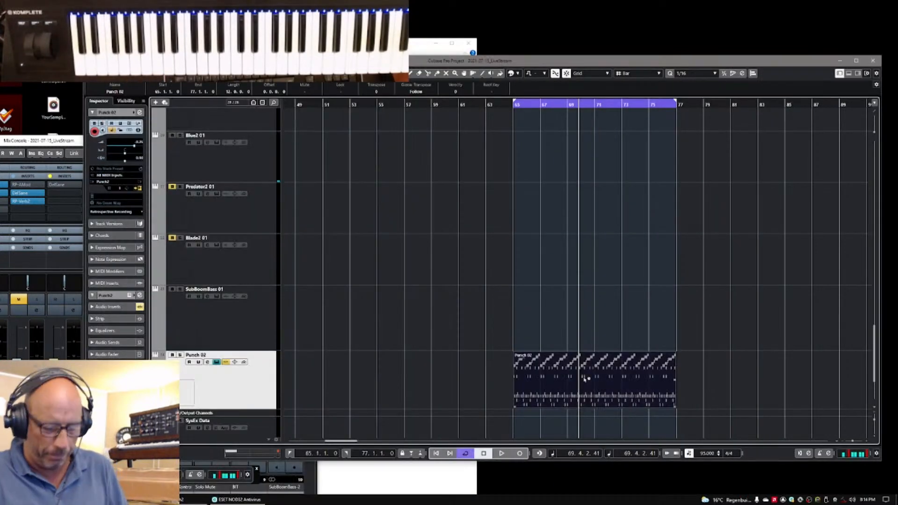
key("Delete")
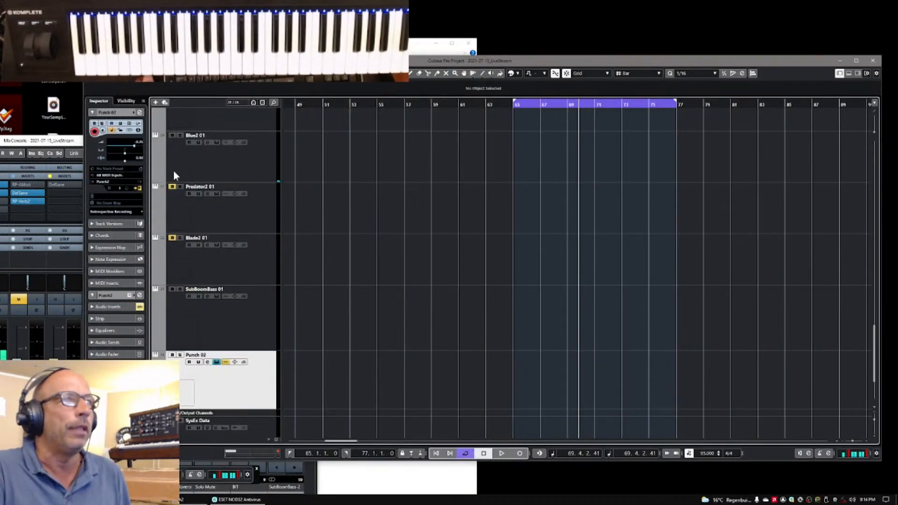
key("alt+Tab")
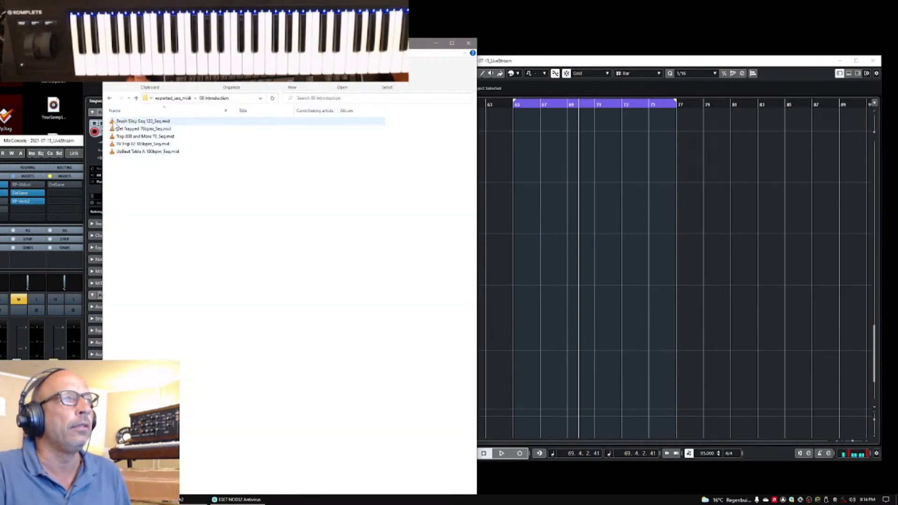
left_click(113, 122)
left_click_drag(112, 121, 531, 403)
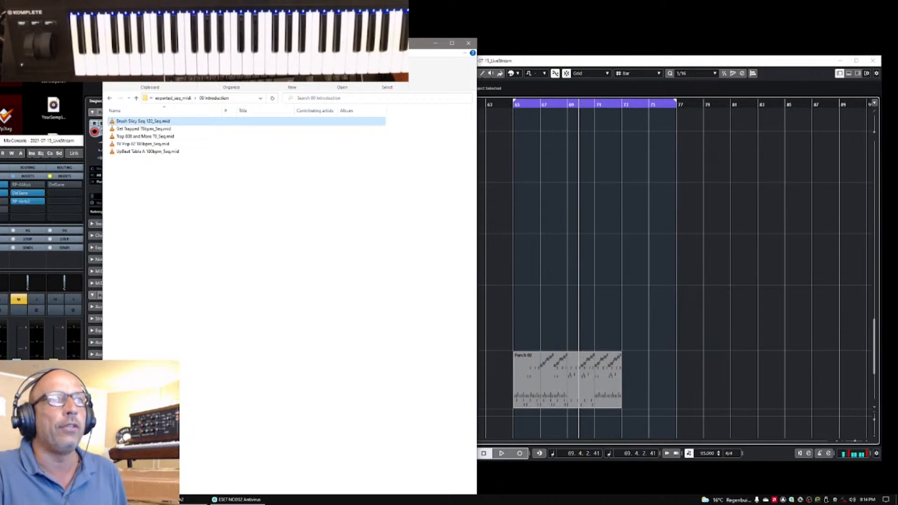
Play the imported sequence part from bar 65, inspect its notes enlarged on the Punch 02 track, and stop playback
left_click_drag(405, 43, 303, 40)
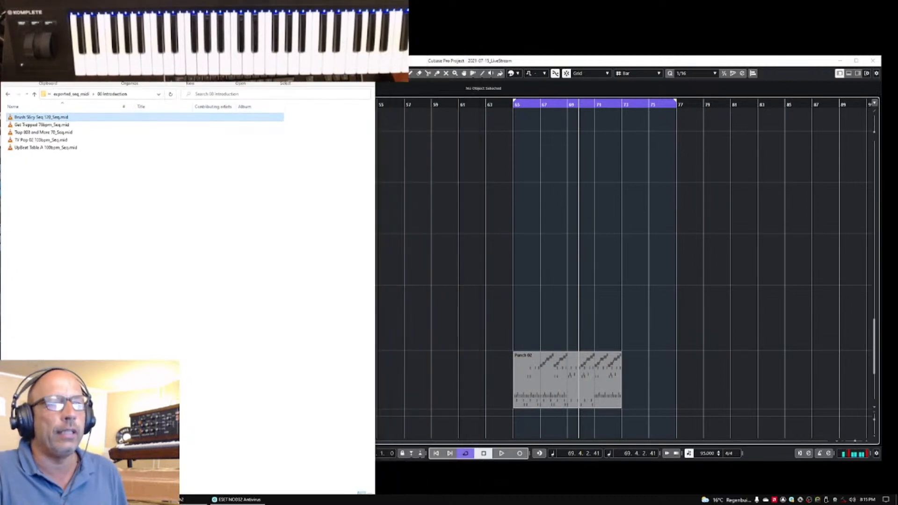
left_click(436, 454)
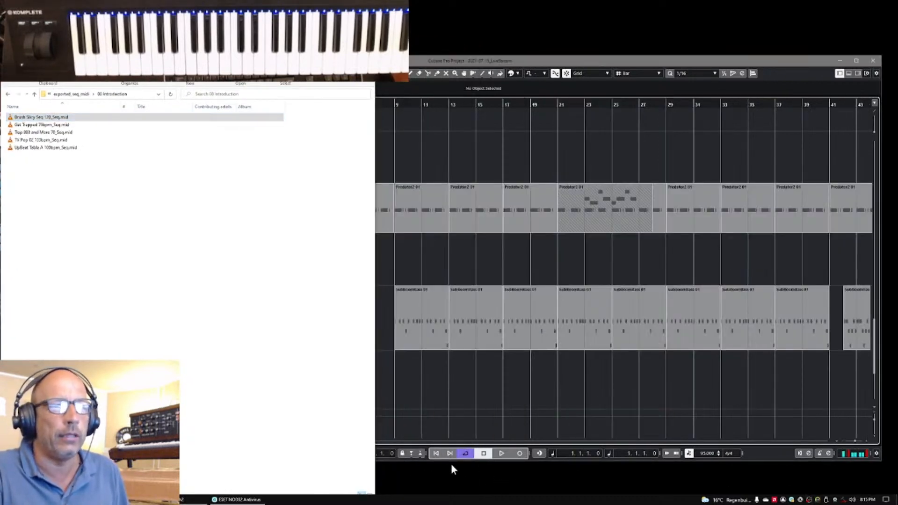
left_click_drag(327, 39, 140, 54)
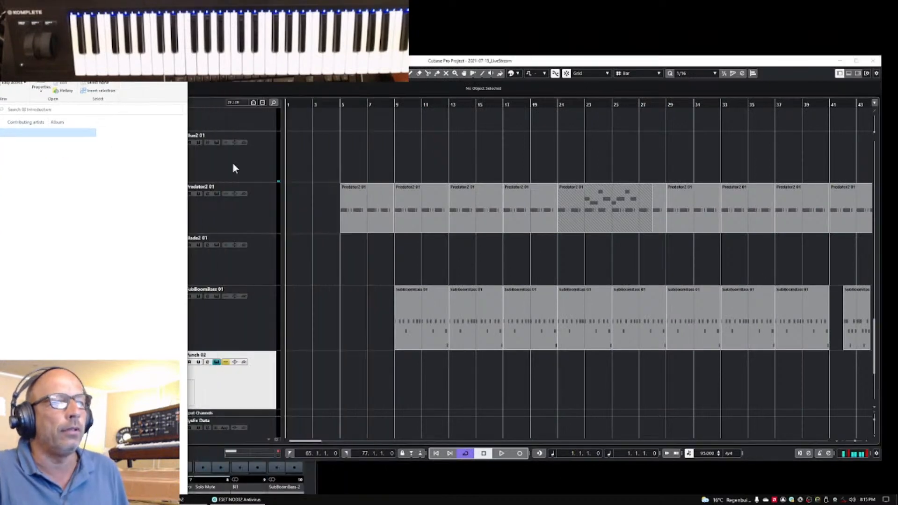
left_click(289, 453)
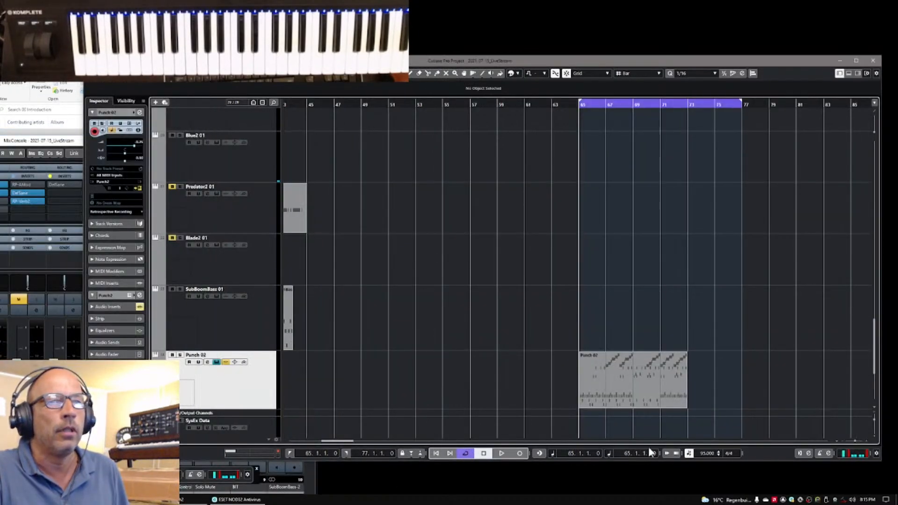
key("space")
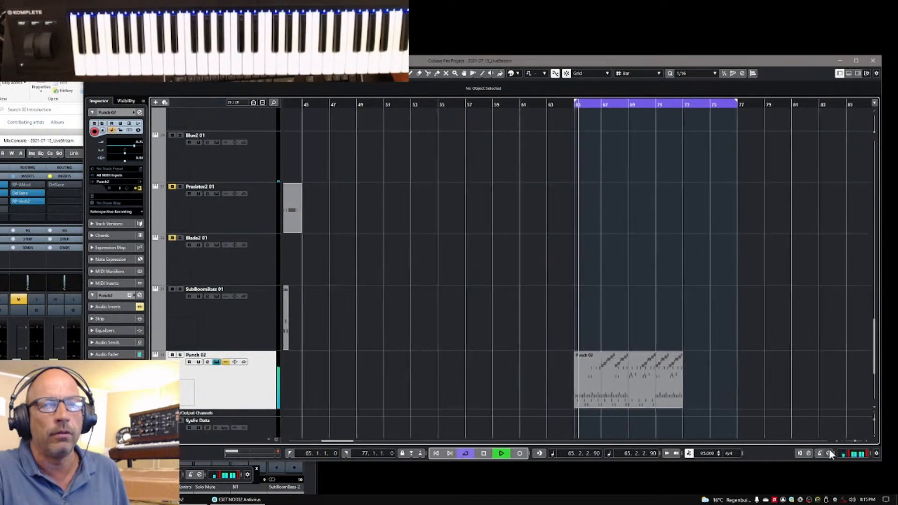
left_click(873, 418)
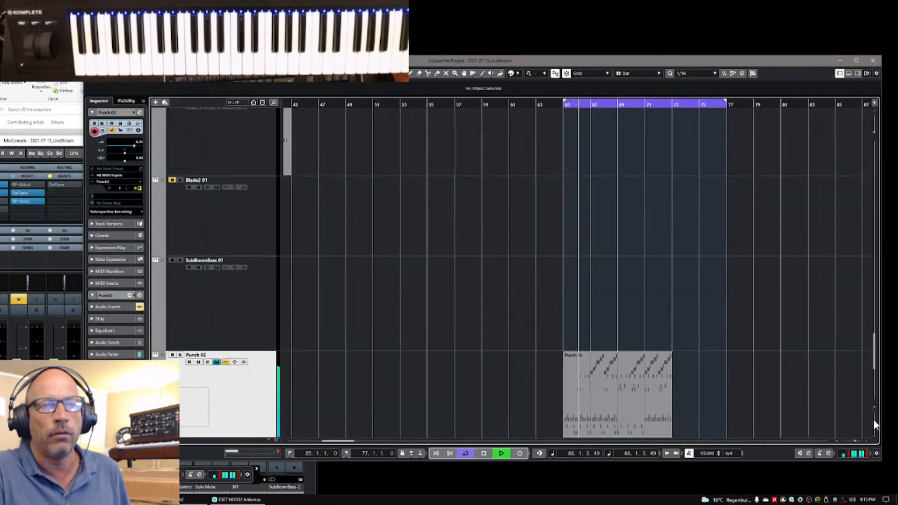
left_click(855, 440)
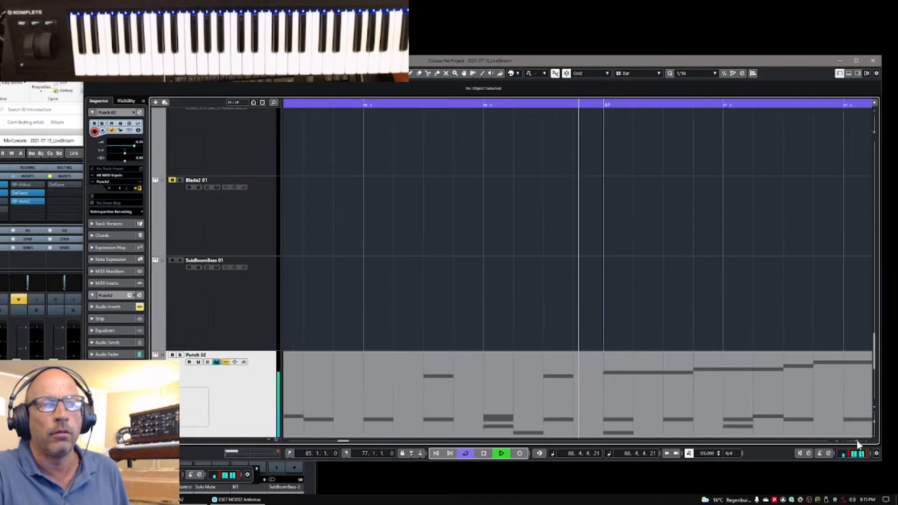
left_click_drag(856, 441, 855, 440)
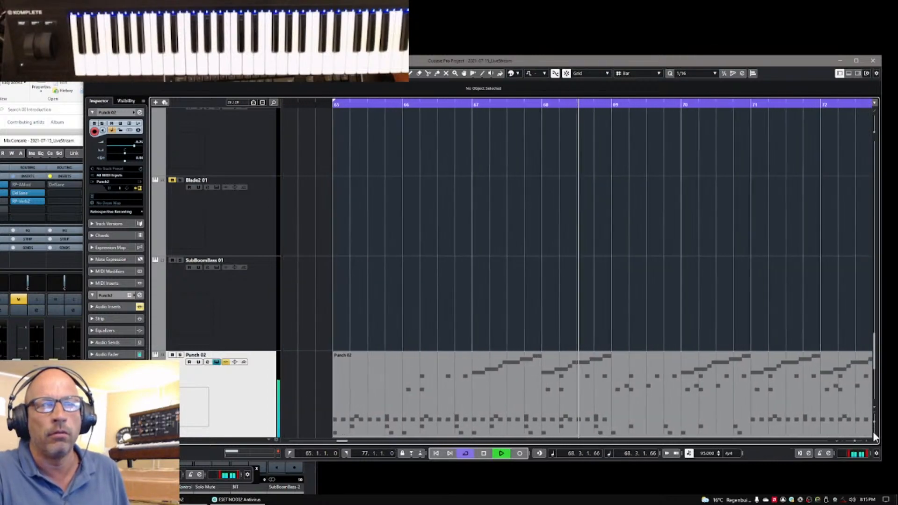
left_click_drag(875, 422, 852, 440)
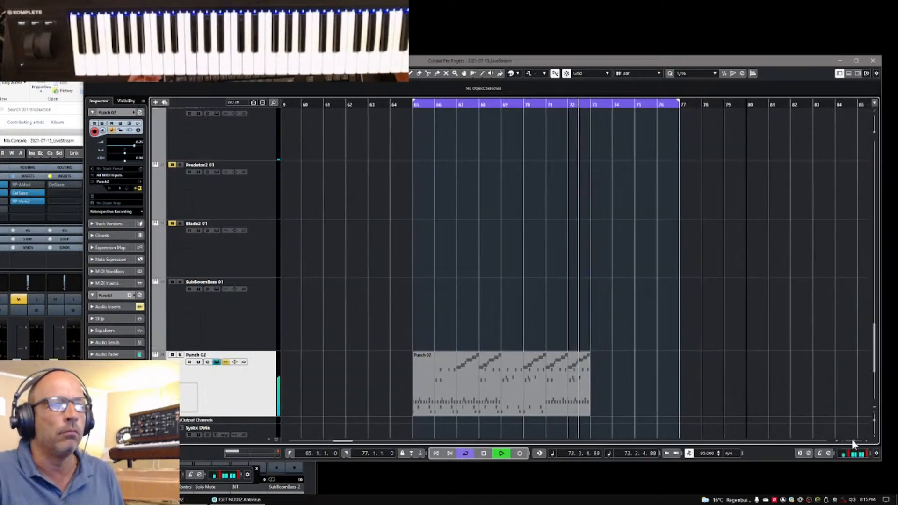
key("space")
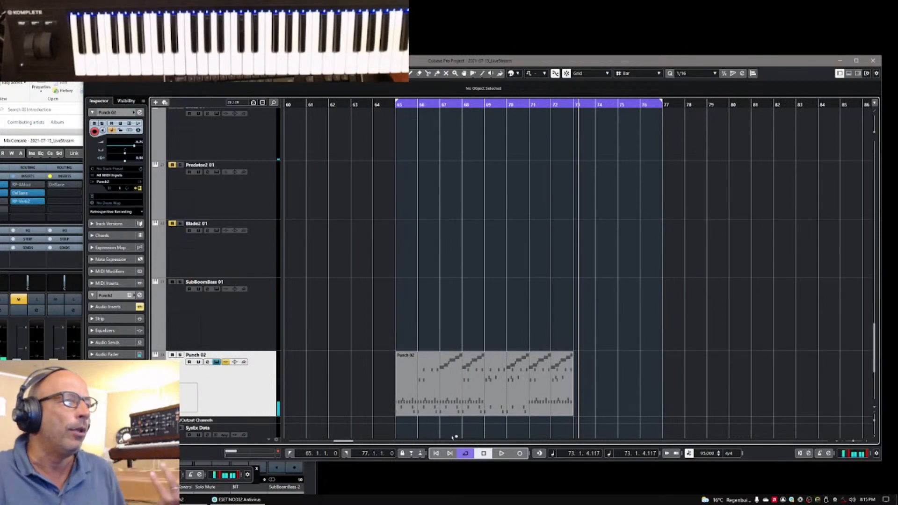
Open the Punch 2 instrument of the Punch 02 track
left_click(139, 187)
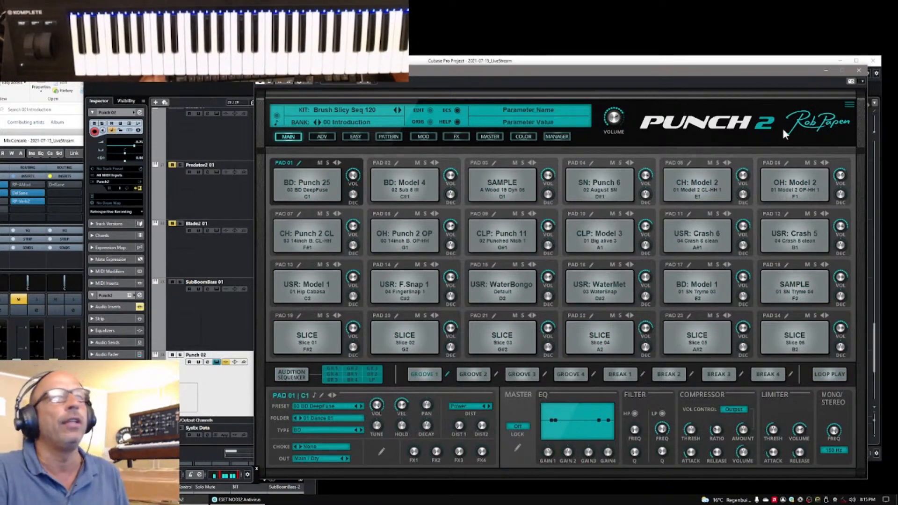
Put the Punch 2 and Cubase windows aside, move the file explorer window into view, and go up from 00 Introduction to the MIDI folder
left_click(824, 71)
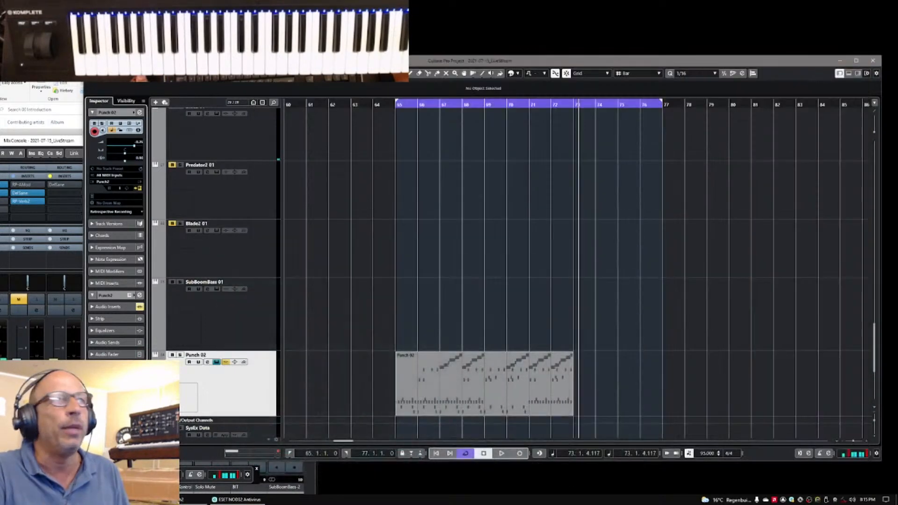
left_click(840, 62)
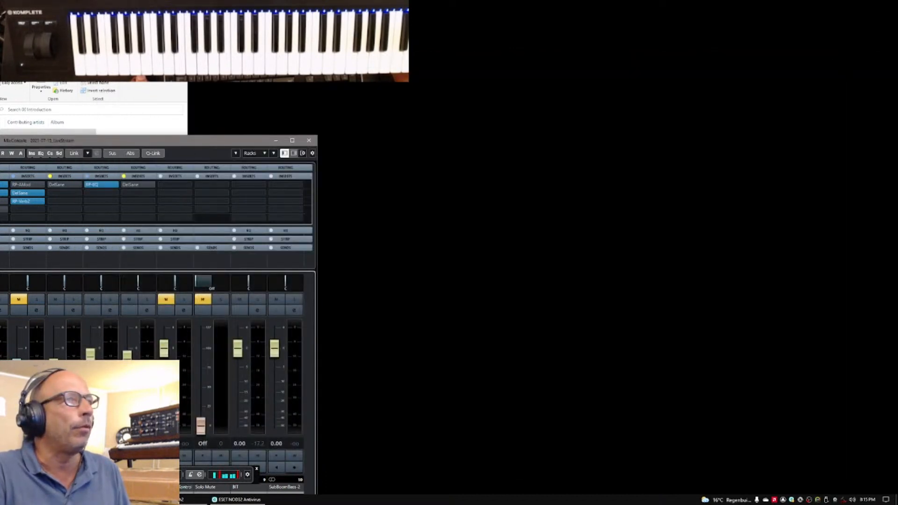
left_click_drag(89, 55, 709, 82)
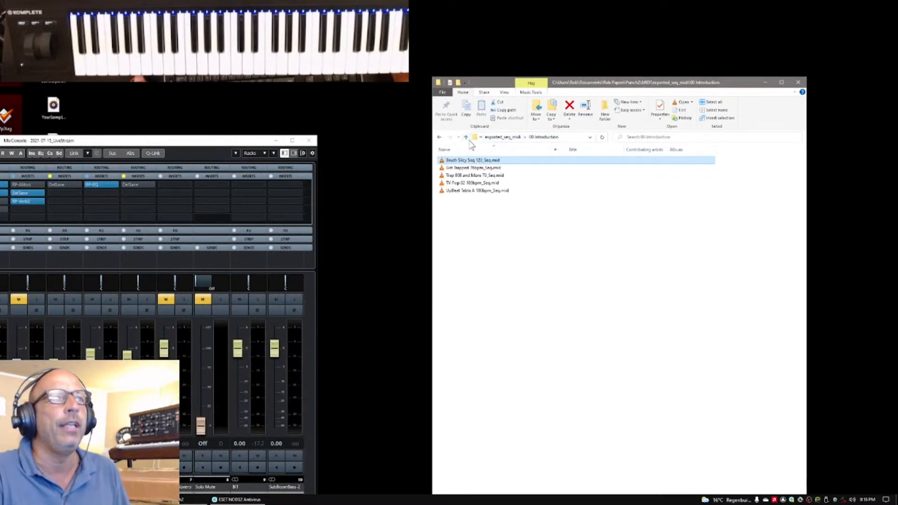
left_click(466, 138)
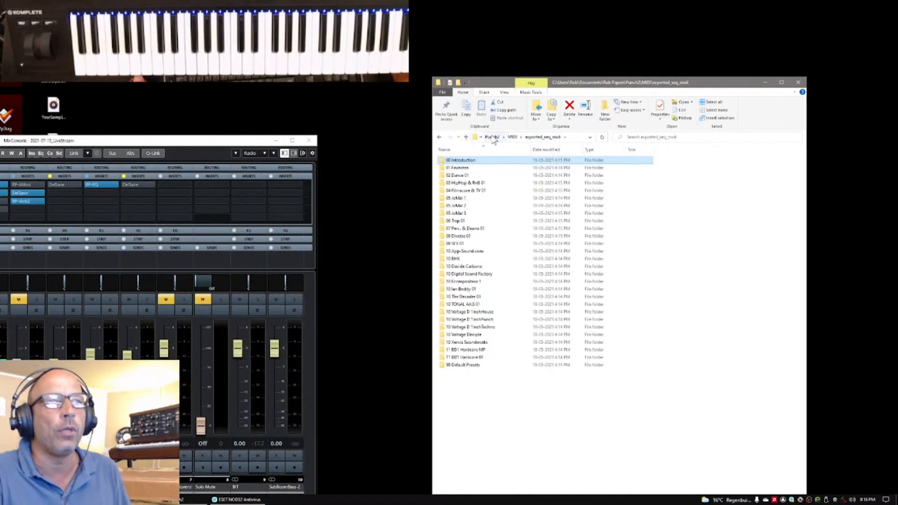
left_click(466, 138)
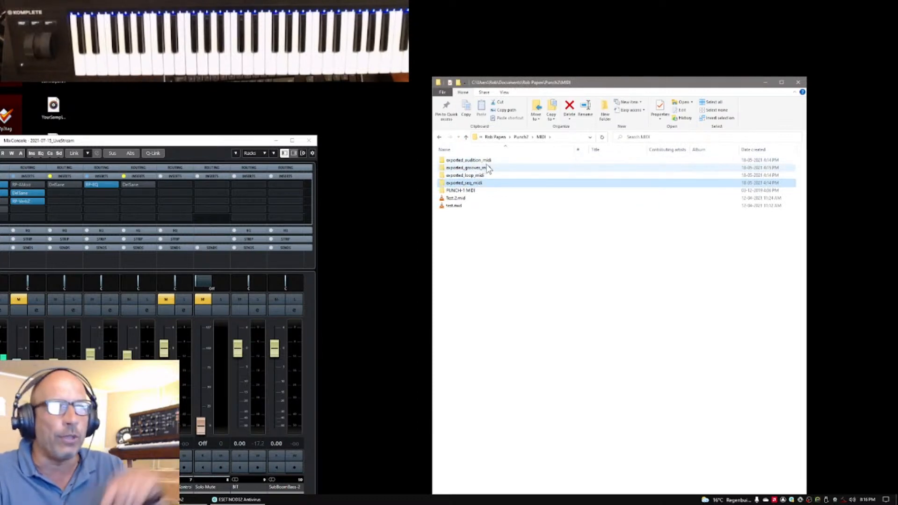
Look over the bank folders inside exported_seq_midi, return to the MIDI folder, and point out PUNCH-1 MIDI and exported_audition_midi
double_click(443, 183)
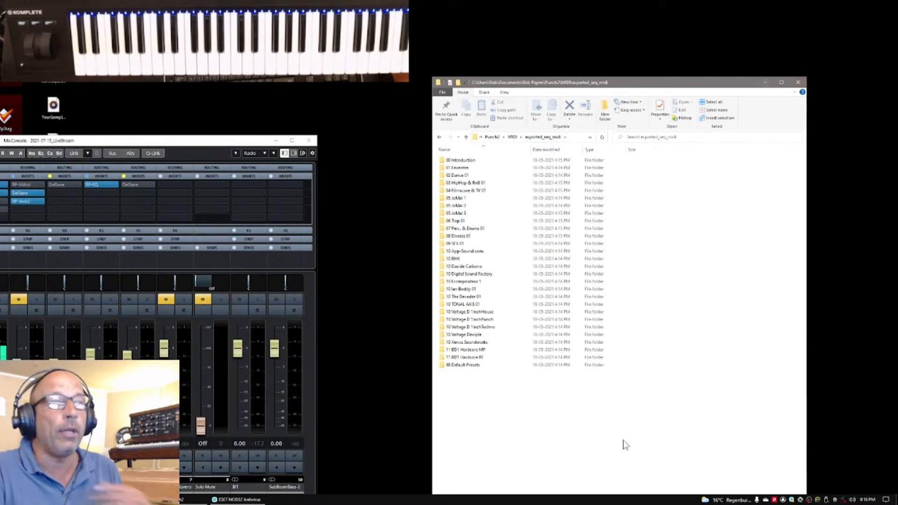
left_click(512, 138)
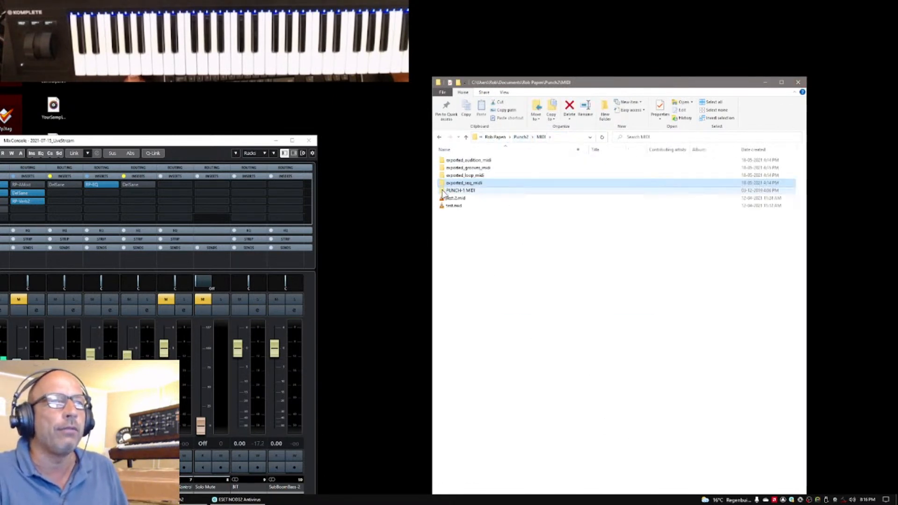
left_click(442, 191)
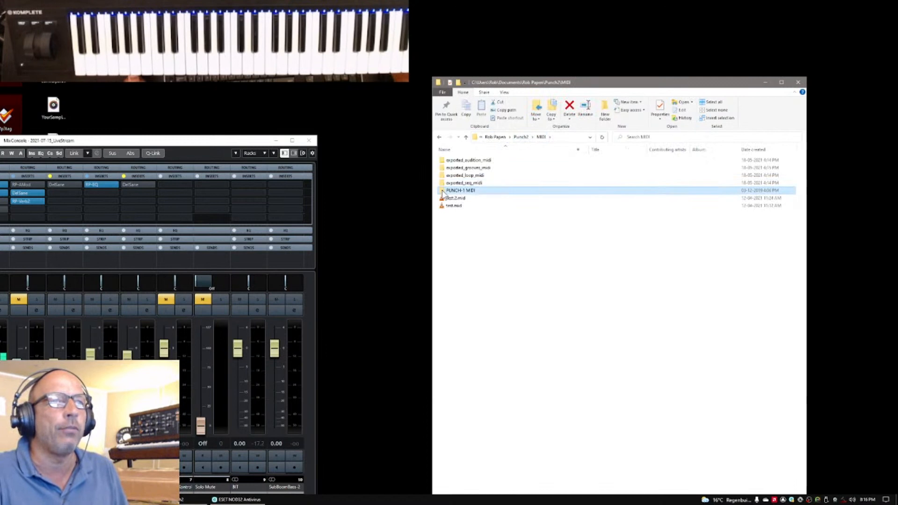
left_click(444, 161)
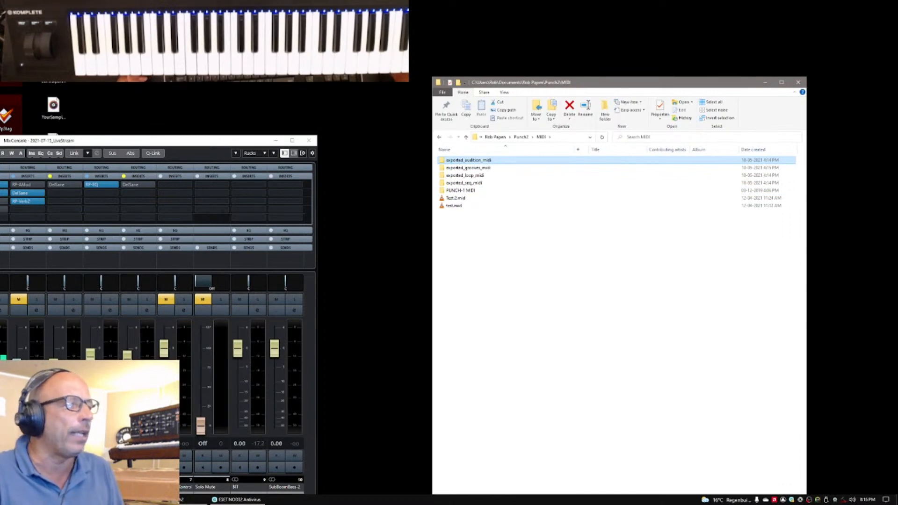
Switch back to the Cubase project, reopen the Punch 2 instrument of the Punch 02 track, and show its Pattern screen
left_click(162, 499)
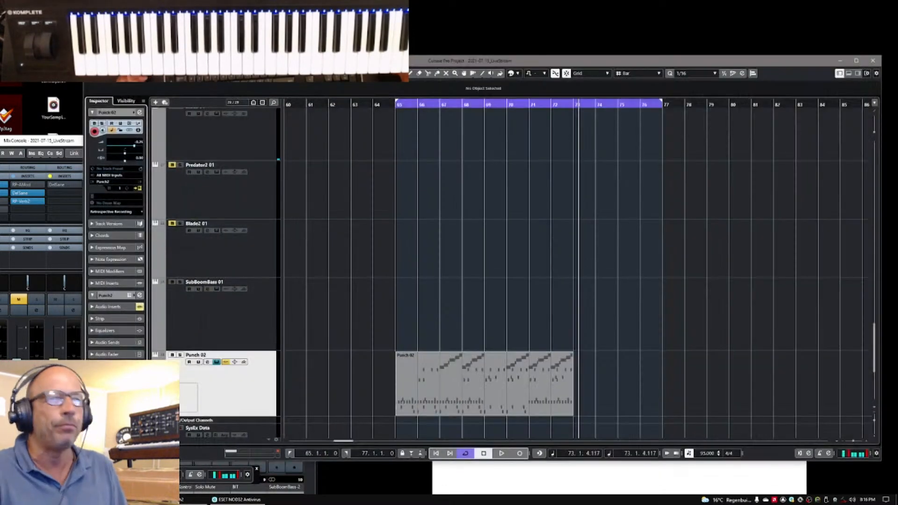
left_click(139, 188)
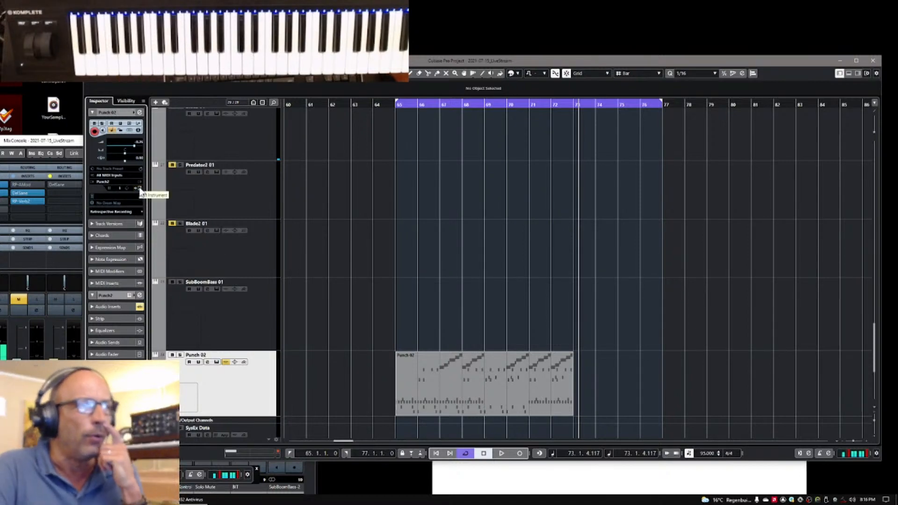
left_click(139, 188)
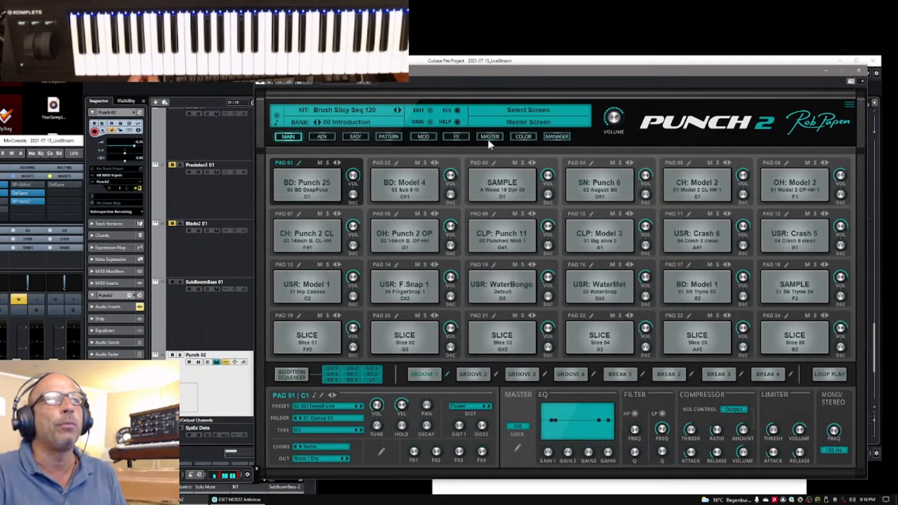
left_click(390, 136)
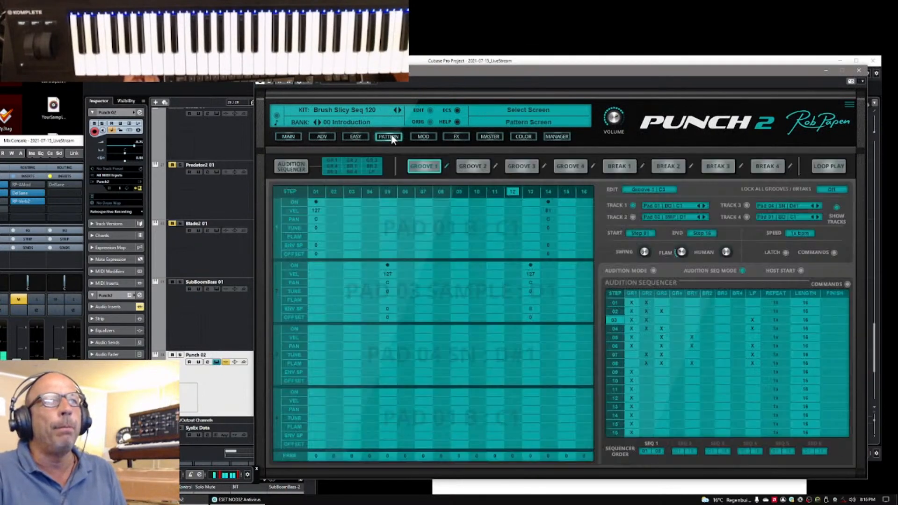
Examine the MIDI export options in the sequencer commands, the plug-in's main options and the pattern commands without running any
left_click(846, 284)
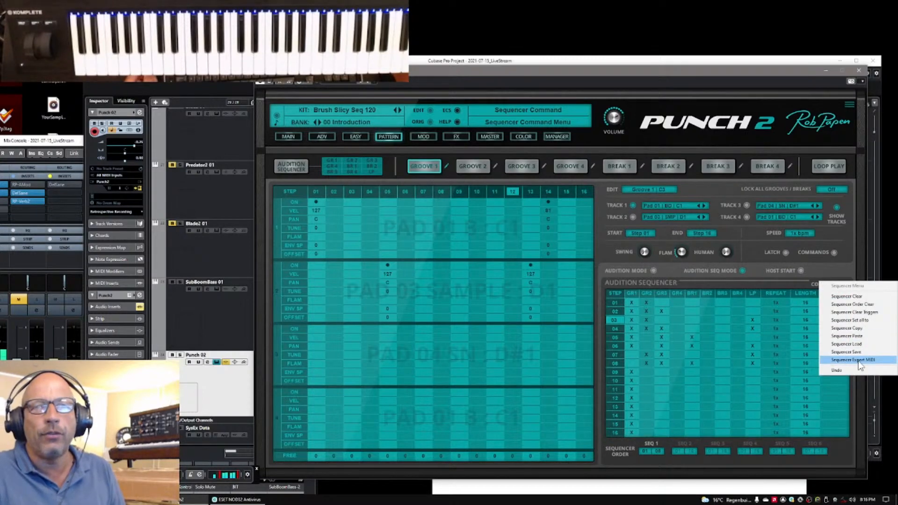
left_click(820, 269)
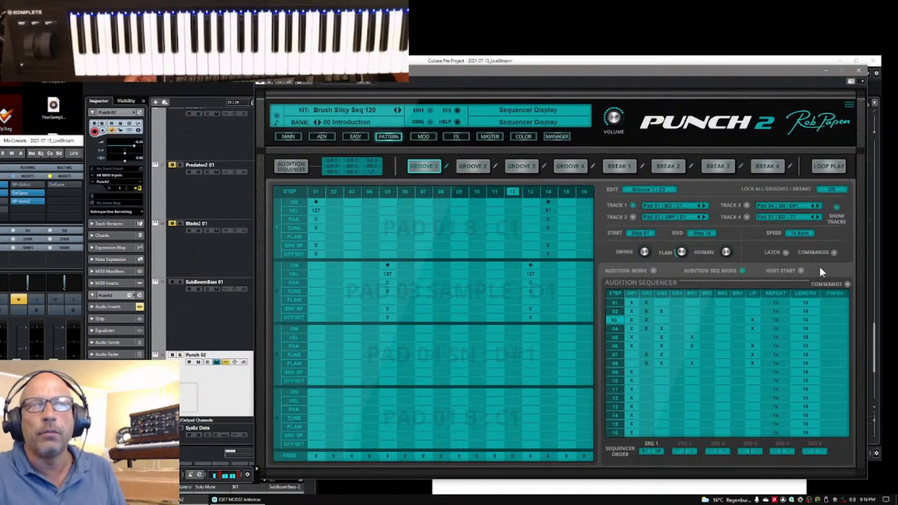
left_click(850, 106)
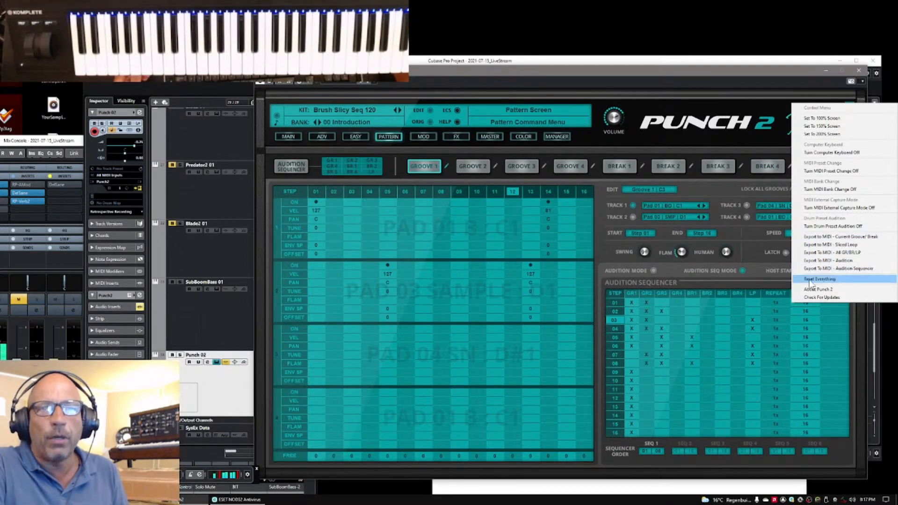
left_click(766, 278)
left_click(833, 253)
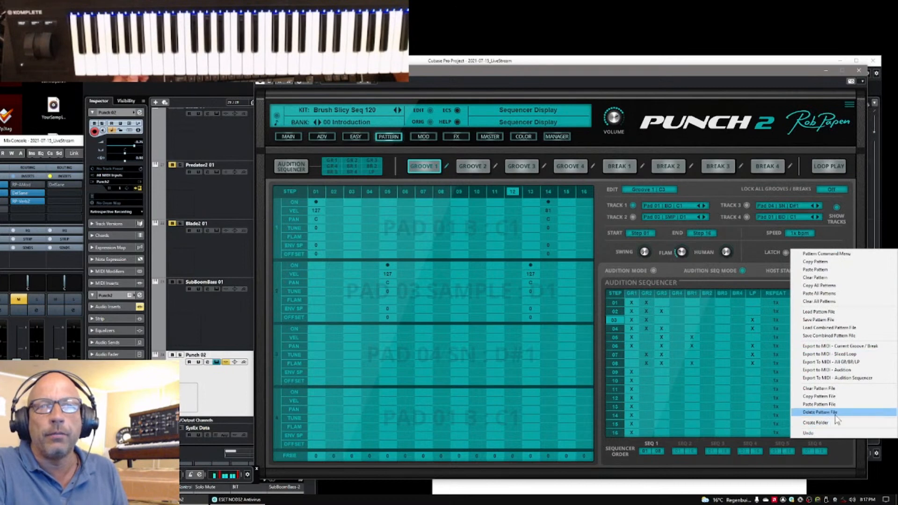
left_click(833, 251)
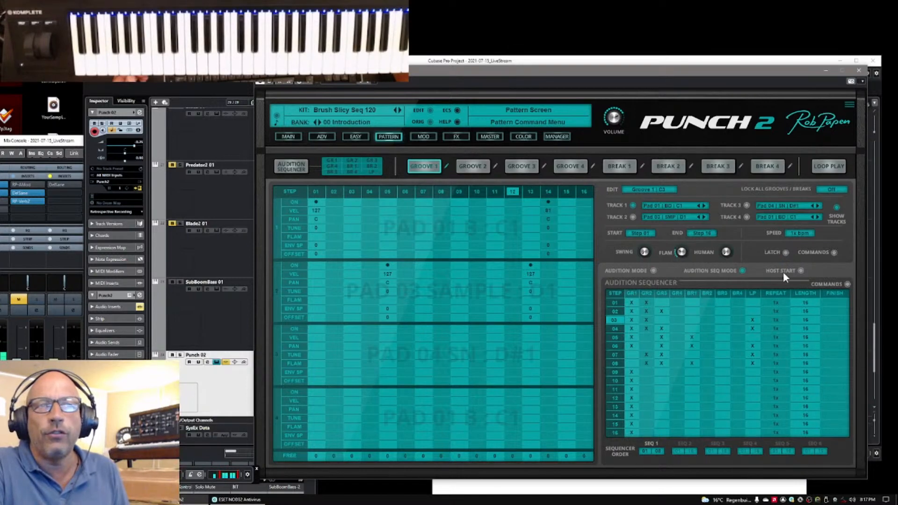
left_click(847, 284)
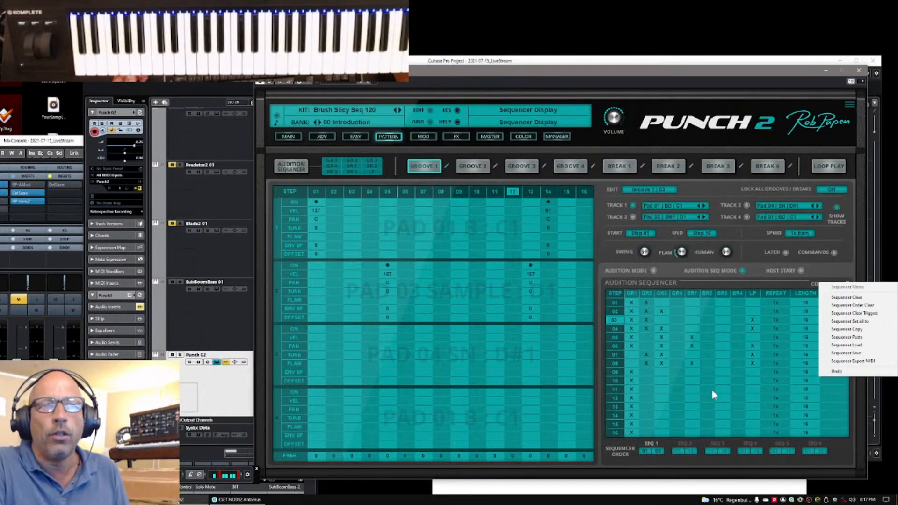
left_click(847, 252)
Point out Export to MIDI - Current Groove / Break among the pattern commands, check the MIDI folder's files, and return to Punch 2
left_click(836, 252)
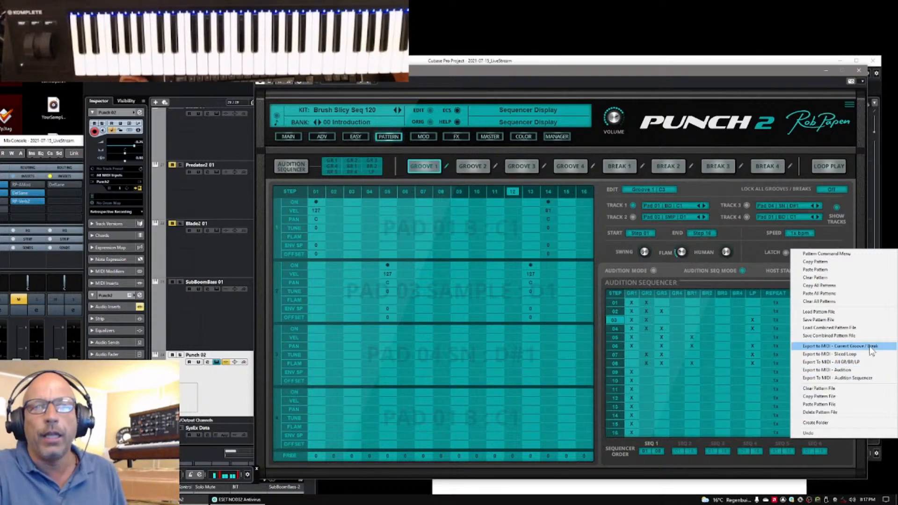
left_click(870, 347)
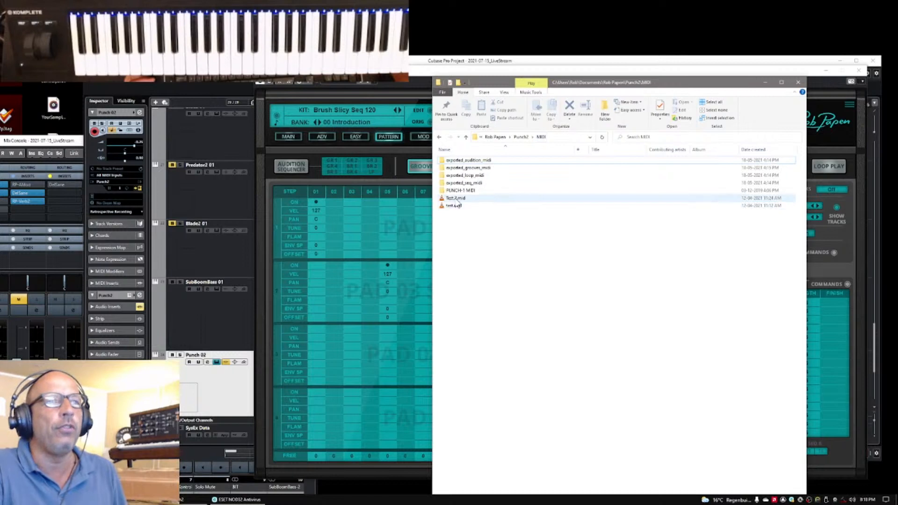
left_click(766, 83)
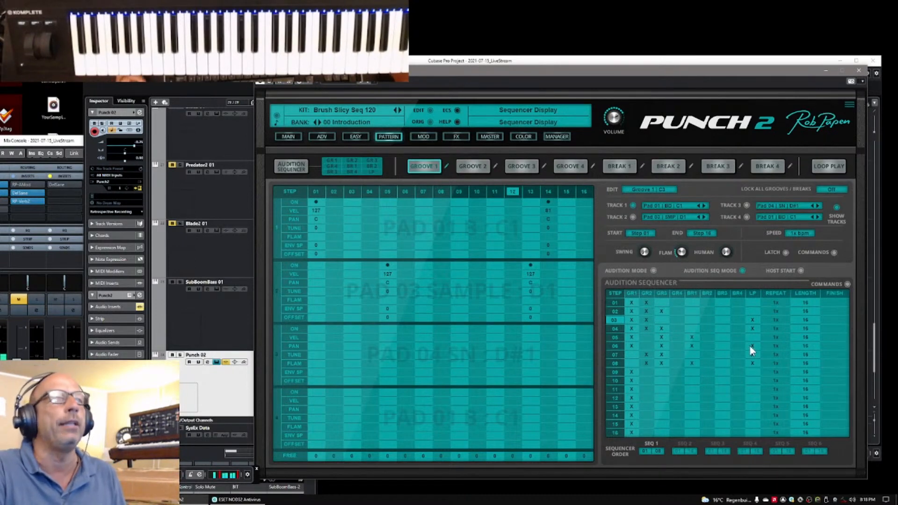
Preview the Brush Slicy Seq 120 kit's audition sequence and stop it
left_click(291, 167)
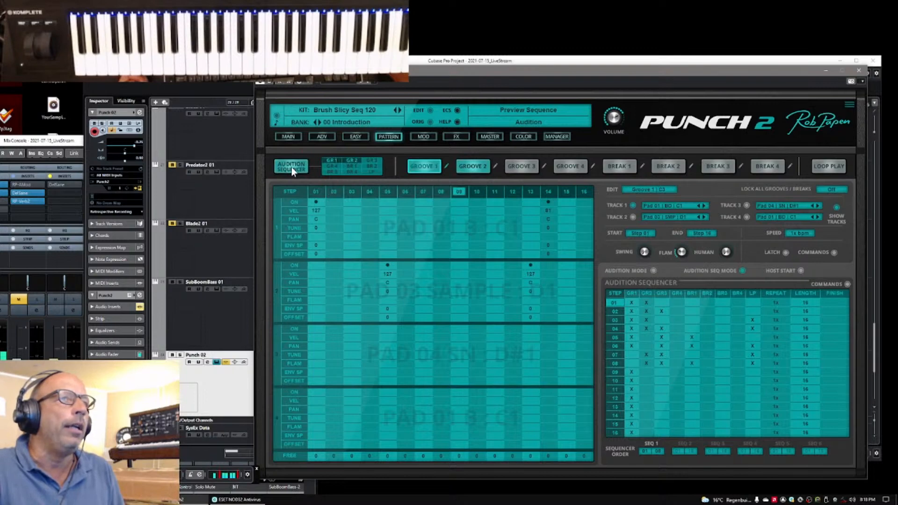
left_click(291, 167)
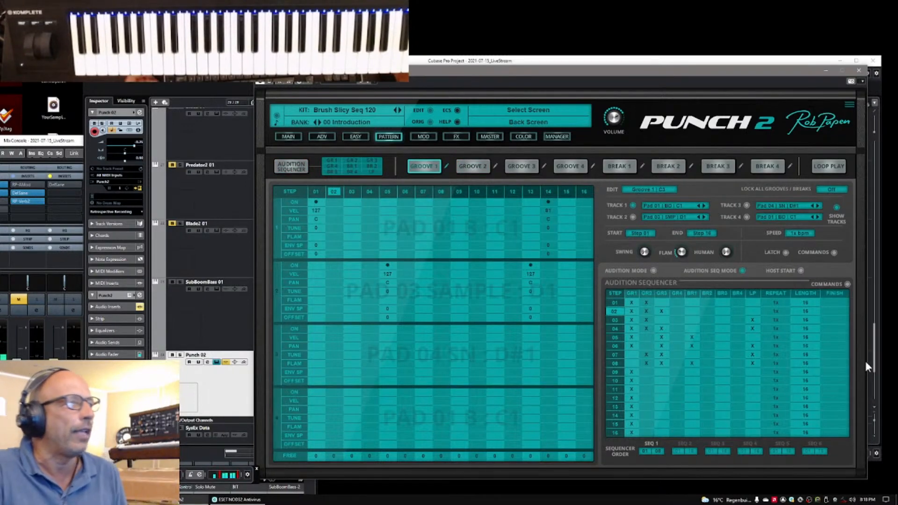
left_click(296, 169)
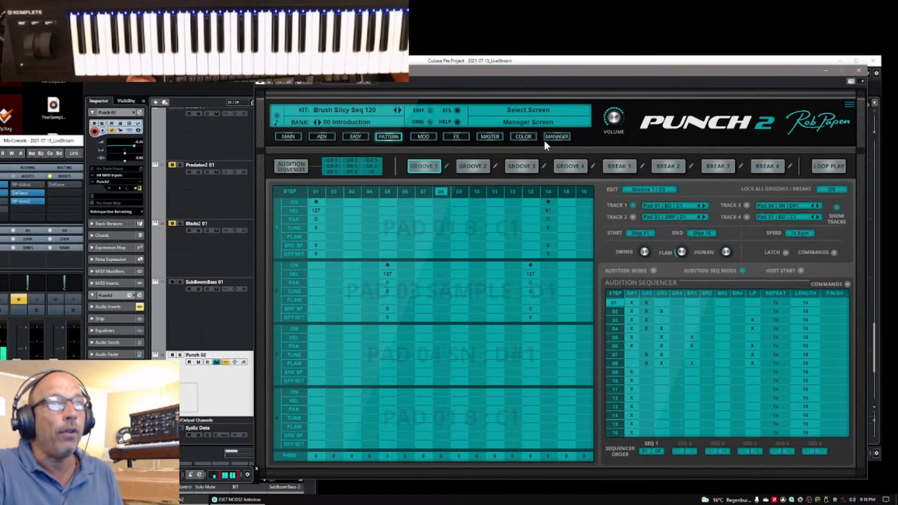
Load the kit Plastic Bottle 01 105 from the 98 Default Presets bank and adjust the overall volume on the Main screen
left_click(558, 136)
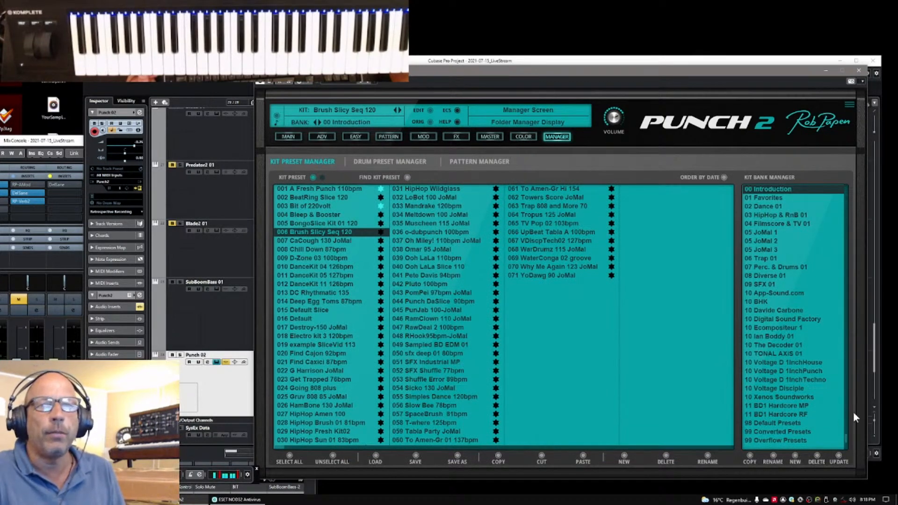
scroll(845, 437, "down", 1)
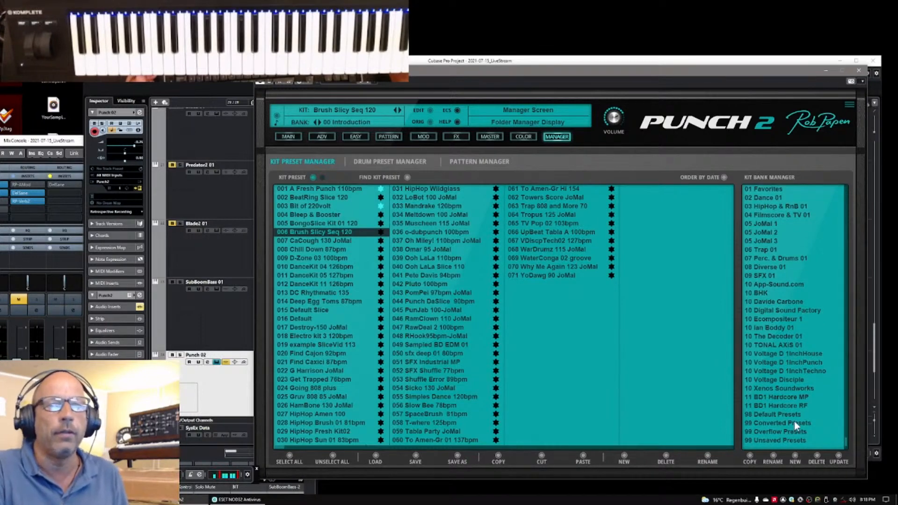
left_click(771, 414)
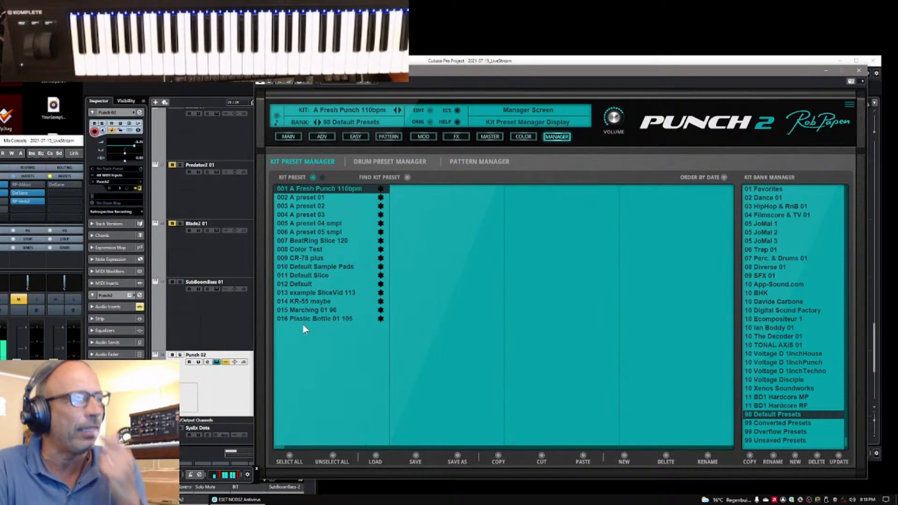
left_click(318, 316)
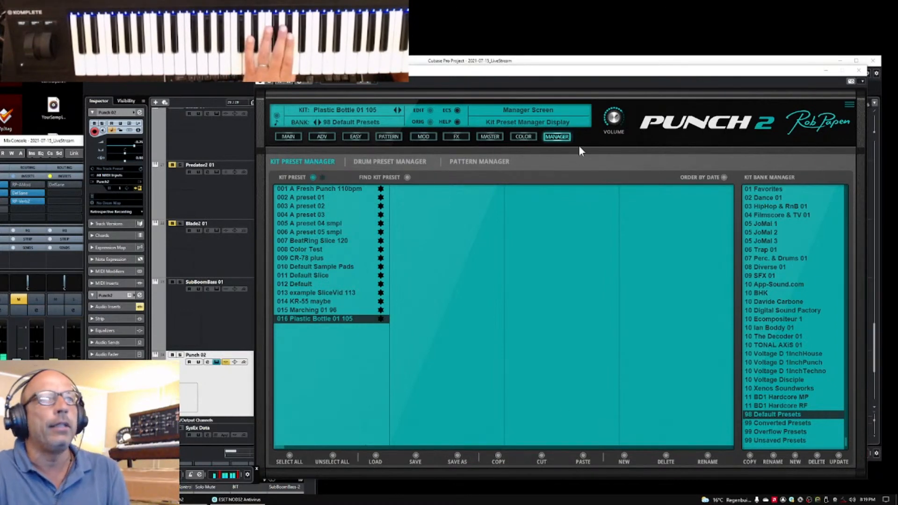
left_click(289, 137)
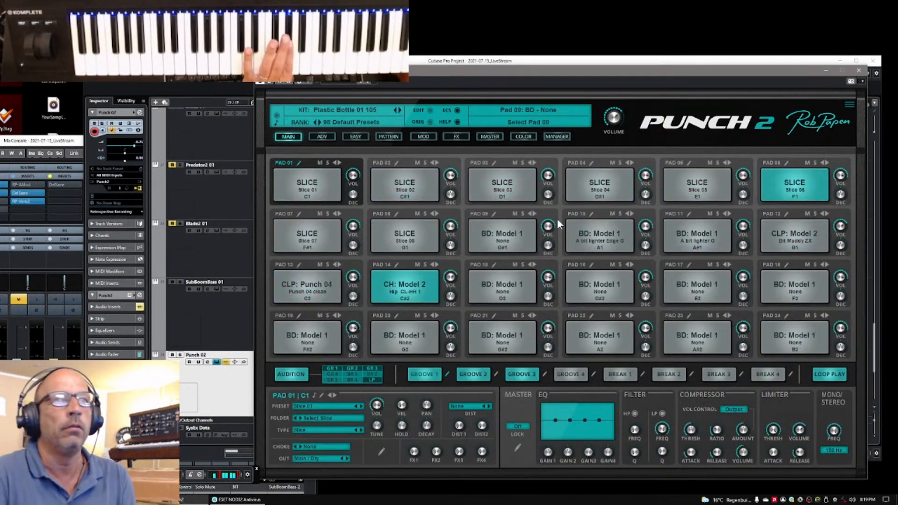
left_click_drag(614, 125, 617, 116)
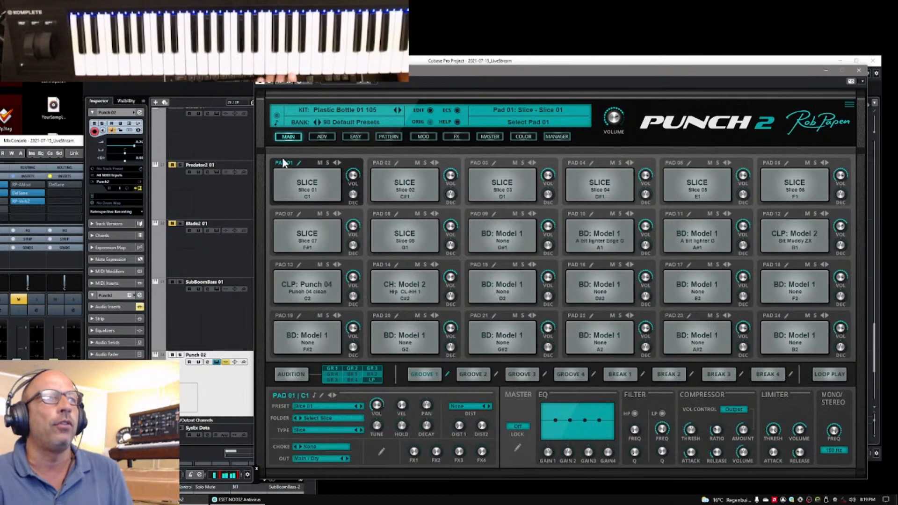
Open pad 01 for advanced slice editing and load the loop PlasticBottle 105 03 from the Plastic Bottles folder
left_click(300, 163)
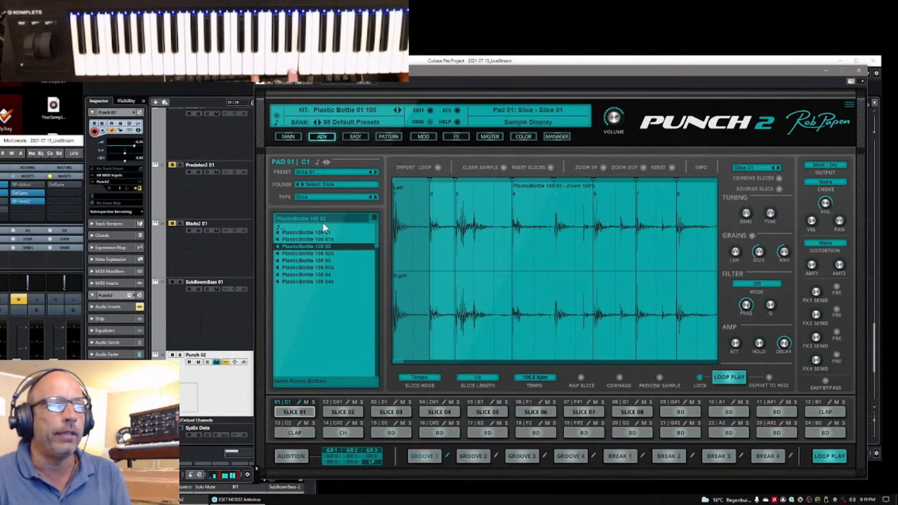
left_click(279, 228)
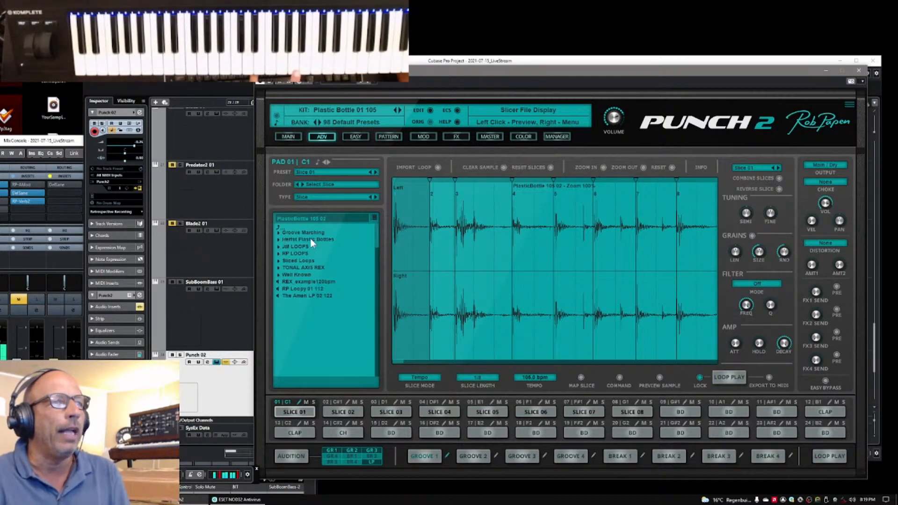
left_click(279, 239)
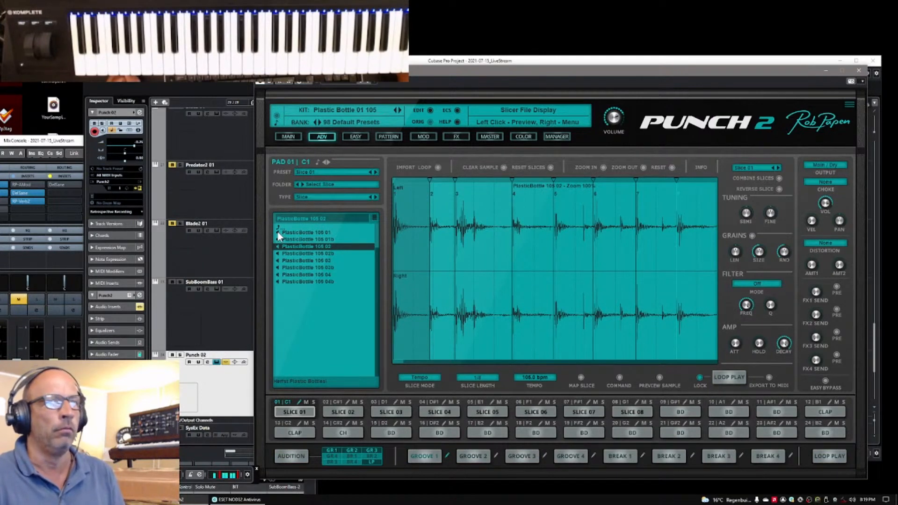
left_click(282, 261)
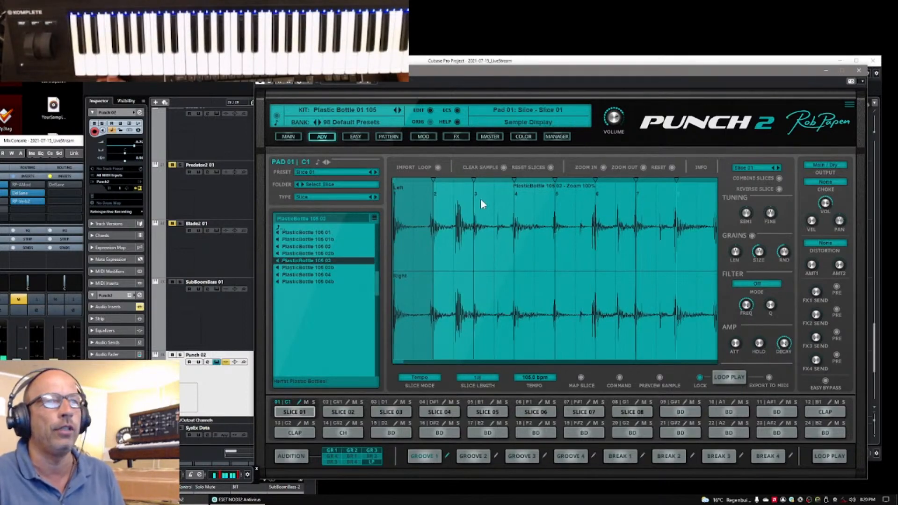
Move the second slice marker of PlasticBottle 105 03 slightly earlier, and preview the synced sliced loop and stop it
left_click_drag(433, 180, 428, 179)
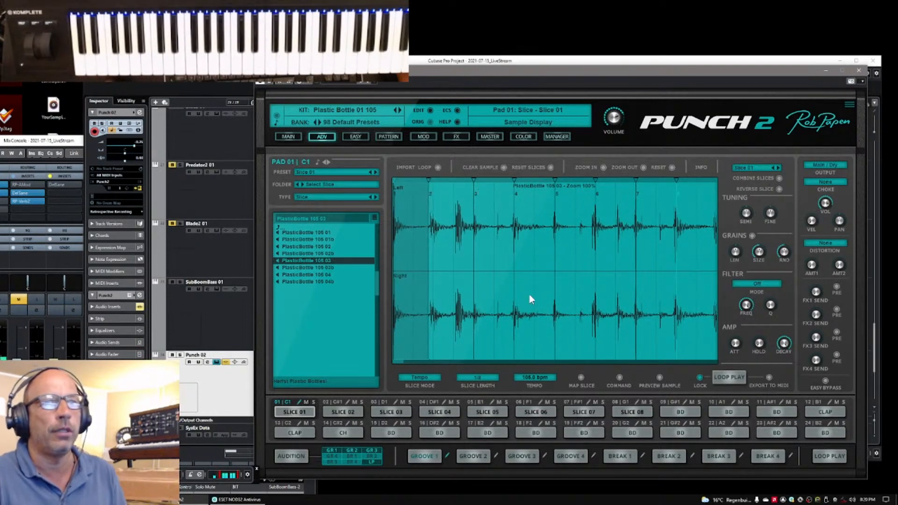
left_click(736, 376)
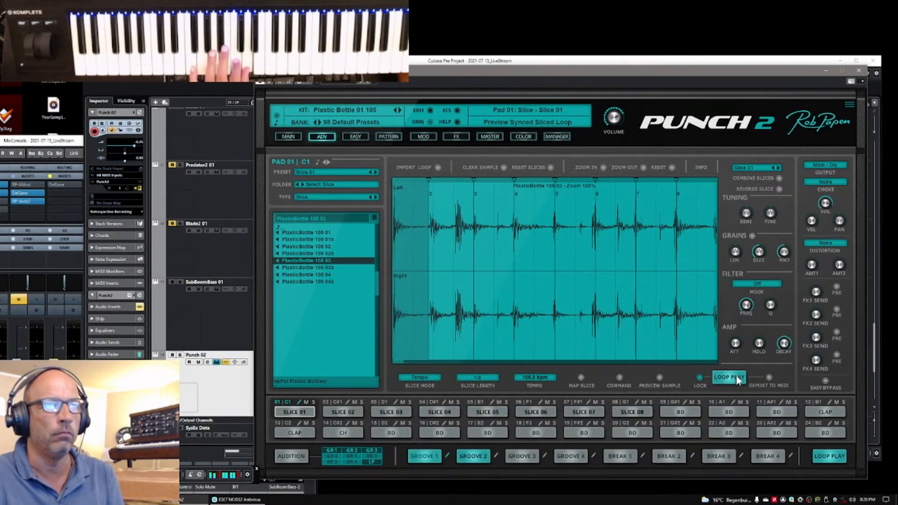
left_click(738, 379)
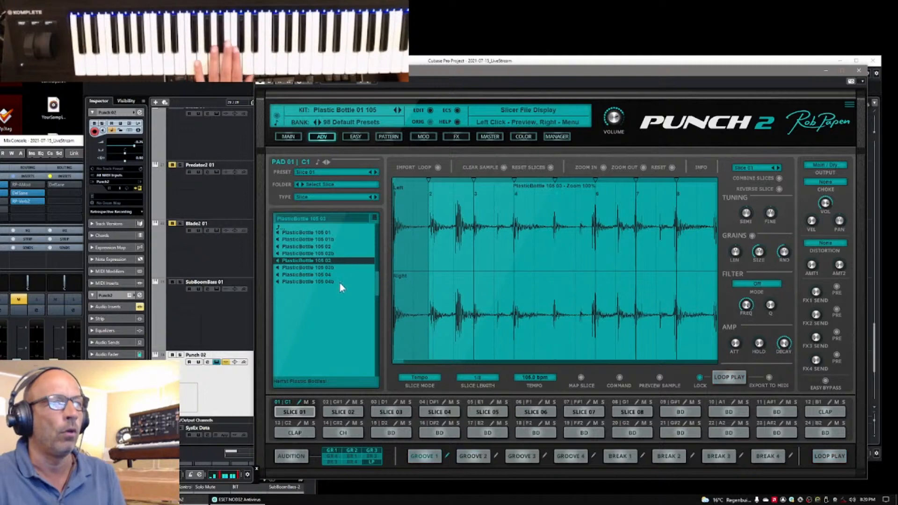
Load the loop PlasticBottle 105 04b, preview its synced playback, and restore the kit's original slice positions
left_click(305, 282)
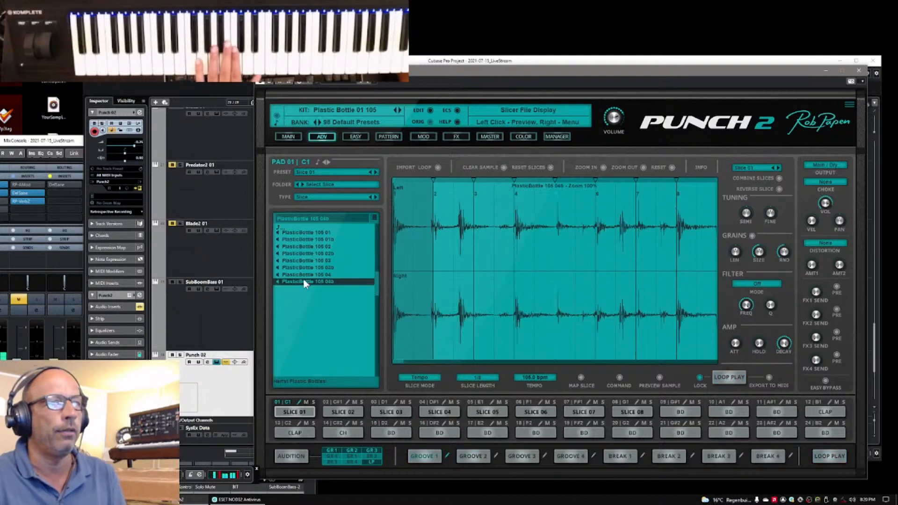
left_click(727, 379)
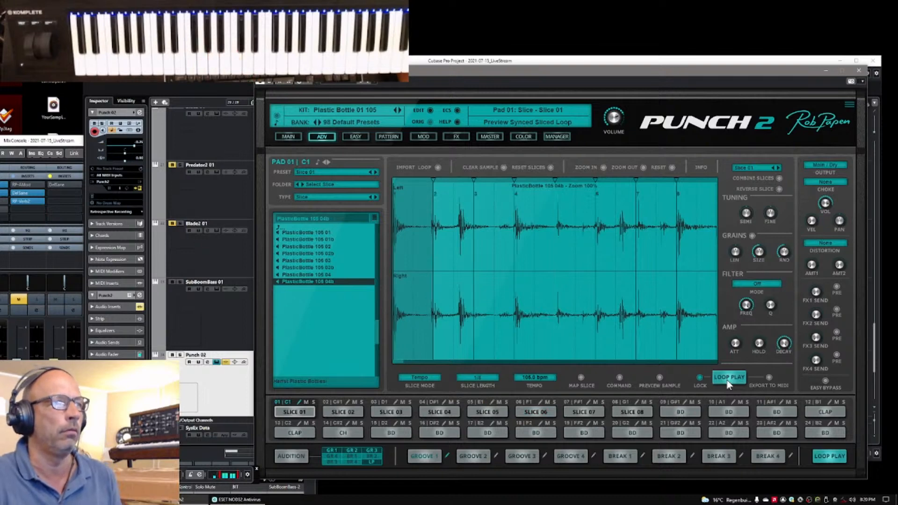
left_click(727, 380)
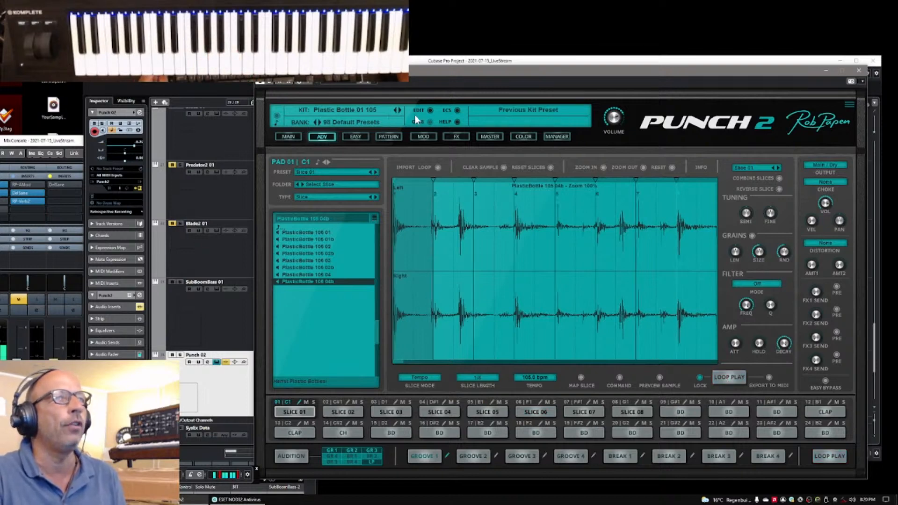
left_click(429, 120)
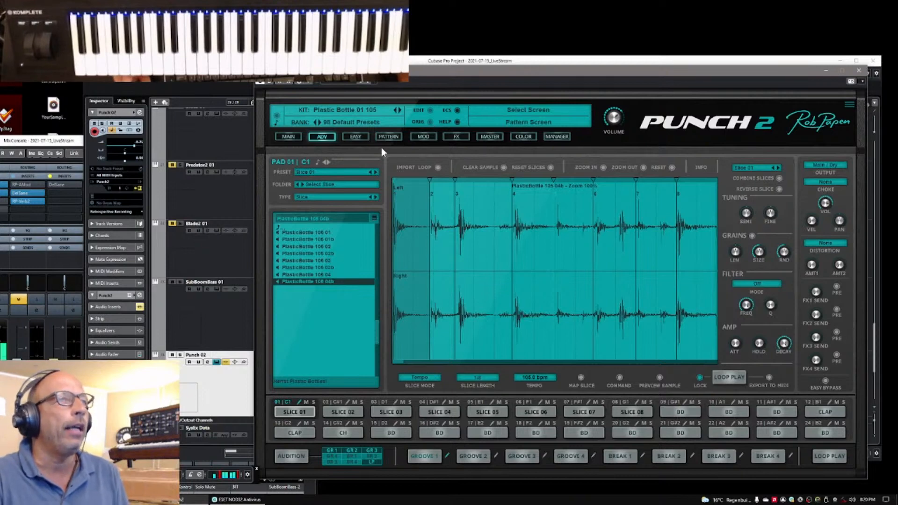
Switch to the kit Marching 01 96, load the loop Groove Marching 09 96, and preview its sliced playback
left_click(394, 107)
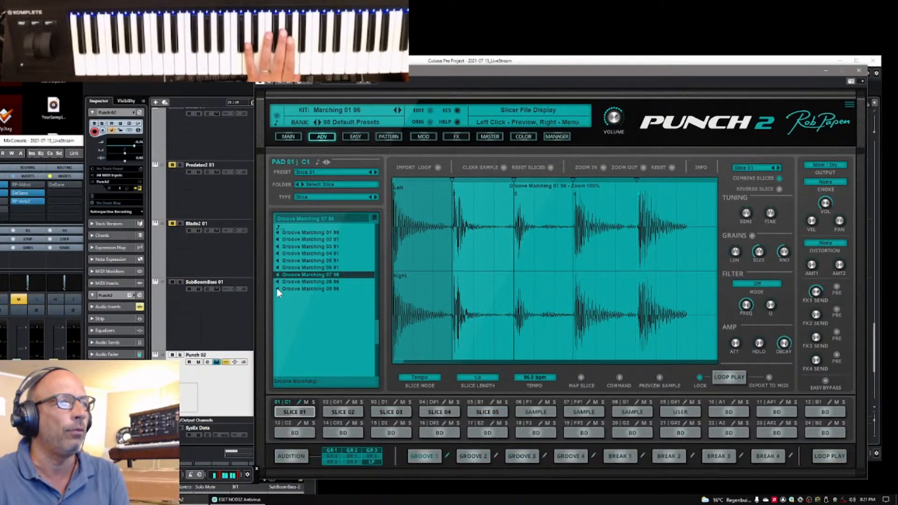
left_click(290, 290)
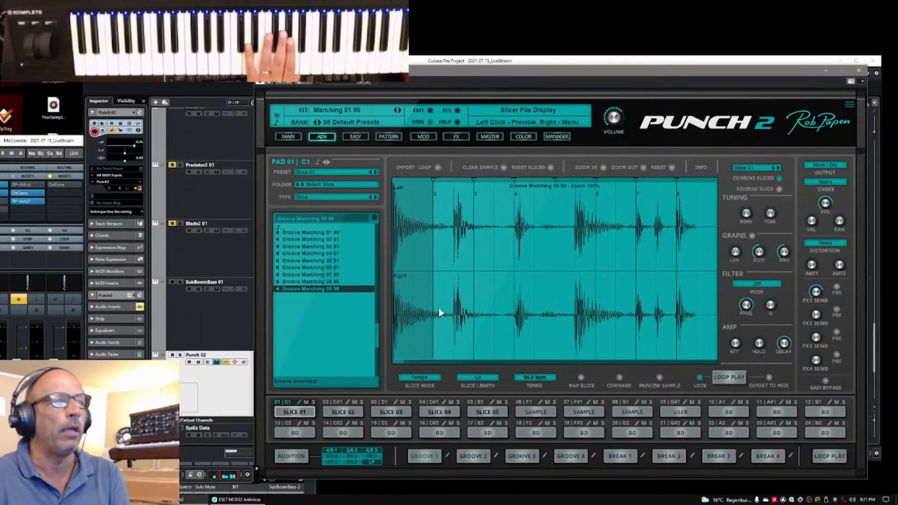
left_click(741, 380)
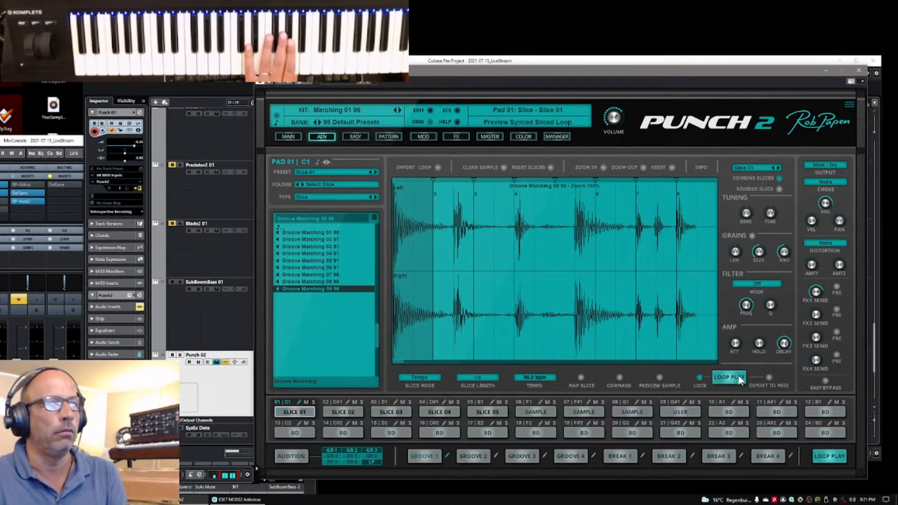
left_click(741, 380)
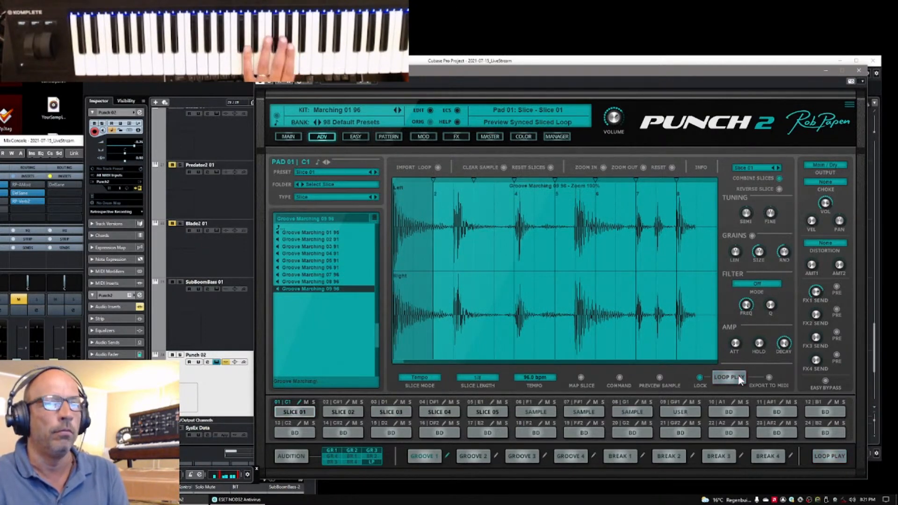
left_click(740, 380)
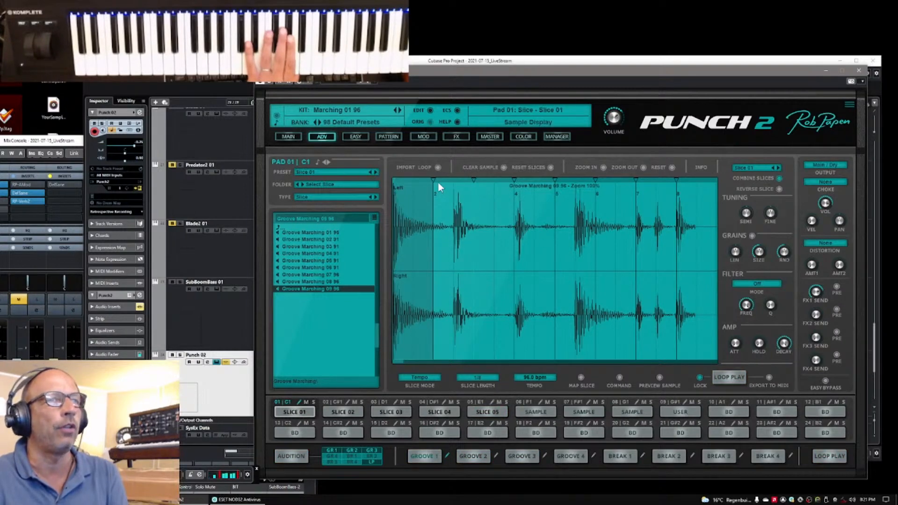
Move slice markers in Groove Marching 09 96 towards the drum hits, and restore the kit's original slicing
left_click_drag(434, 179, 456, 185)
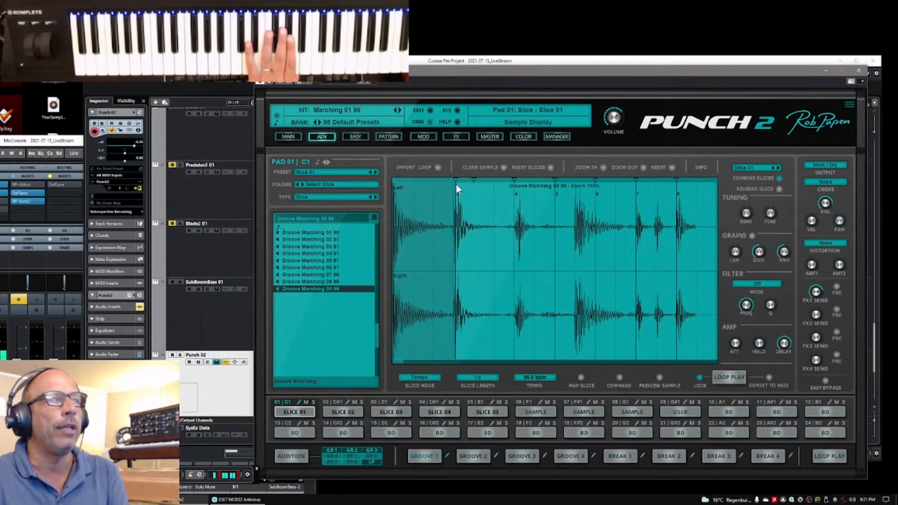
left_click_drag(514, 180, 573, 181)
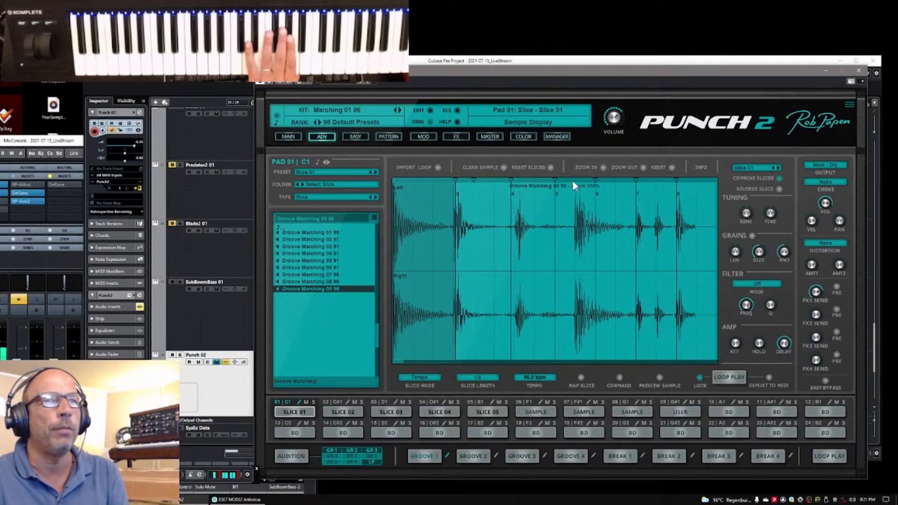
left_click(430, 120)
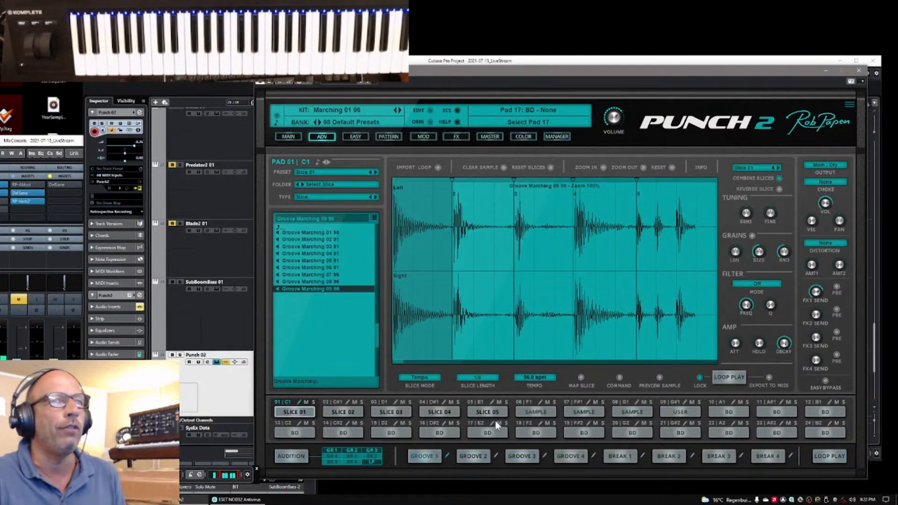
Show the FX screen and compare the pad effect sends with Punch 1 FX Mode by switching it on and off
left_click(454, 136)
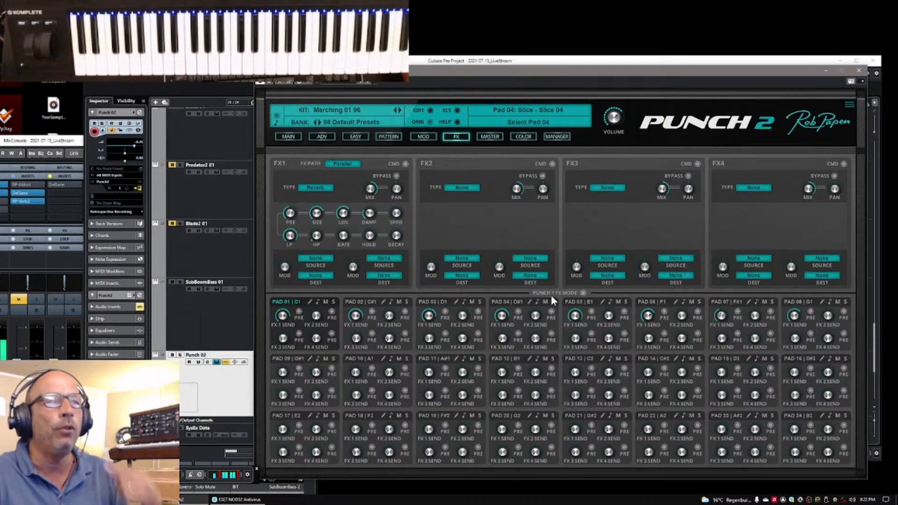
left_click(584, 293)
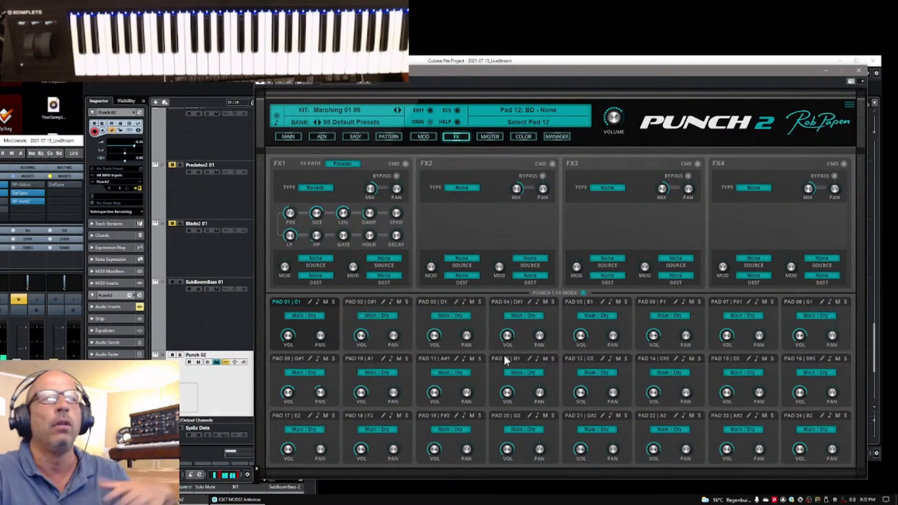
left_click(583, 293)
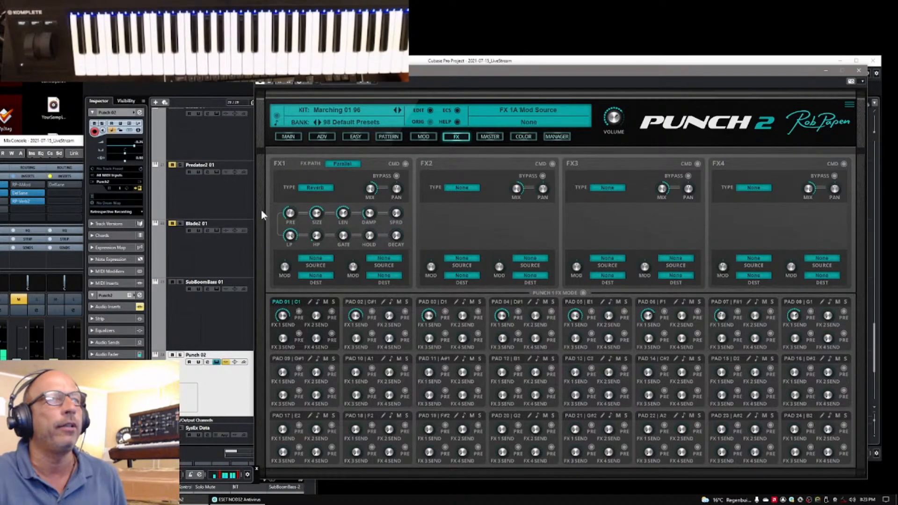
Open the Drum Preset Manager and assign the preset Slice 03 to pad 01 after trying Slice 02
left_click(556, 139)
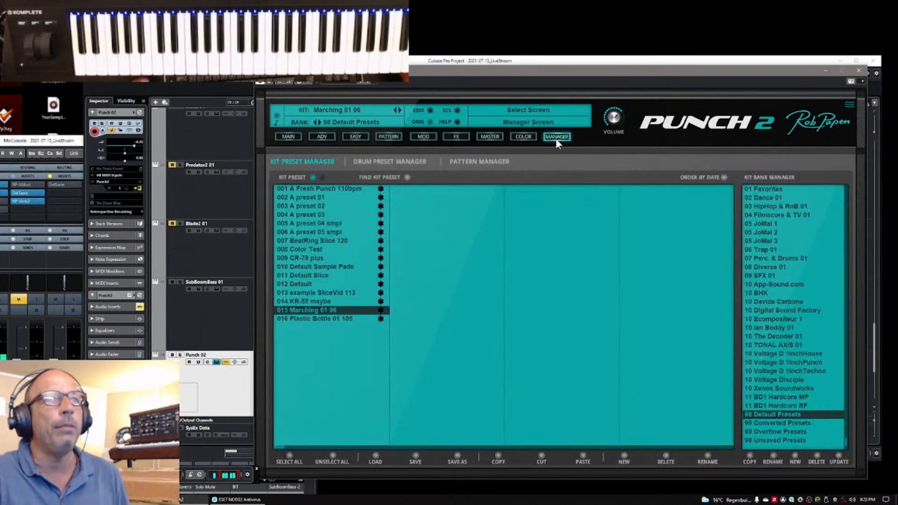
left_click(379, 162)
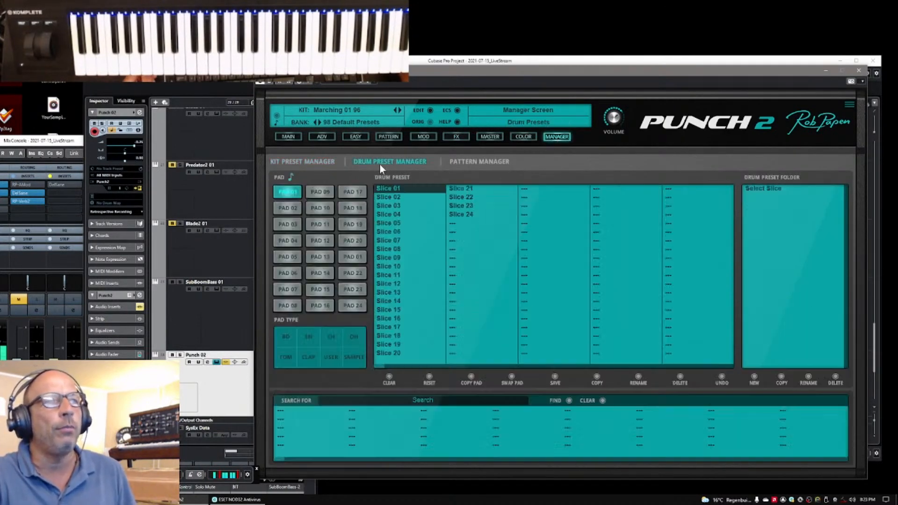
left_click(383, 197)
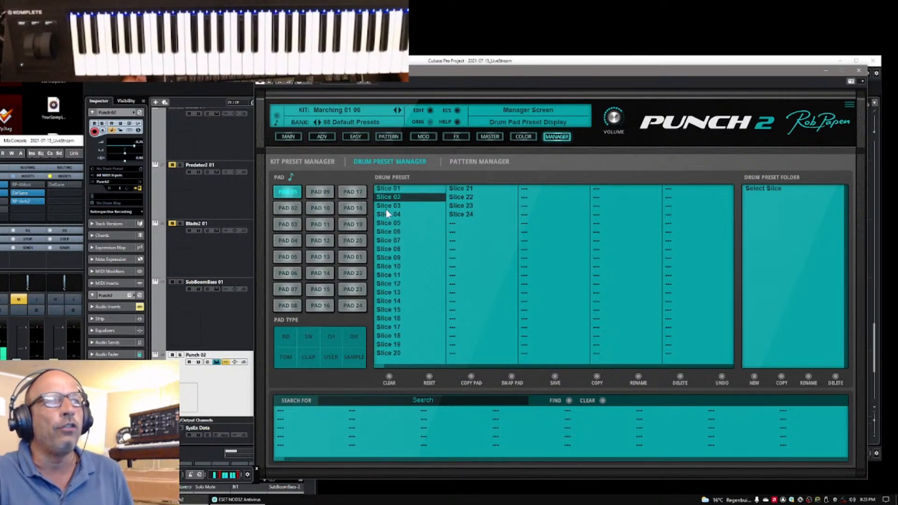
left_click(386, 207)
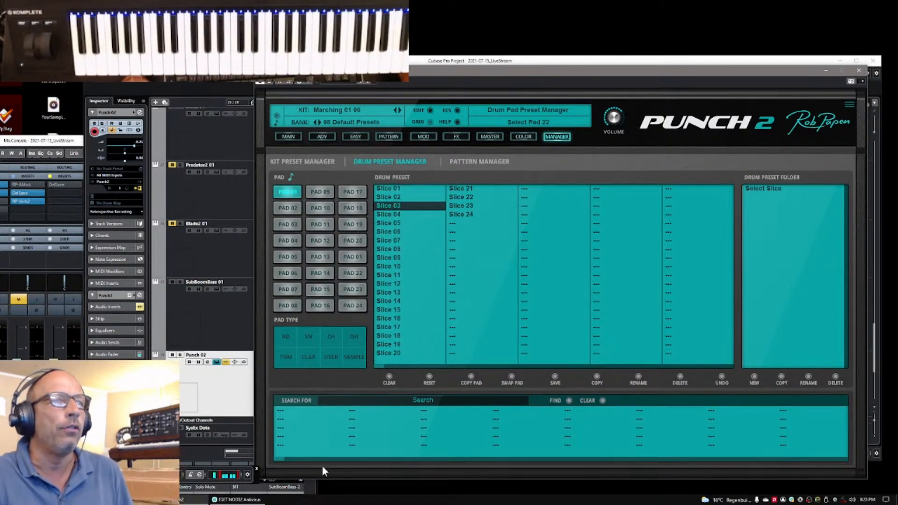
Select pad 24 and audition several bass drum presets from the 01 Dance 01 folder, ending on Electro 02
left_click(349, 309)
left_click(388, 197)
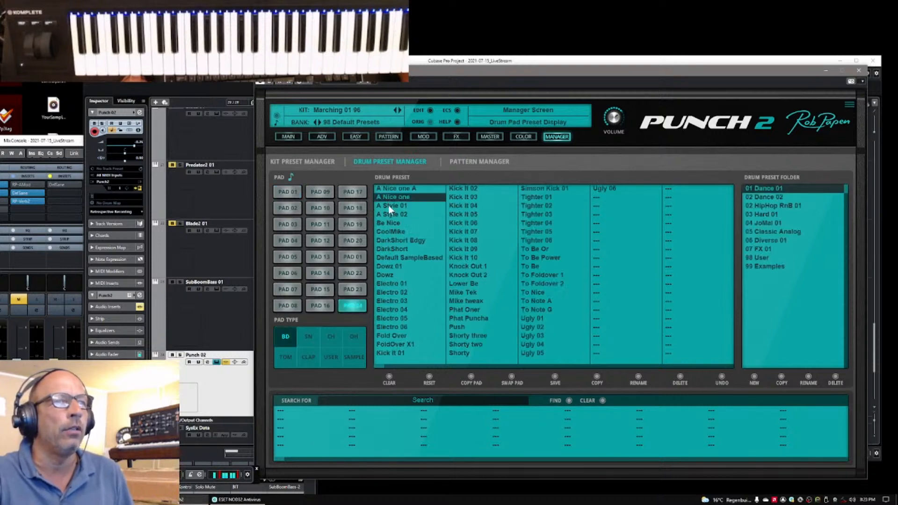
left_click(388, 215)
left_click(526, 206)
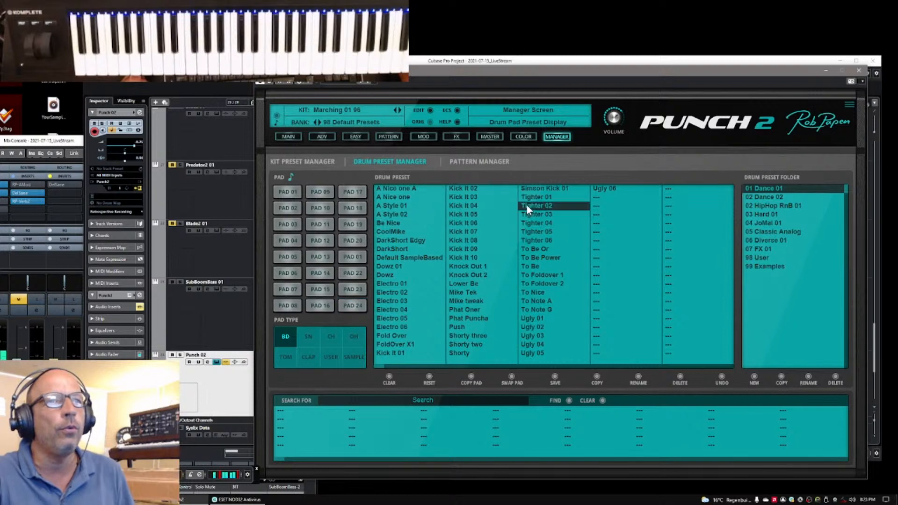
left_click(459, 249)
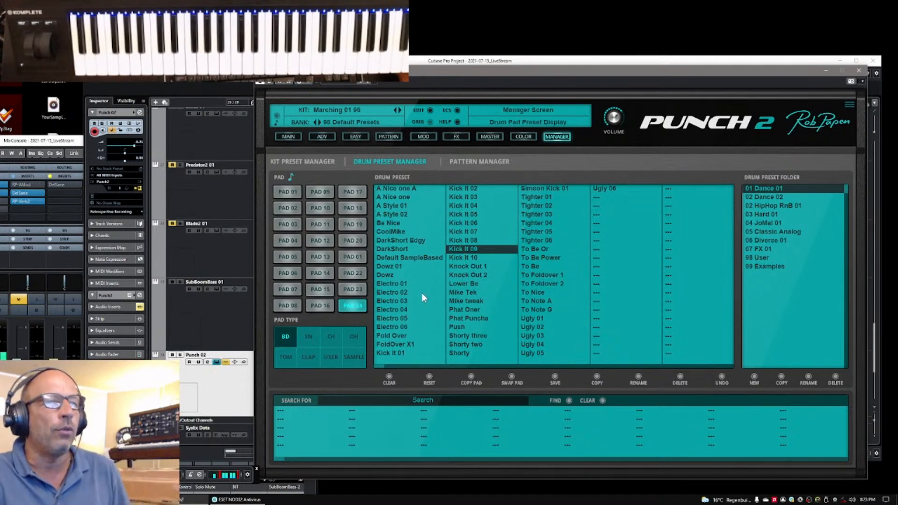
left_click(464, 290)
left_click(382, 292)
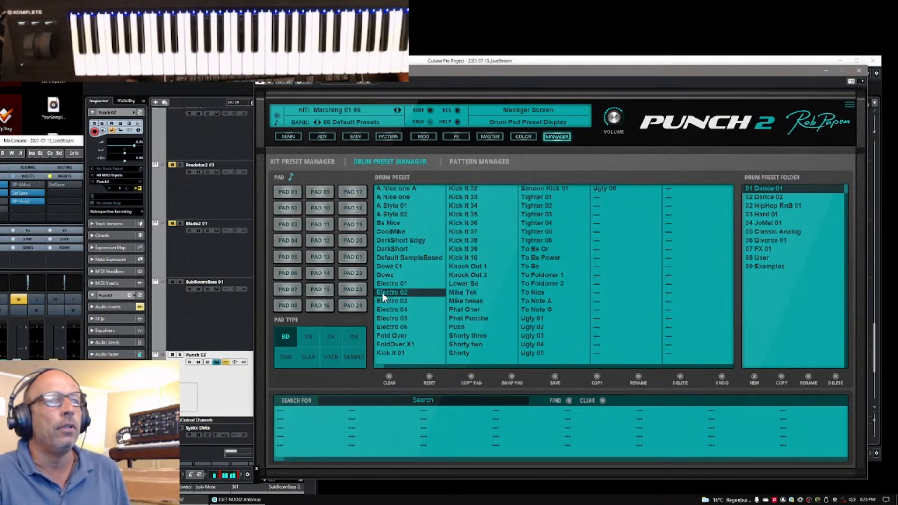
Audition the 05 Classic Analog bass drum presets on pad 24, from Classic 1 clean through Classic 3 dist 2
left_click(766, 233)
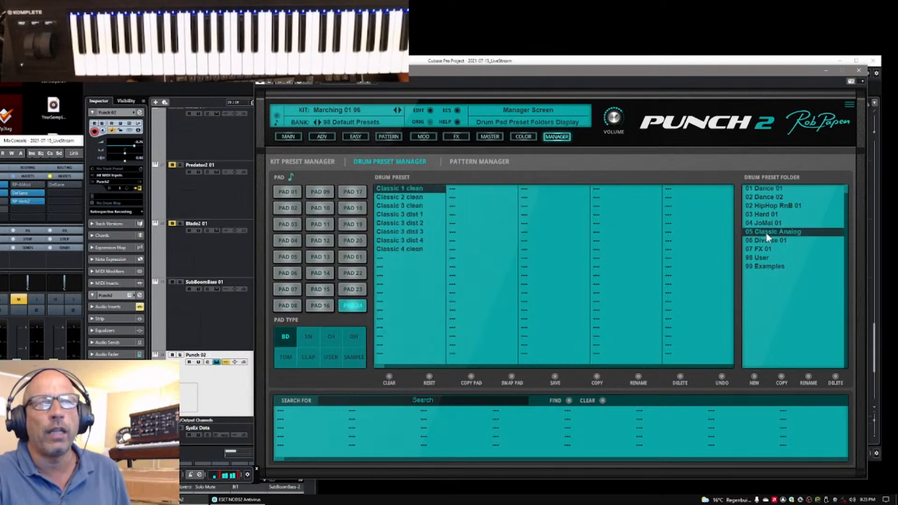
left_click(393, 191)
left_click(393, 196)
left_click(395, 206)
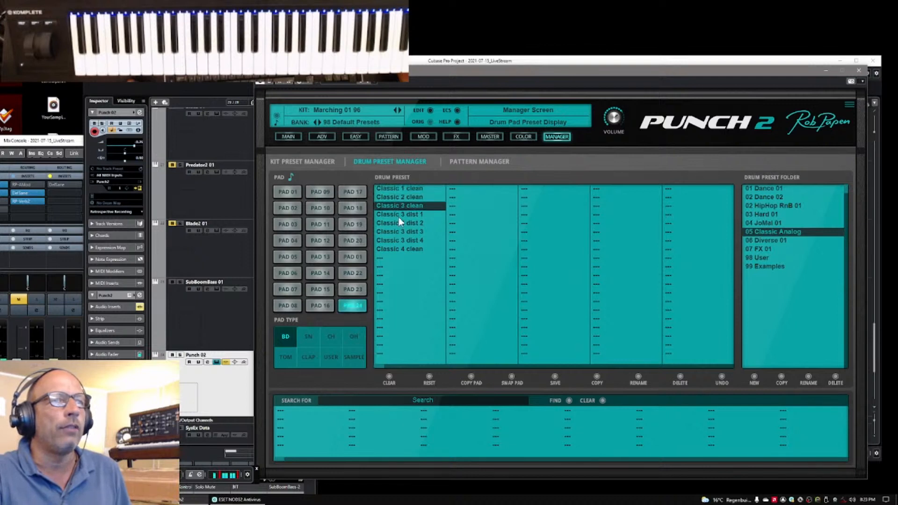
left_click(398, 217)
left_click(400, 224)
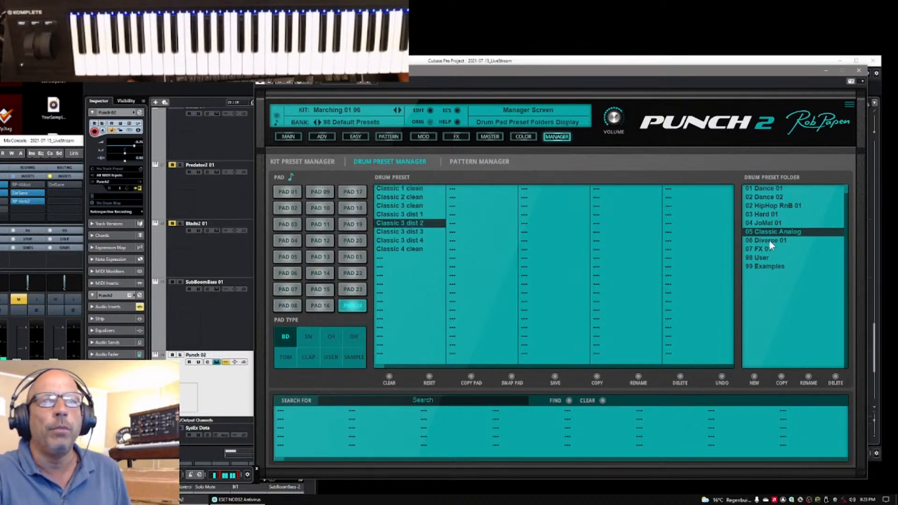
Try bass drum presets from the 06 Diverse 01 folder on pad 24 and settle on Punch19 edit 2
left_click(766, 239)
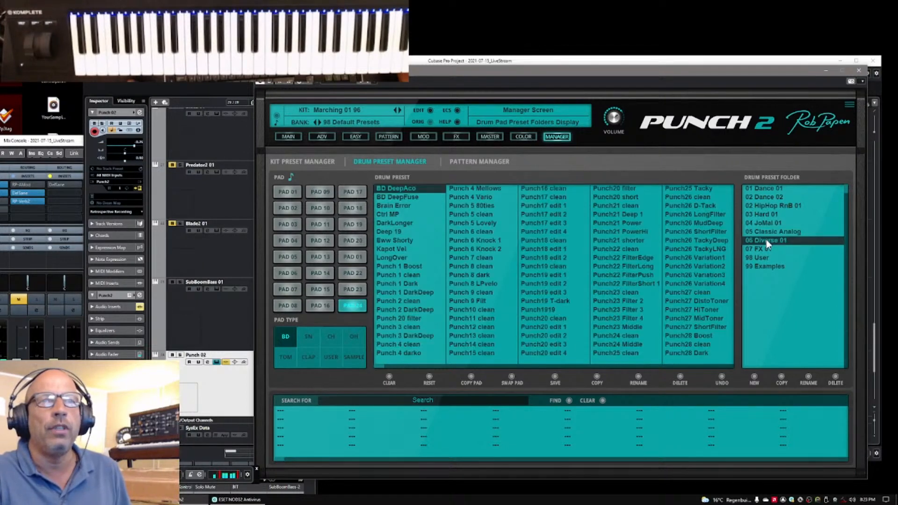
left_click(388, 221)
left_click(457, 234)
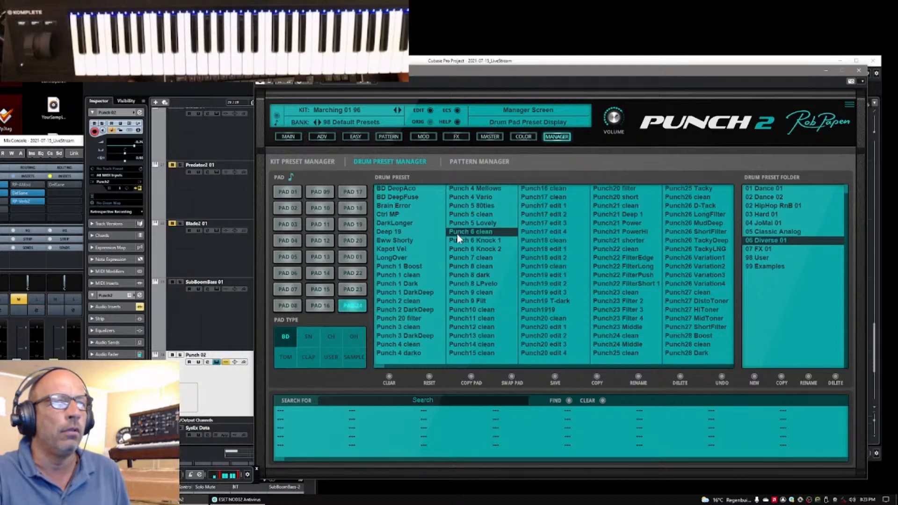
left_click(540, 231)
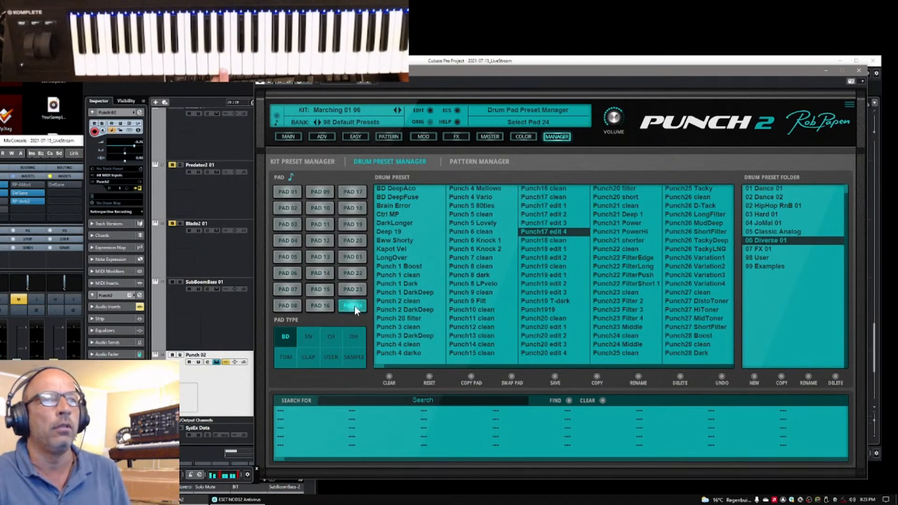
left_click(542, 283)
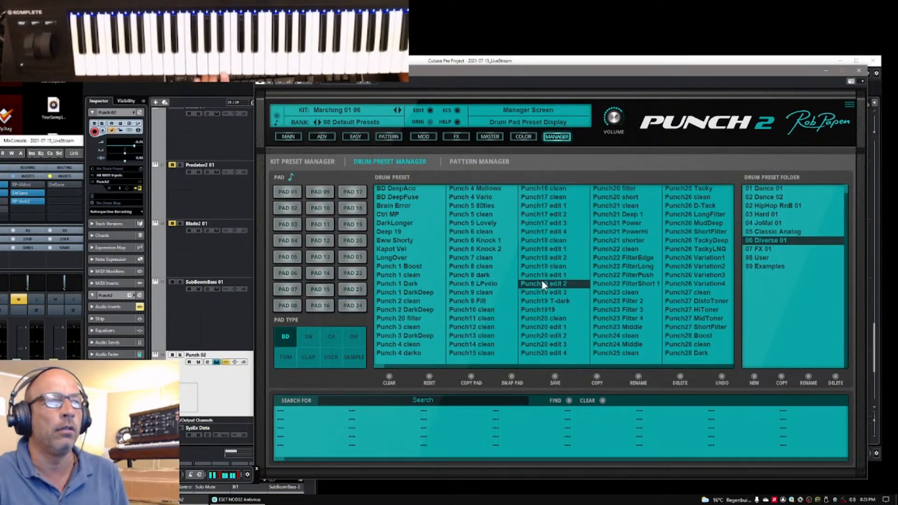
Return to the main pad overview and change pad 24's drum type from BD to SN
left_click(291, 138)
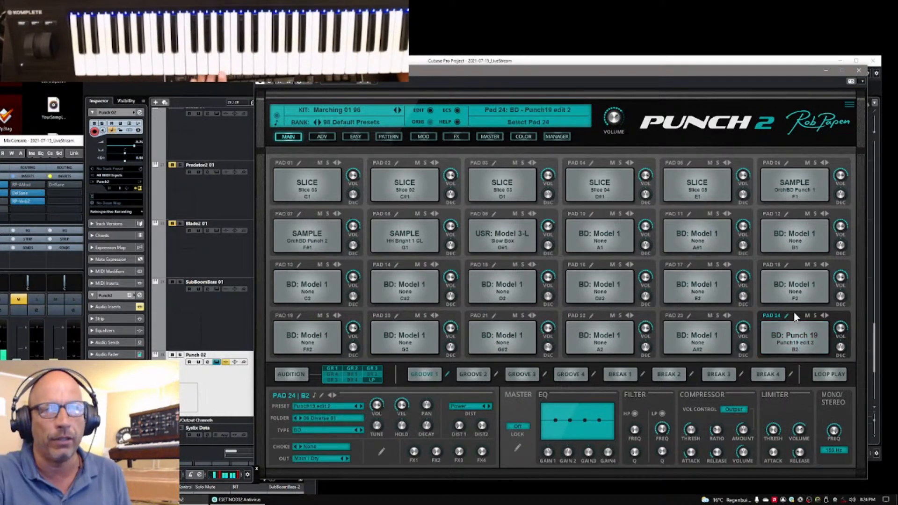
left_click(293, 432)
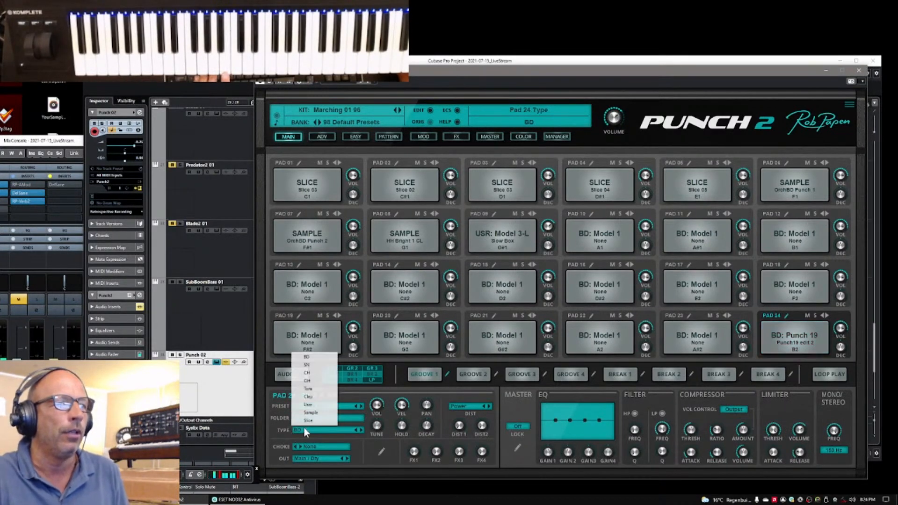
left_click(311, 365)
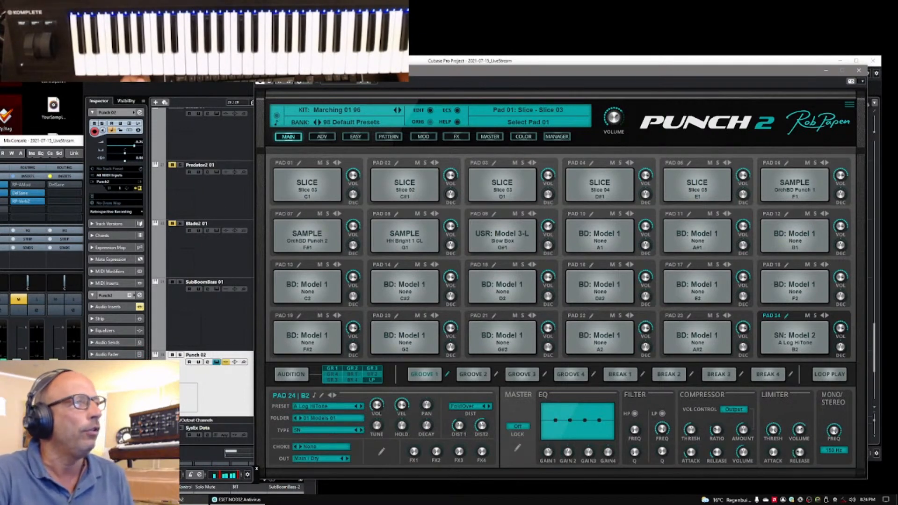
Minimize the MixConsole and the Cubase project window, and move the Punch 2 window slightly up and to the right
left_click(1, 143)
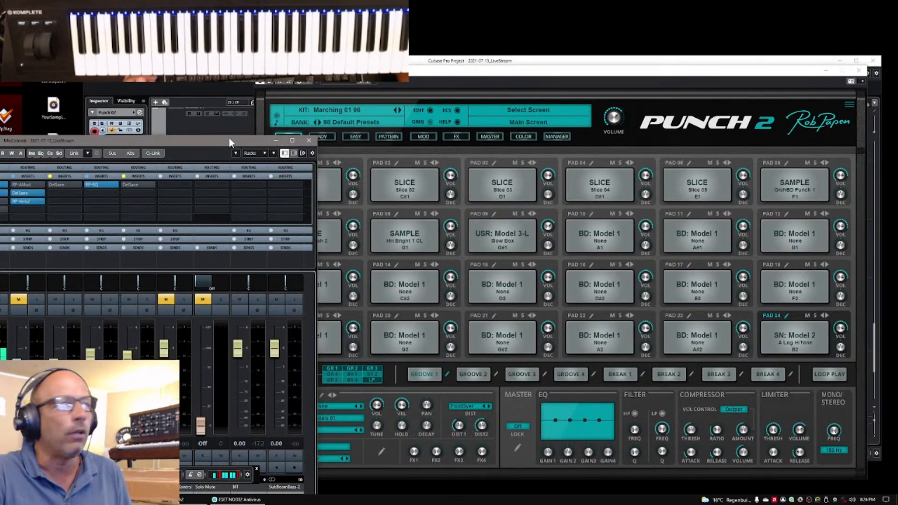
left_click_drag(229, 141, 88, 157)
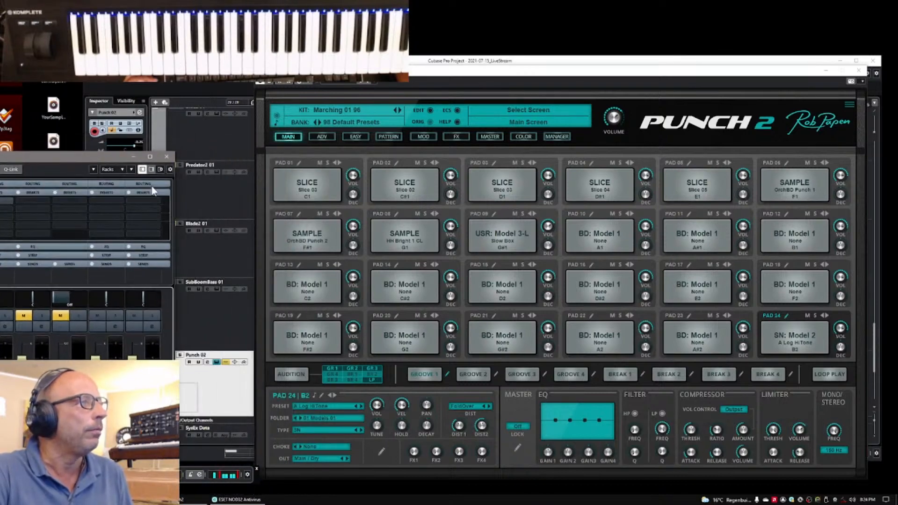
left_click(132, 157)
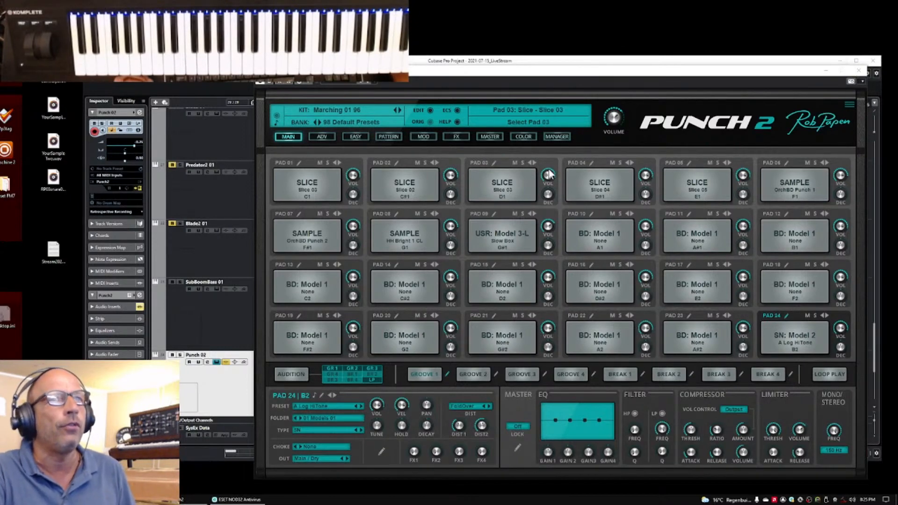
left_click(840, 64)
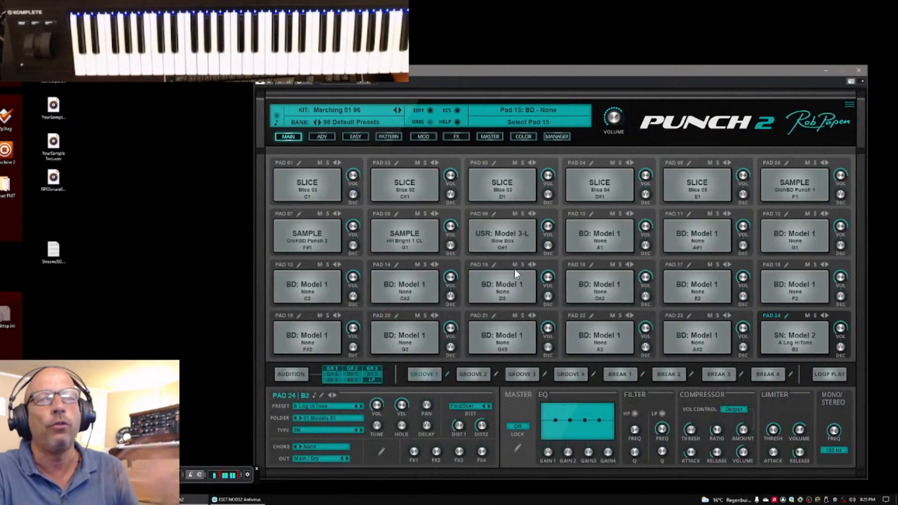
left_click_drag(719, 69, 729, 55)
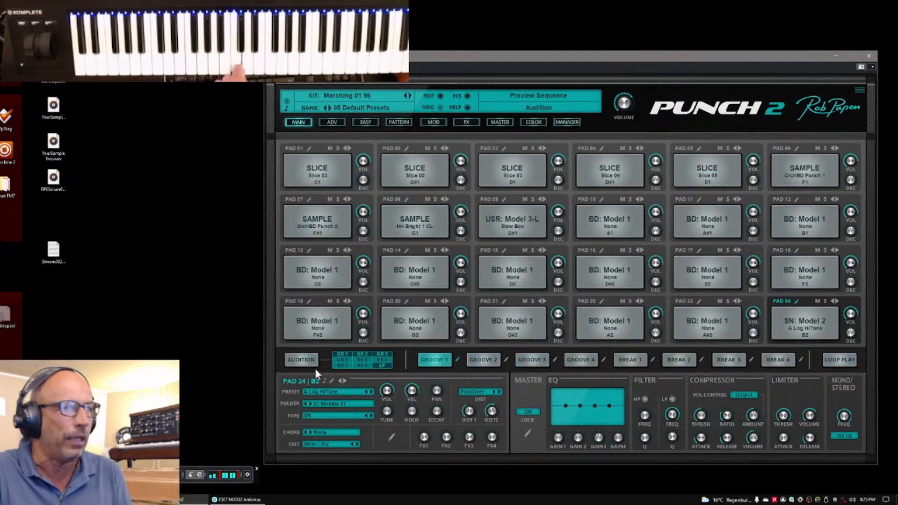
Select pad 07 and advance its sample preset within 01 BassDrum 01 through OrchBD Punch 4 to Score BD 01
left_click(309, 199)
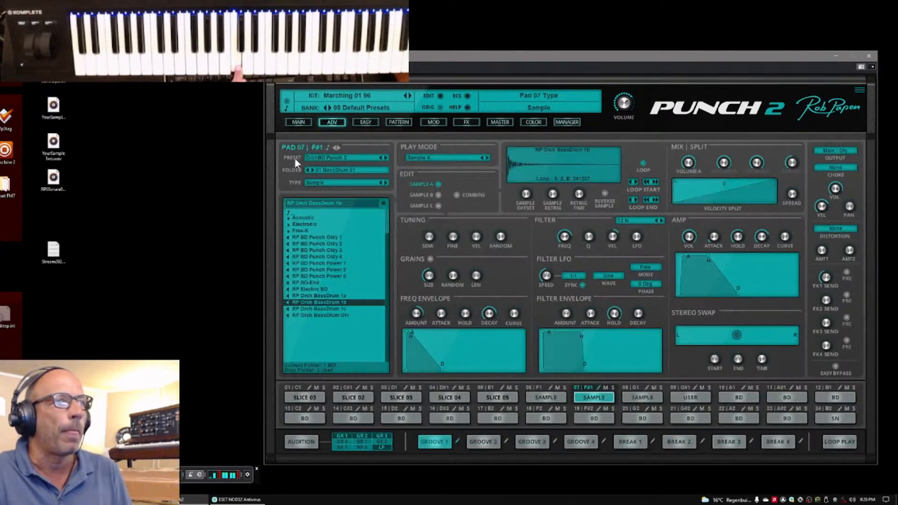
left_click(300, 123)
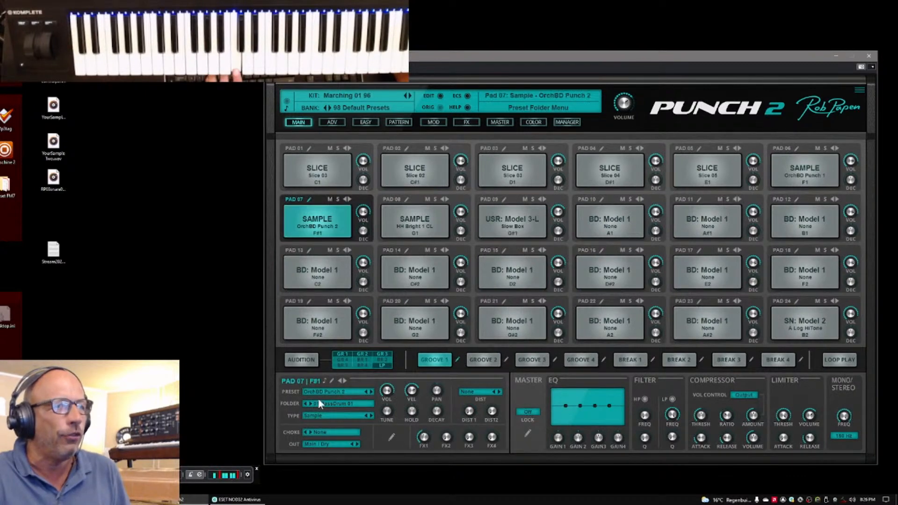
left_click(372, 391)
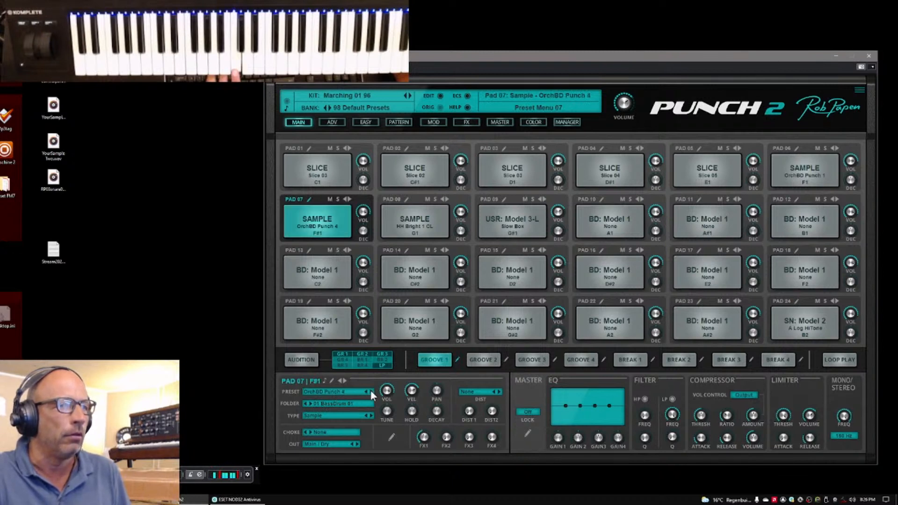
left_click(371, 391)
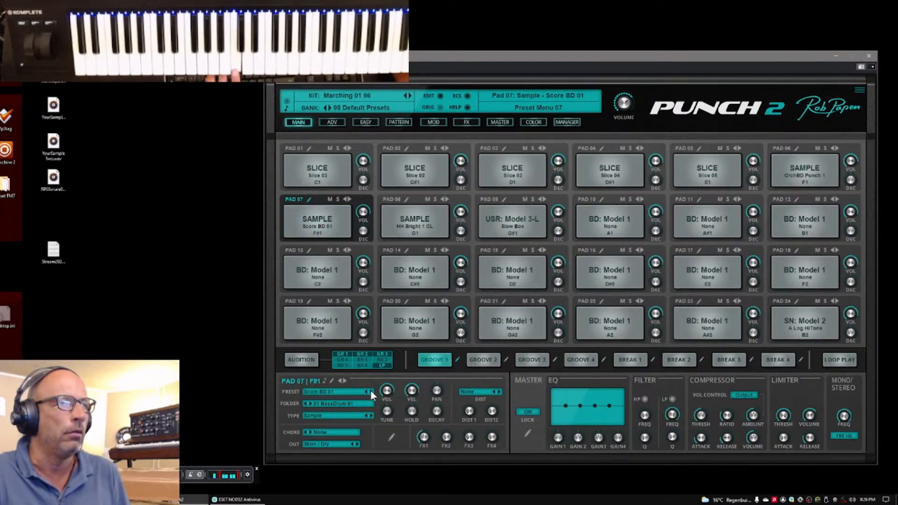
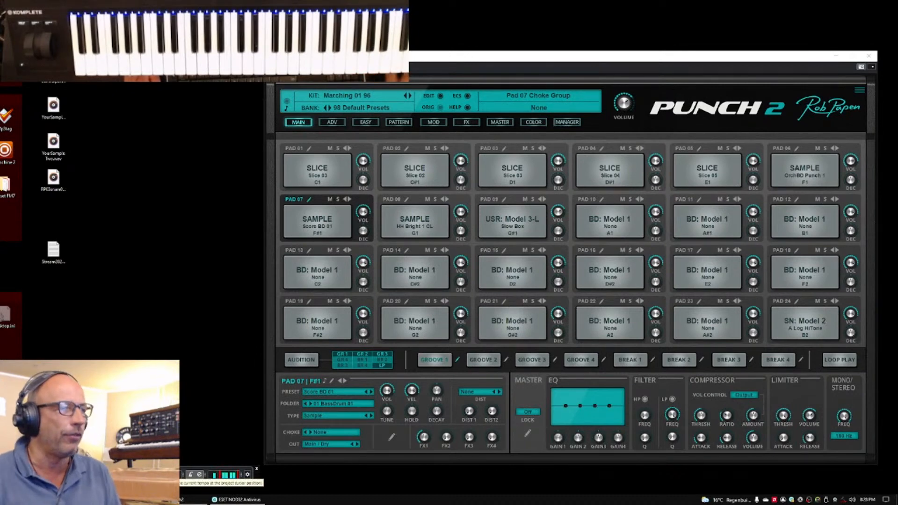
Close the Punch 2 window, bring up the Cubase project, and select the Predator2 01 track above Blade2 01
left_click(870, 57)
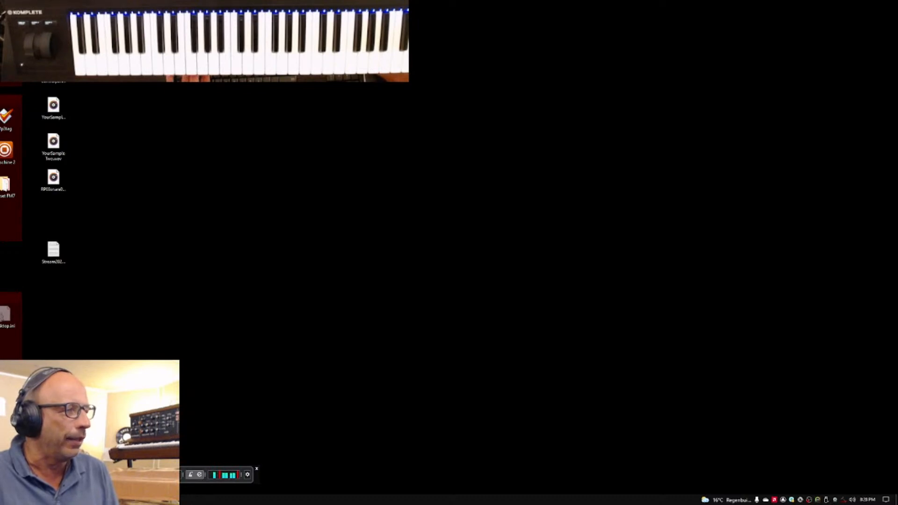
key("alt+Tab")
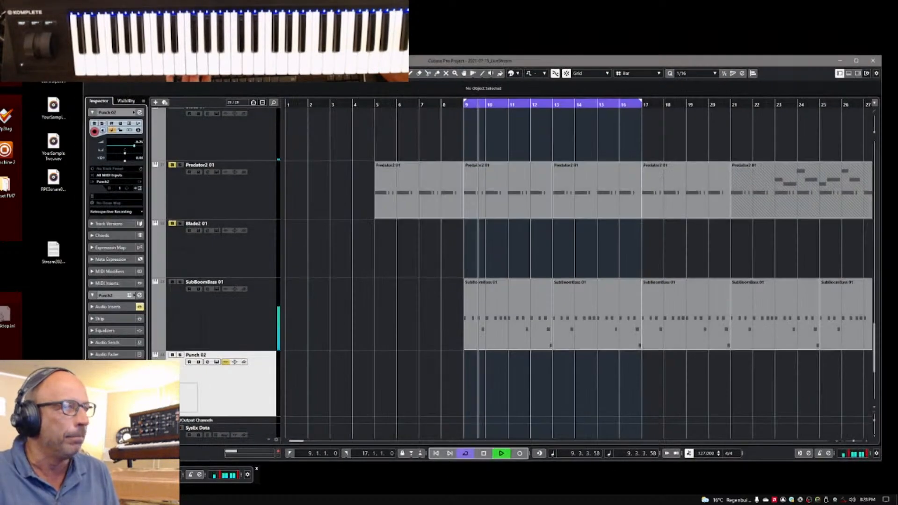
left_click(240, 196)
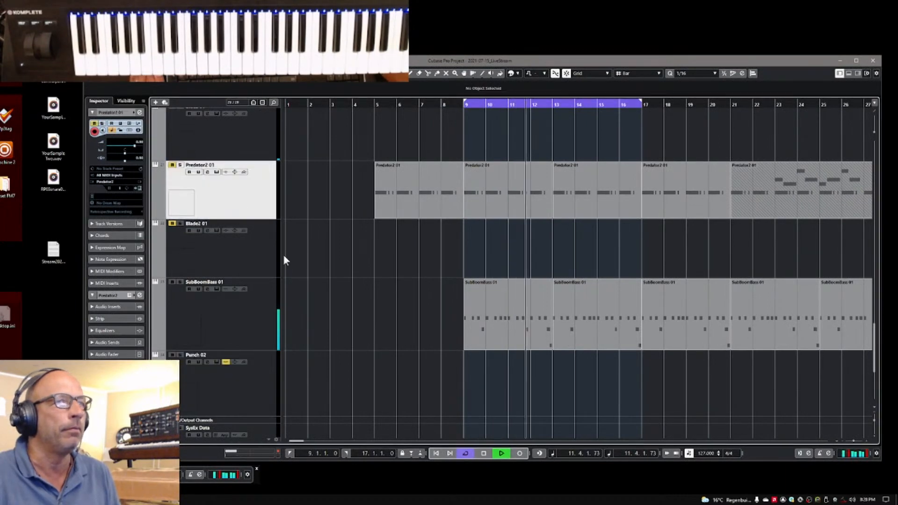
Briefly solo the Predator2 01 track directly above Komplete Kontrol 01 to audition it, and remove the solo again
scroll(245, 275, "up", 5)
scroll(246, 269, "up", 3)
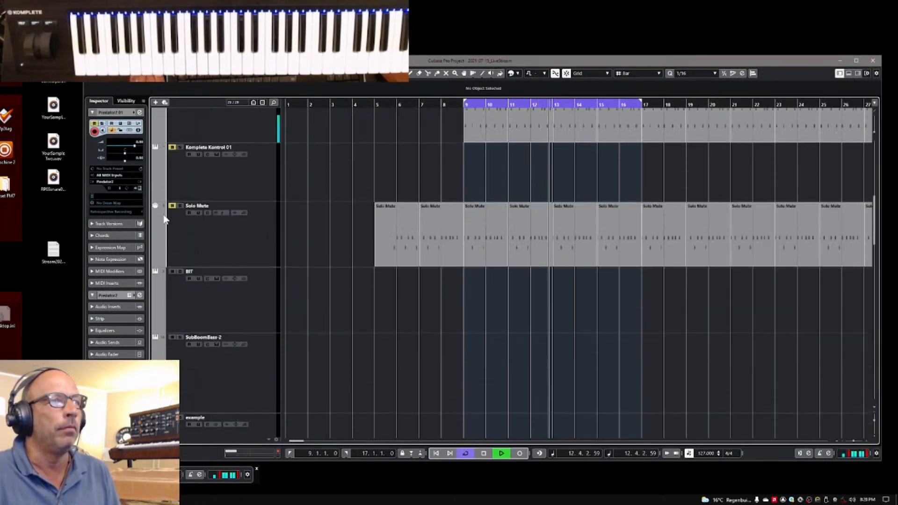
scroll(218, 224, "up", 5)
scroll(218, 224, "up", 5)
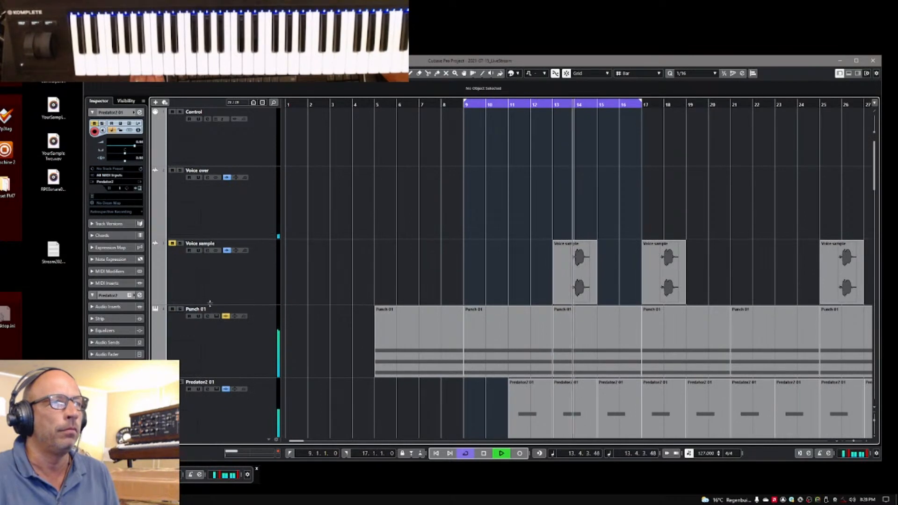
scroll(223, 302, "down", 4)
scroll(222, 302, "down", 2)
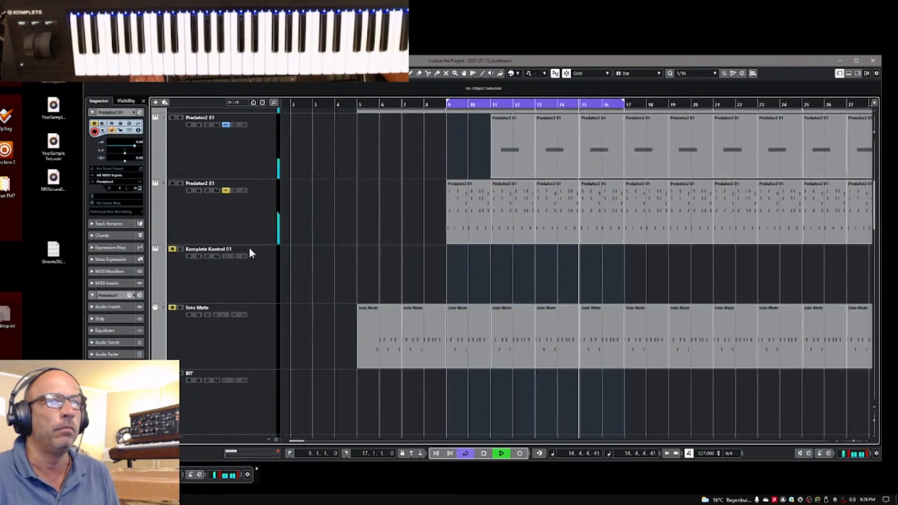
left_click(180, 183)
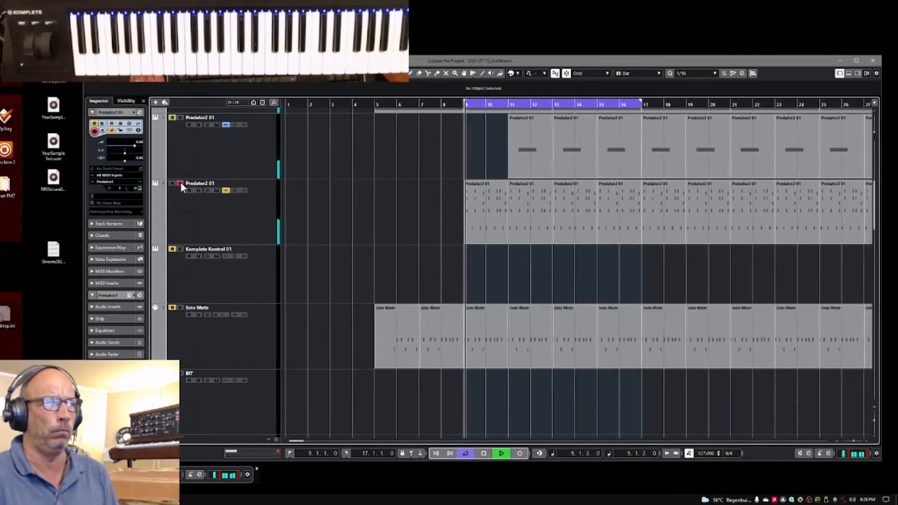
left_click(181, 184)
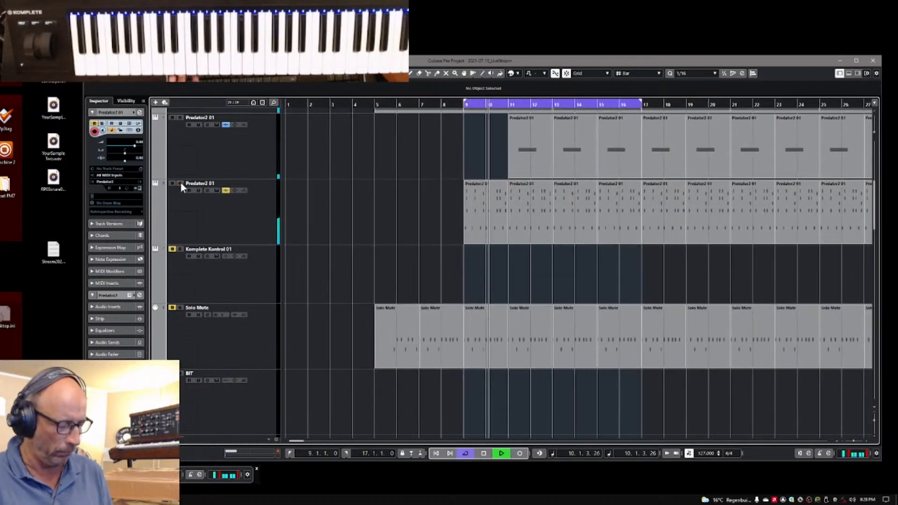
Open the Predator 2 instrument of the selected track, move its window slightly up, and stop playback
left_click(138, 188)
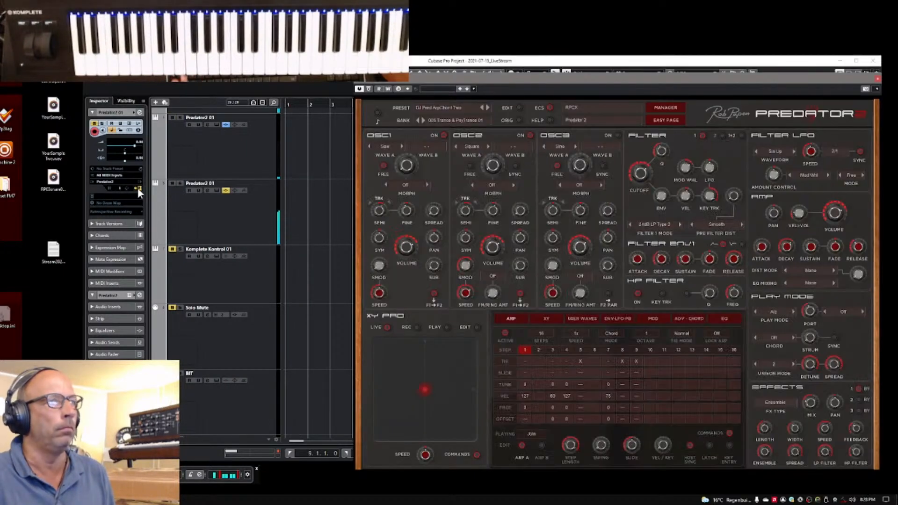
left_click_drag(731, 72, 720, 49)
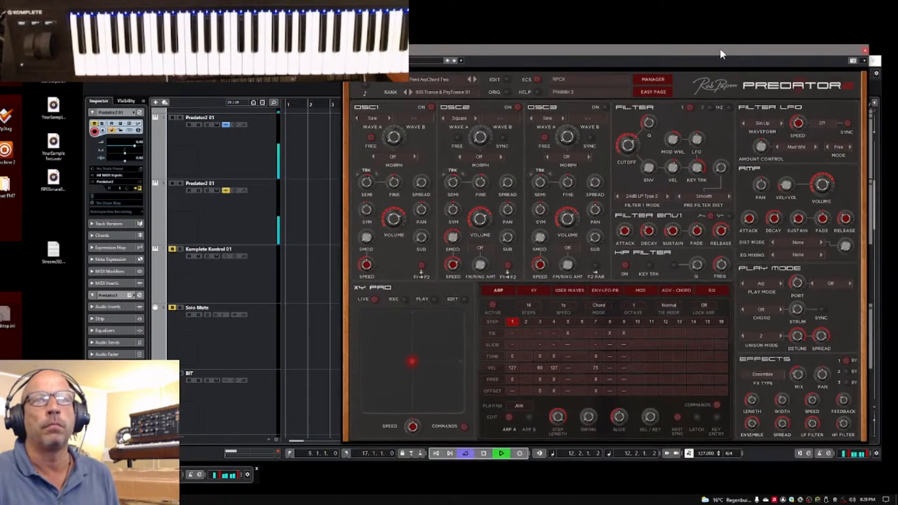
key("space")
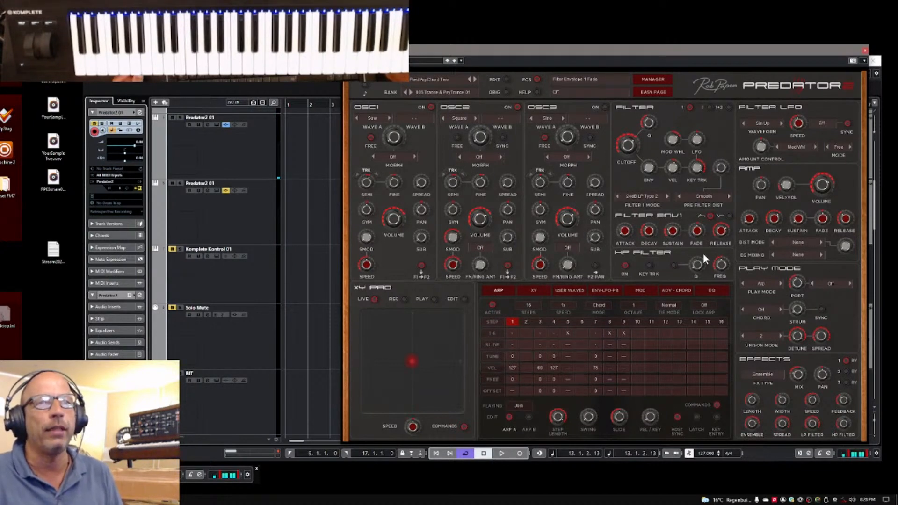
Compare the Filter 1 and Filter 2 settings by switching between the two filter views
left_click(708, 106)
left_click(690, 107)
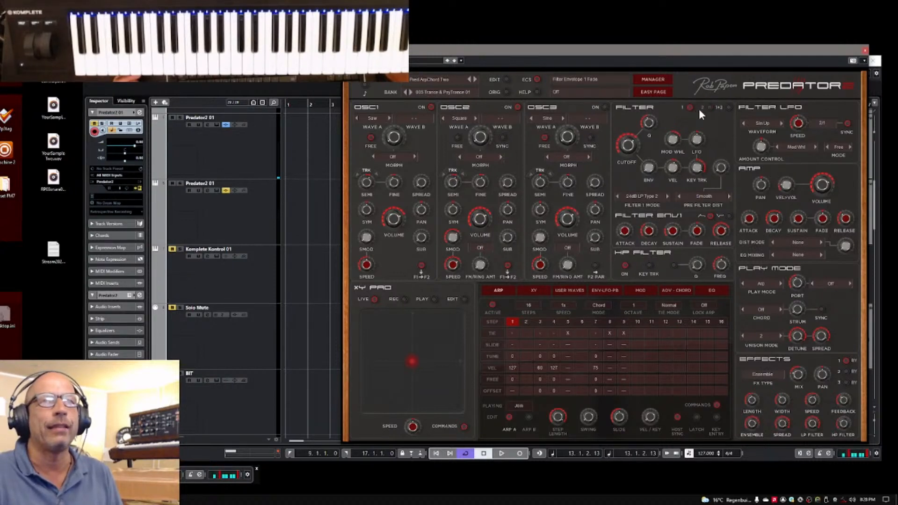
left_click(708, 108)
left_click(689, 108)
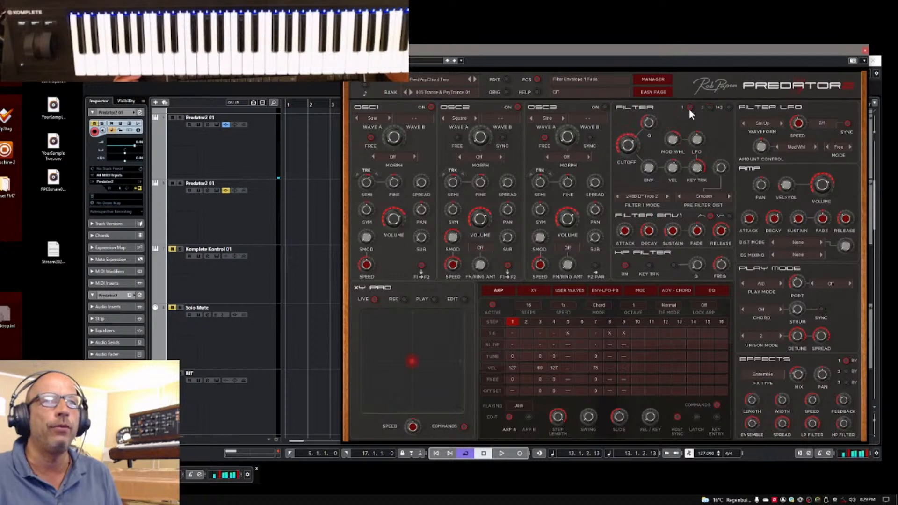
left_click(709, 107)
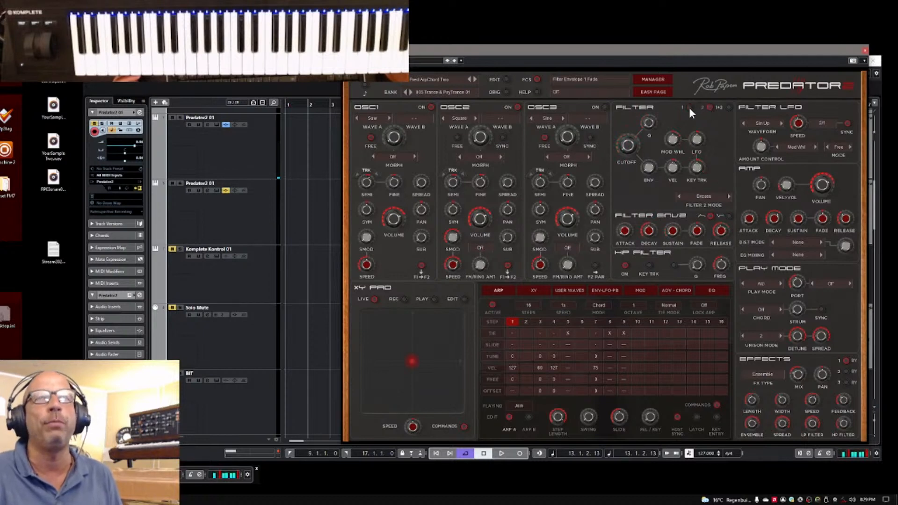
left_click(689, 108)
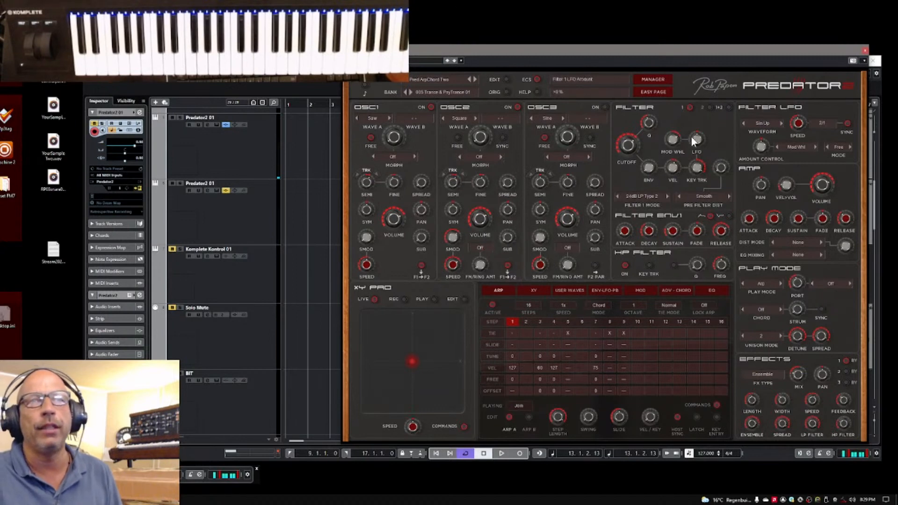
Try Split 1 as the Filter 2 mode with its cutoff raised to about 355 Hz, and switch the mode to 24dB HP Type 1
left_click(708, 107)
left_click(705, 195)
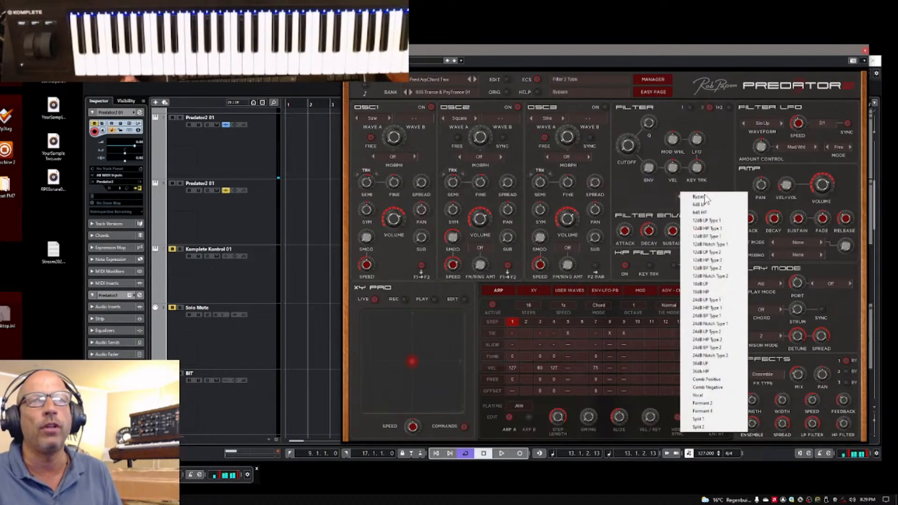
left_click(707, 418)
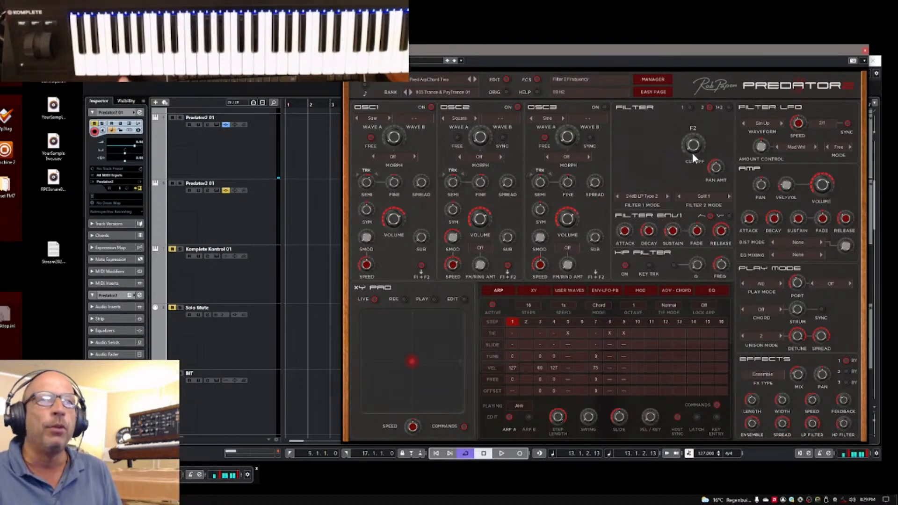
mouse_move(699, 133)
left_mouse_down()
mouse_move(701, 111)
mouse_move(701, 120)
left_mouse_up()
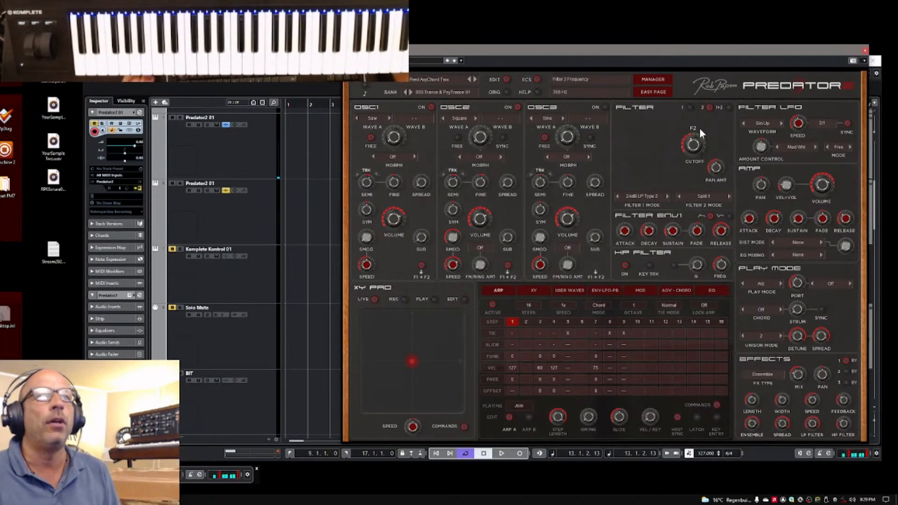
left_click(704, 198)
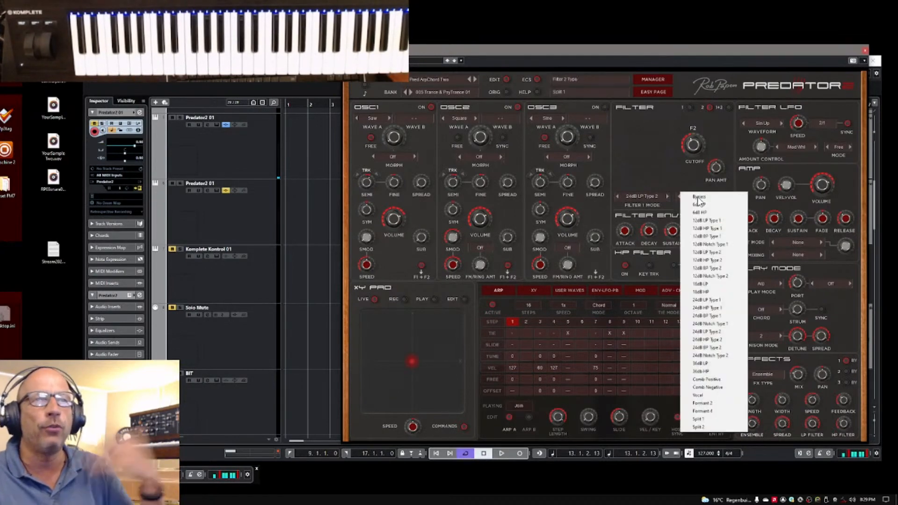
left_click(703, 308)
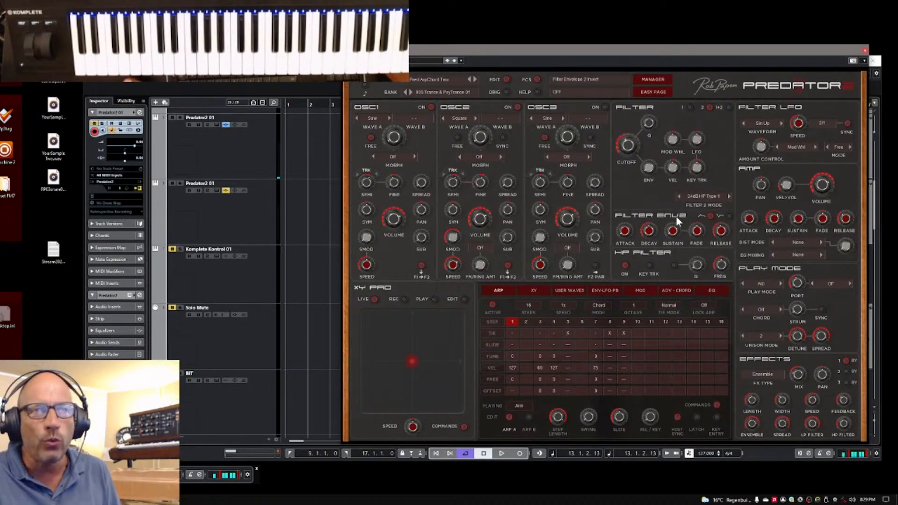
Return to the Filter 1 settings and look over the envelope and LFO page before going back to the arpeggiator page
left_click(690, 106)
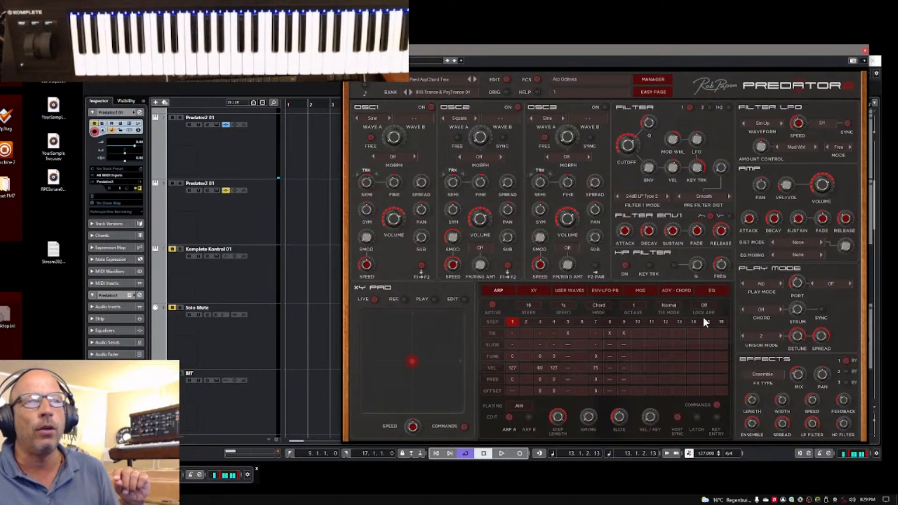
left_click(605, 290)
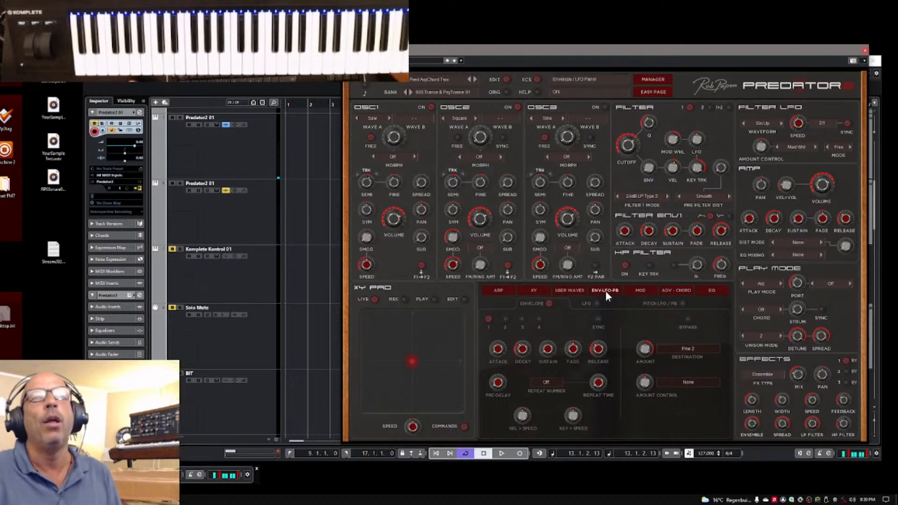
left_click(498, 290)
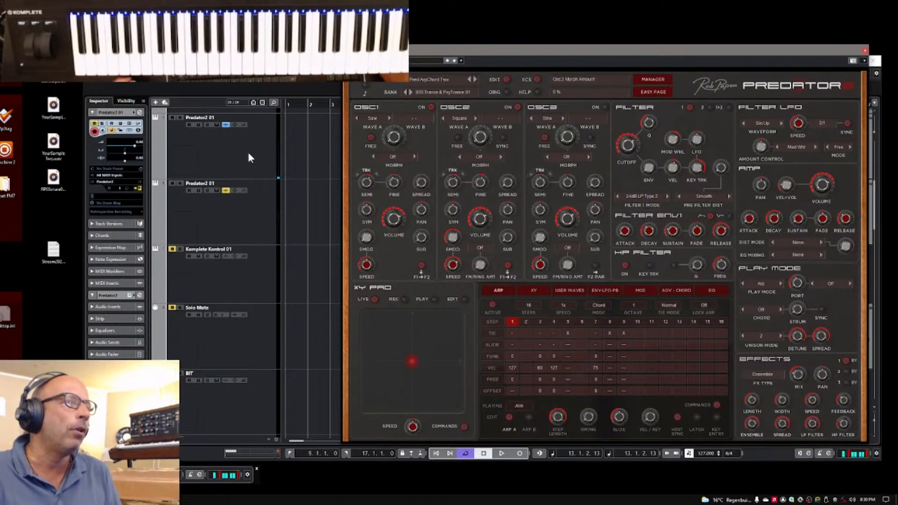
Select the Blue2 01 track, open its Blue II instrument, and move the window up to reveal its lower section
scroll(248, 279, "down", 5)
scroll(248, 279, "down", 5)
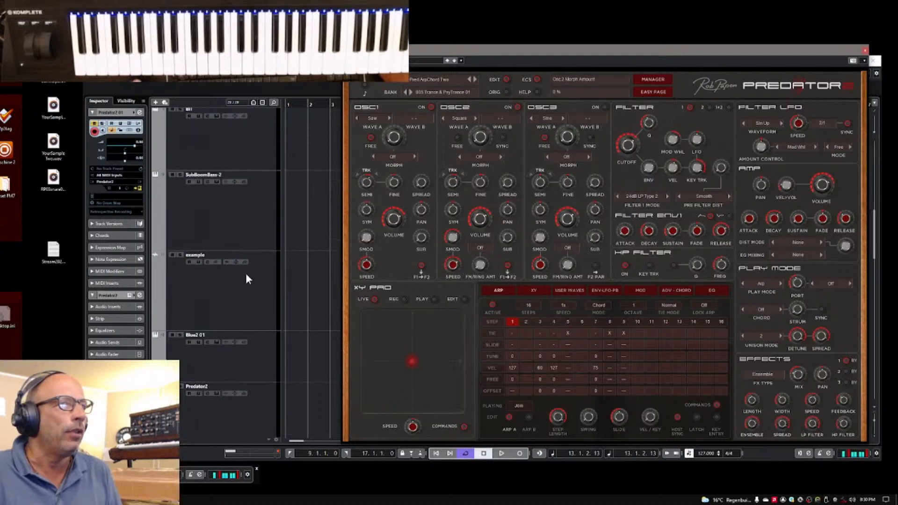
scroll(248, 280, "up", 5)
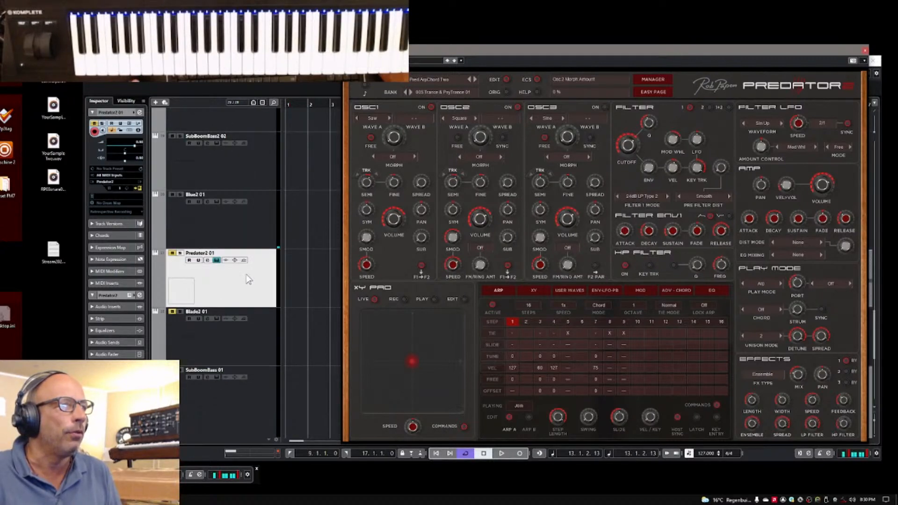
left_click(194, 206)
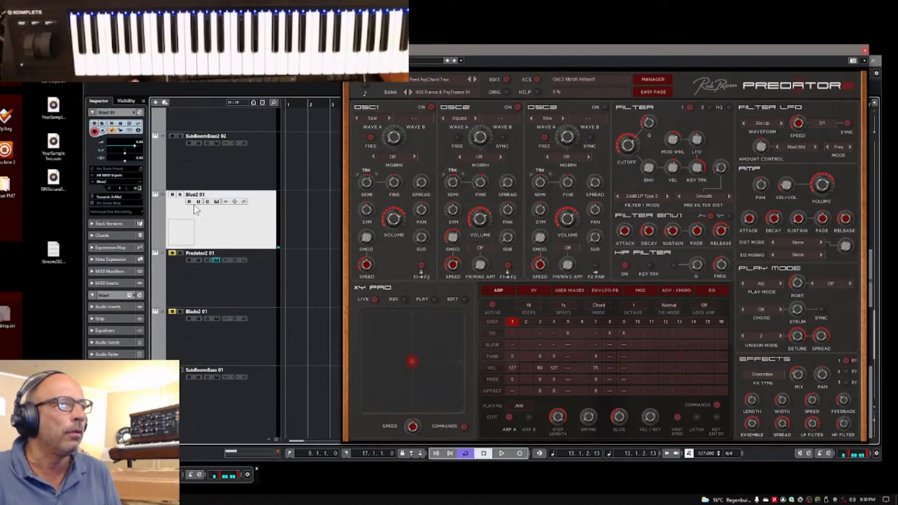
left_click(138, 188)
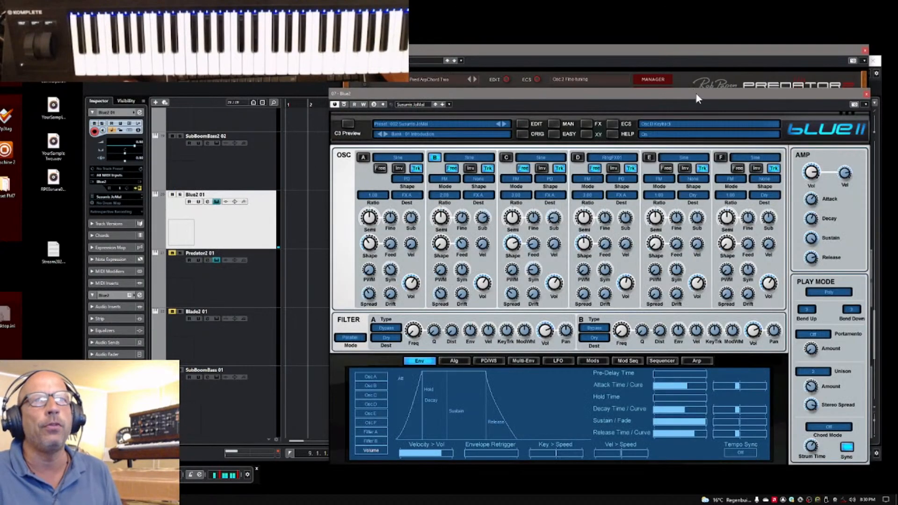
left_click_drag(697, 98, 698, 25)
Apply the 8 Sections preset to Multi-Env A and raise its first, third and fourth inner envelope points
left_click(526, 288)
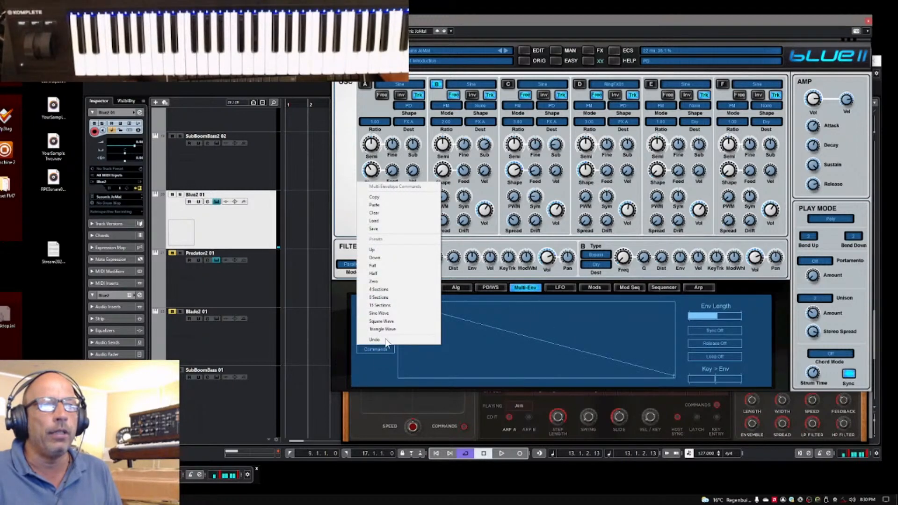
left_click(410, 298)
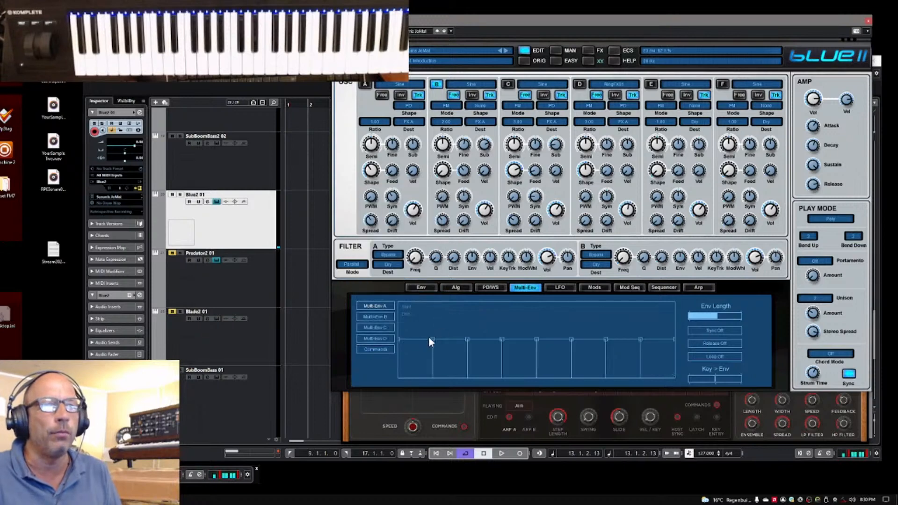
left_click_drag(431, 339, 442, 327)
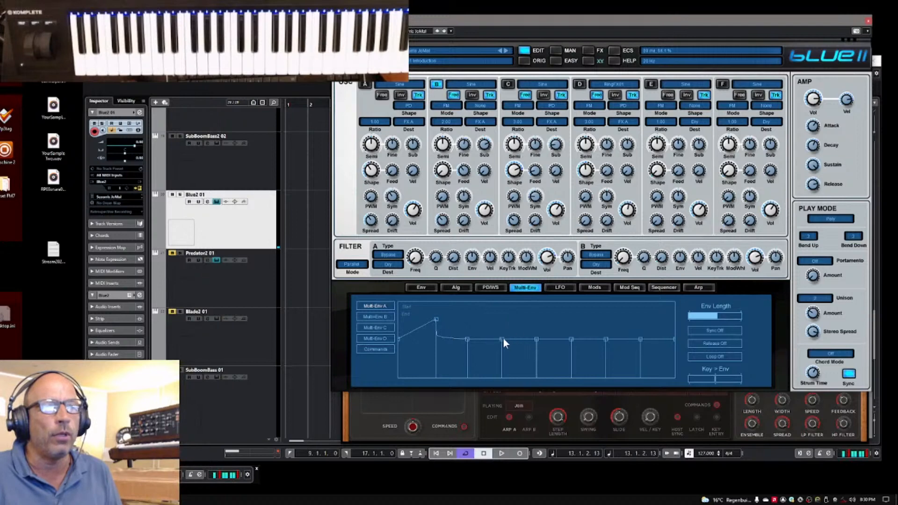
left_click_drag(503, 340, 501, 318)
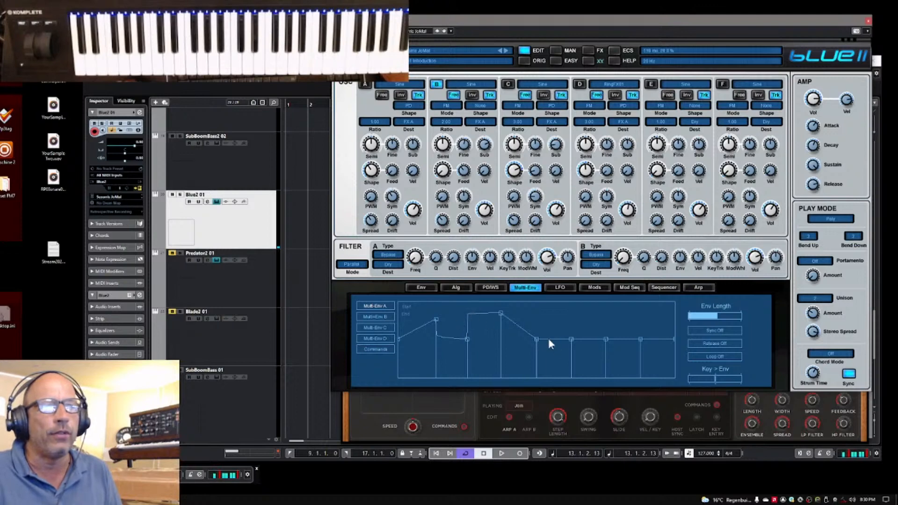
left_click_drag(537, 339, 540, 320)
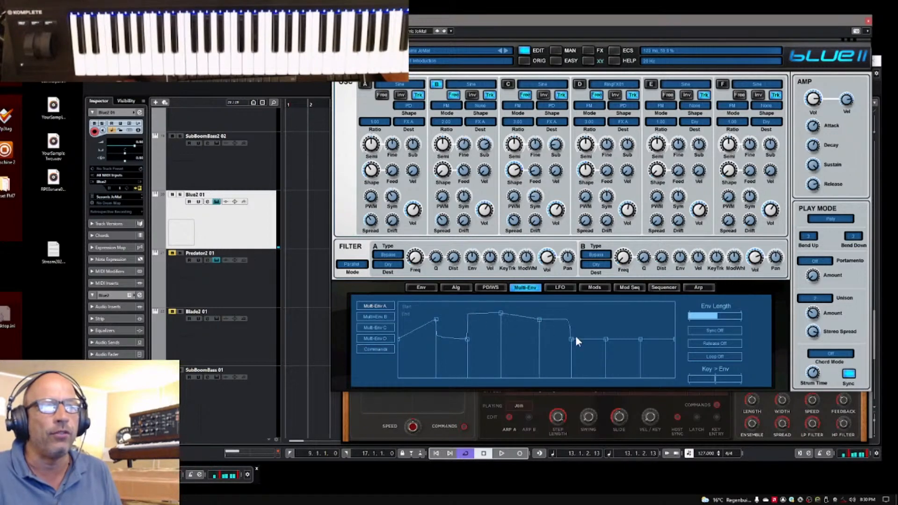
Turn on sync and loop for Multi-Env A, and move its third inner point lower and closer to the fourth
left_click(721, 333)
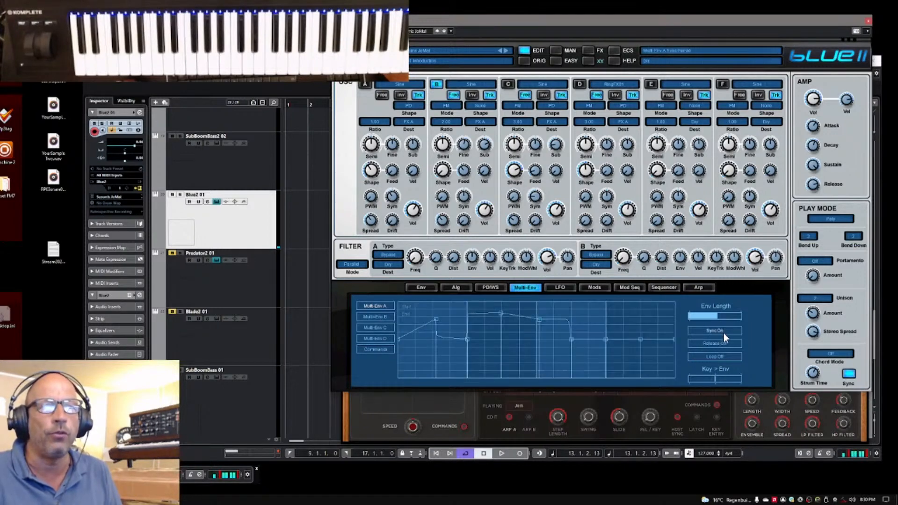
left_click(712, 357)
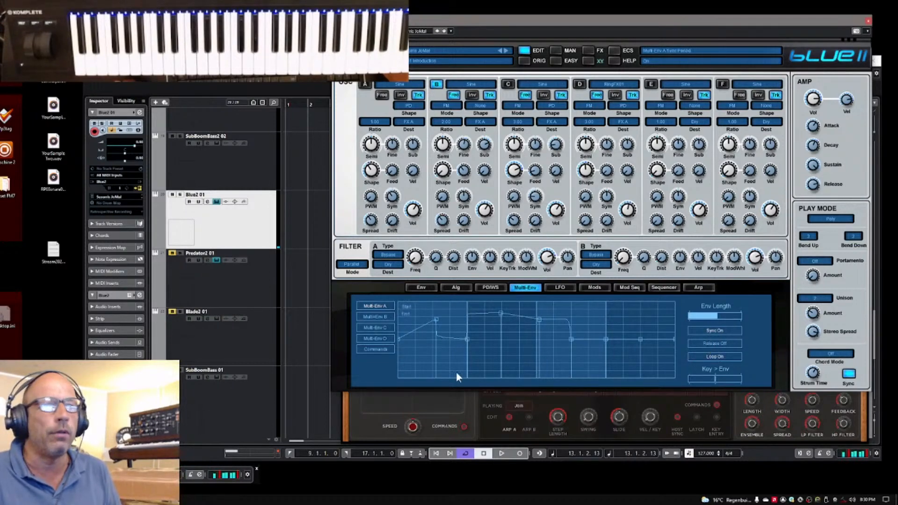
left_click_drag(500, 313, 519, 333)
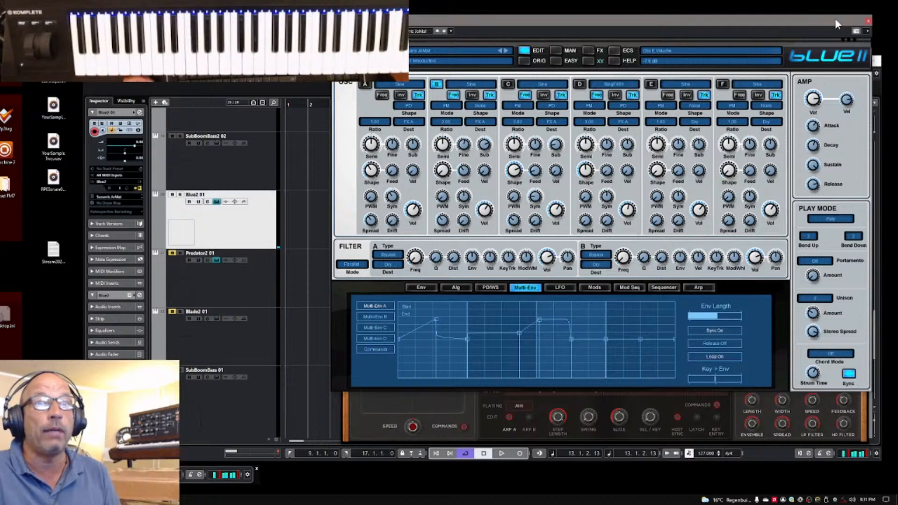
Close the Blue II window and look over the arpeggiator's playing options in Predator 2
left_click(868, 21)
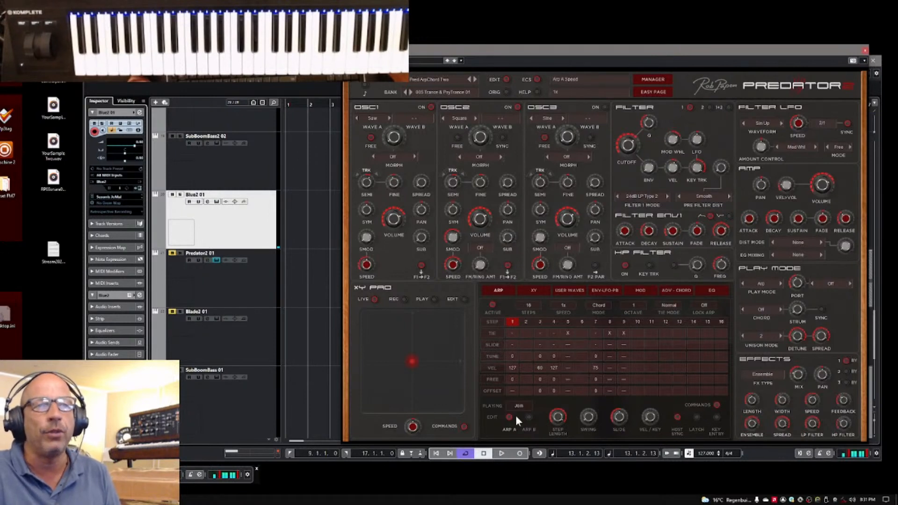
left_click(524, 405)
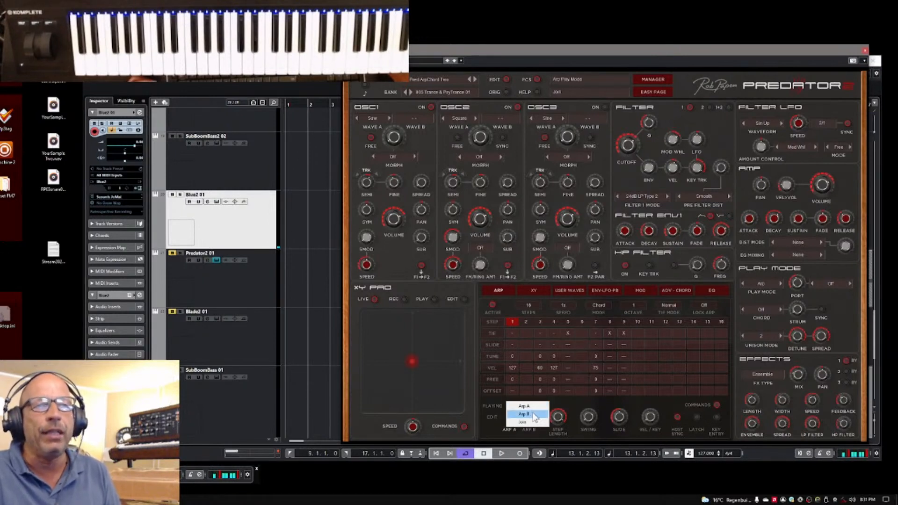
left_click(555, 402)
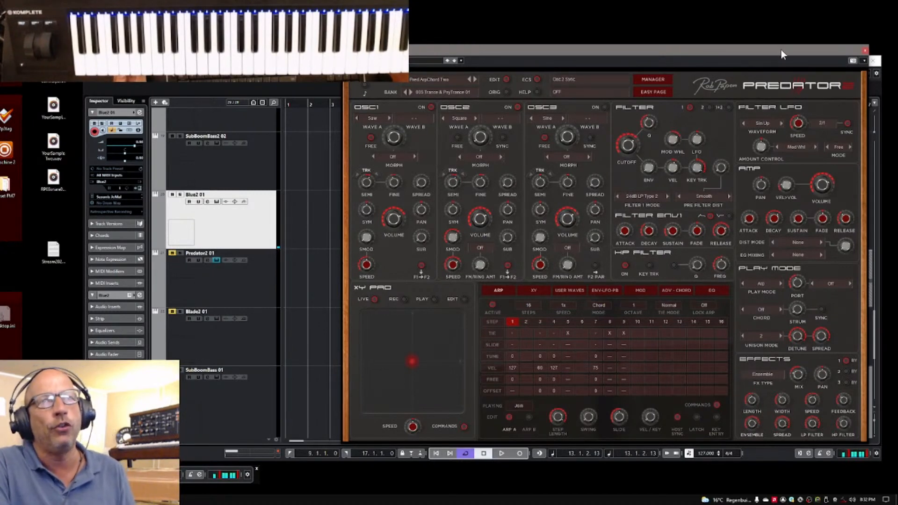
mouse_move(781, 50)
left_mouse_down()
mouse_move(787, 60)
mouse_move(793, 46)
left_mouse_up()
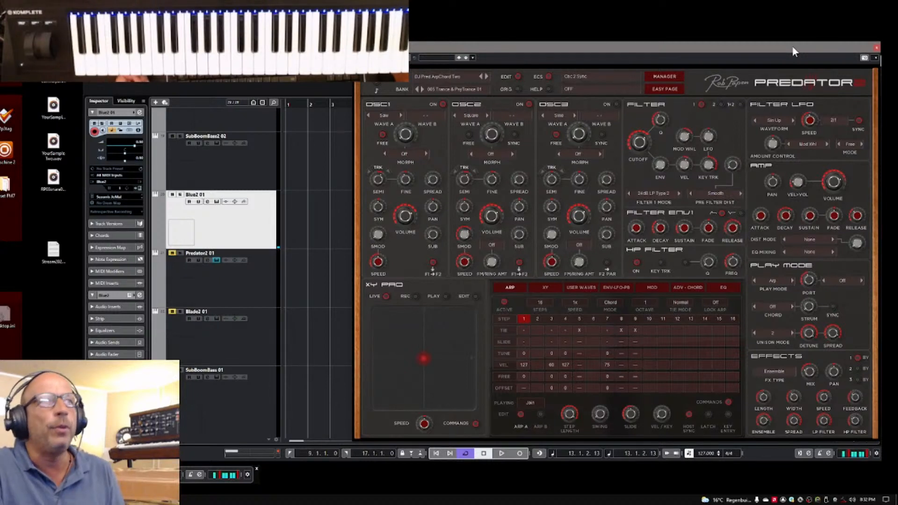
left_click_drag(835, 47, 817, 50)
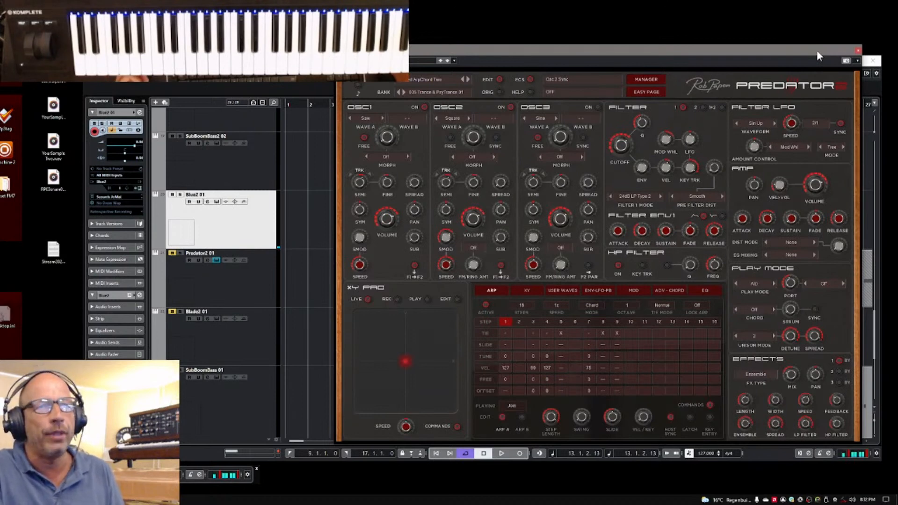
left_click_drag(816, 49, 828, 50)
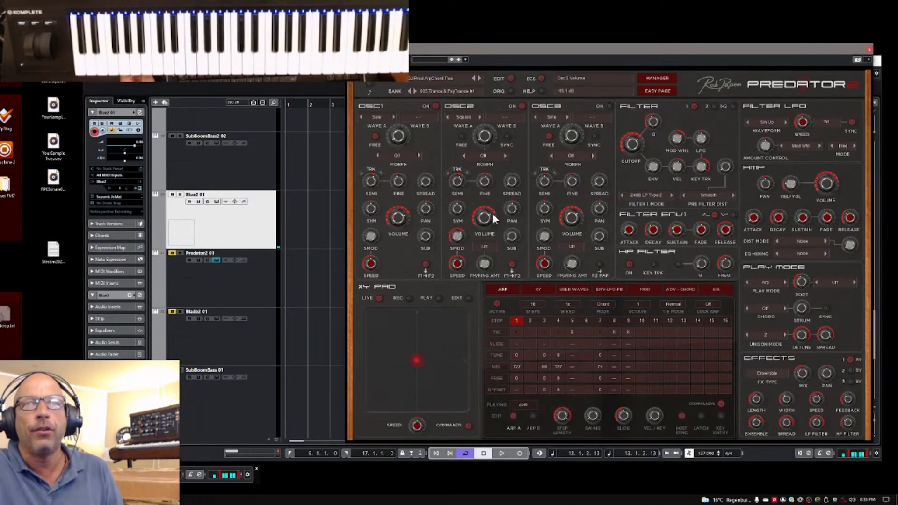
left_click_drag(689, 46, 680, 56)
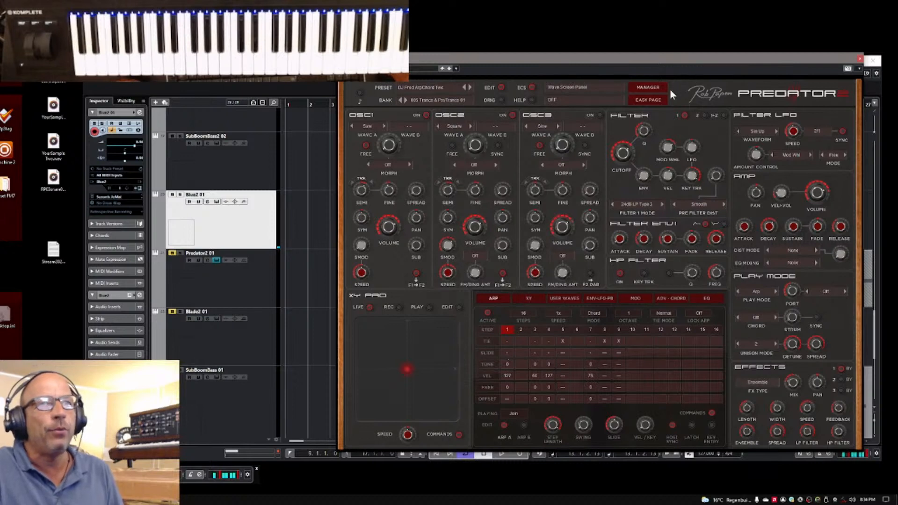
Open the user waves in the big screen view and draw a freehand waveform for user wave 1
left_click(569, 298)
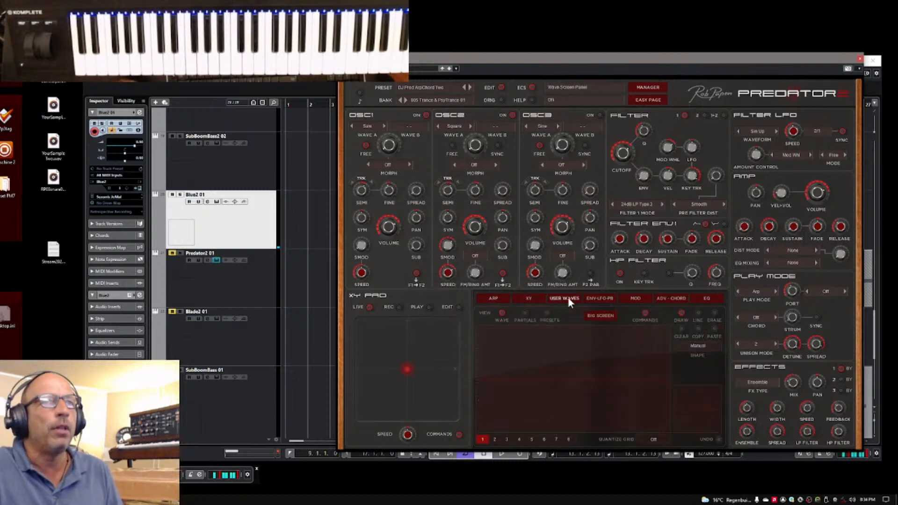
left_click(603, 317)
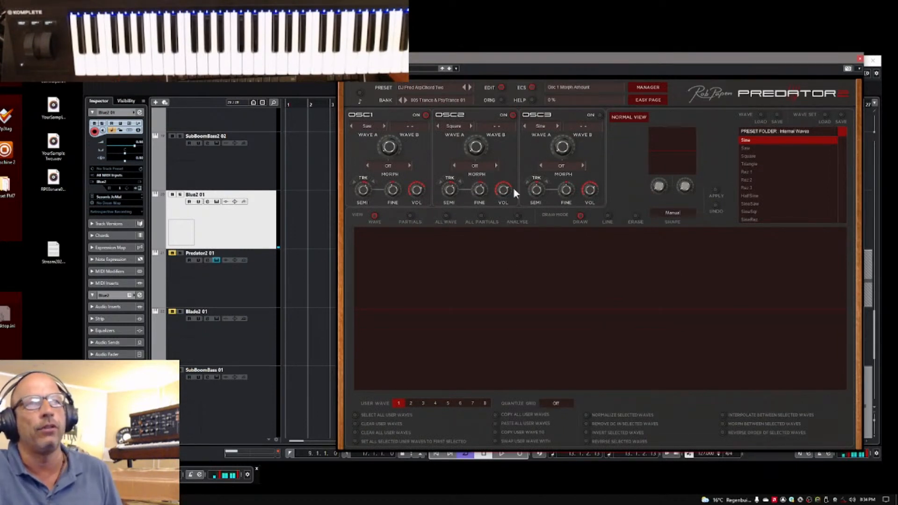
mouse_move(440, 309)
left_mouse_down()
mouse_move(534, 272)
mouse_move(678, 301)
mouse_move(762, 277)
mouse_move(604, 275)
left_mouse_up()
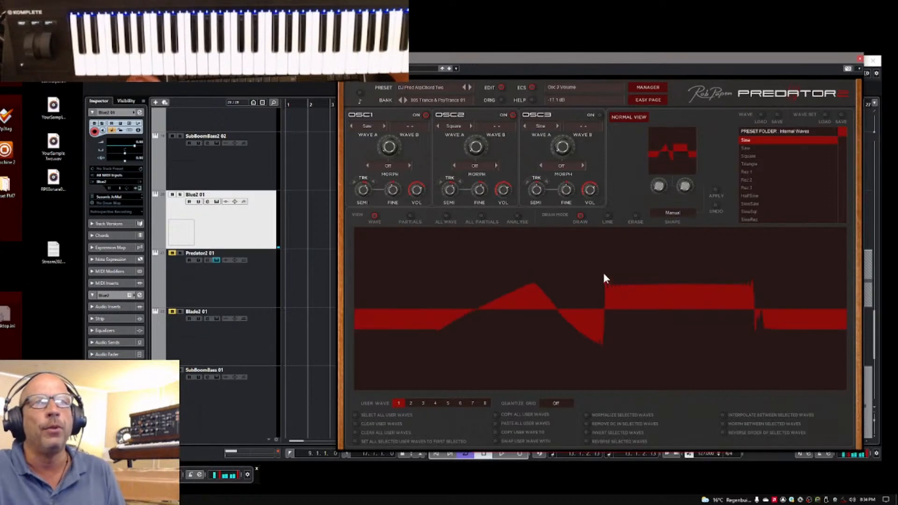
Return to the normal view's arpeggiator page and set the Osc 3 morph amount to 14%
left_click(641, 118)
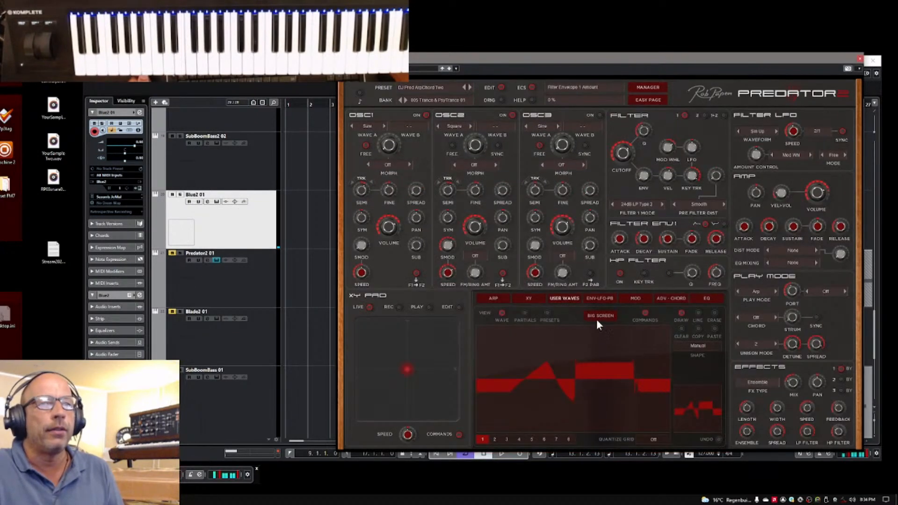
left_click(495, 297)
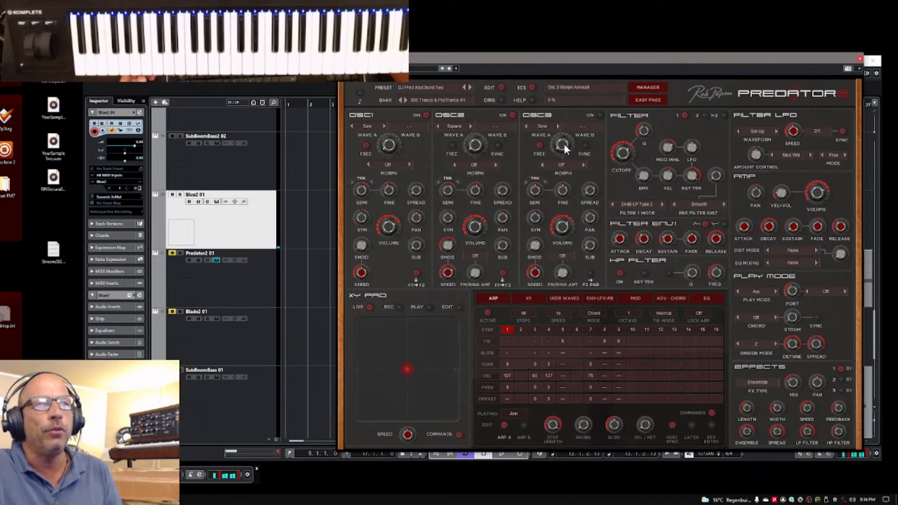
left_click_drag(563, 148, 566, 132)
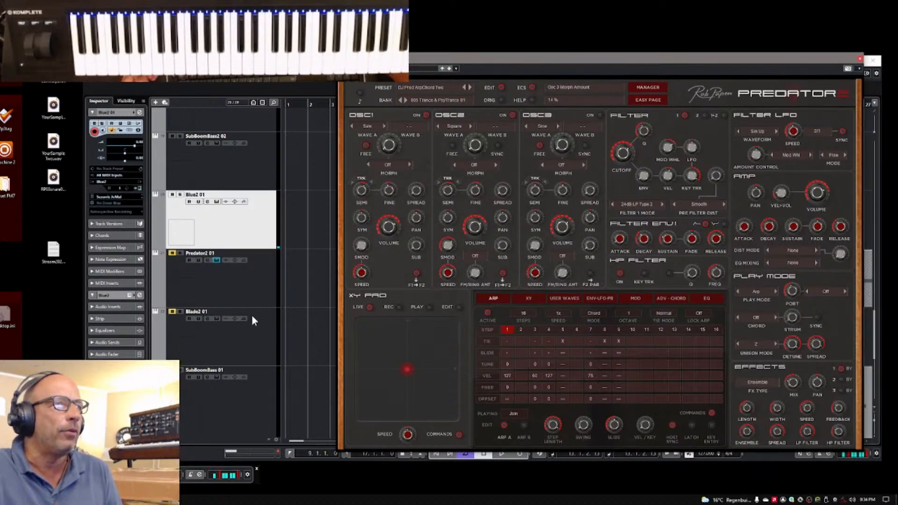
Select the BIT track, open its B.I.T. instrument, and move the window so its whole interface shows
scroll(252, 316, "down", 5)
scroll(261, 356, "down", 10)
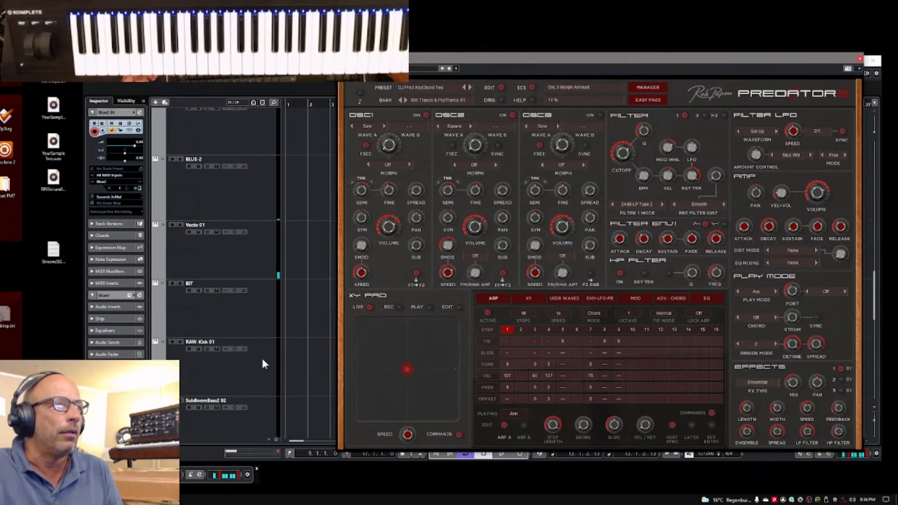
scroll(262, 361, "down", 5)
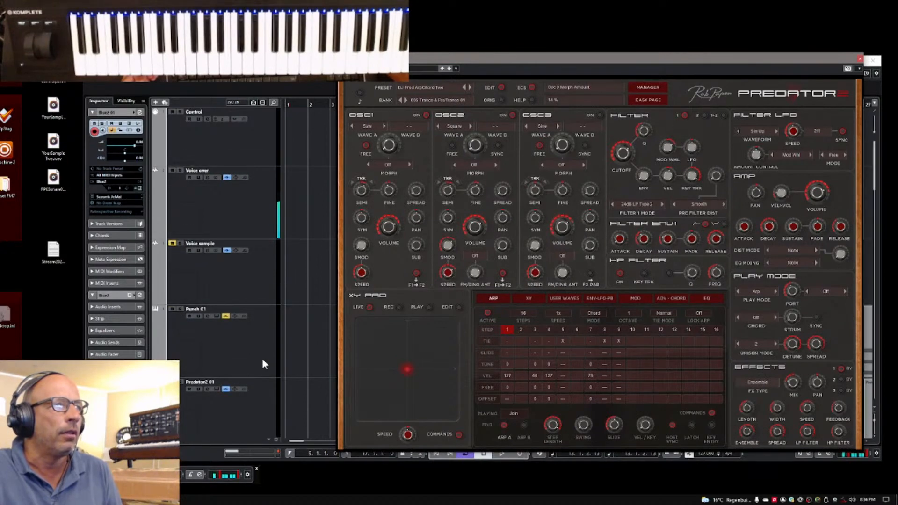
scroll(261, 356, "down", 10)
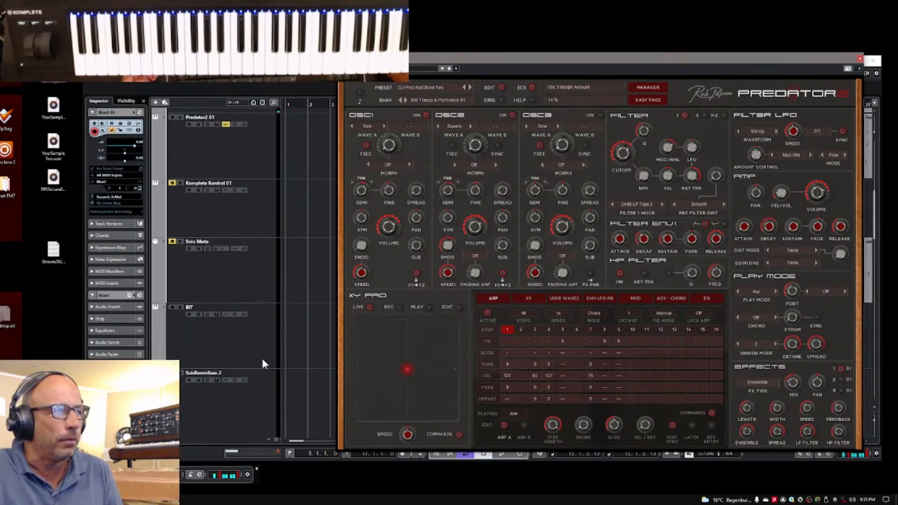
scroll(262, 358, "up", 4)
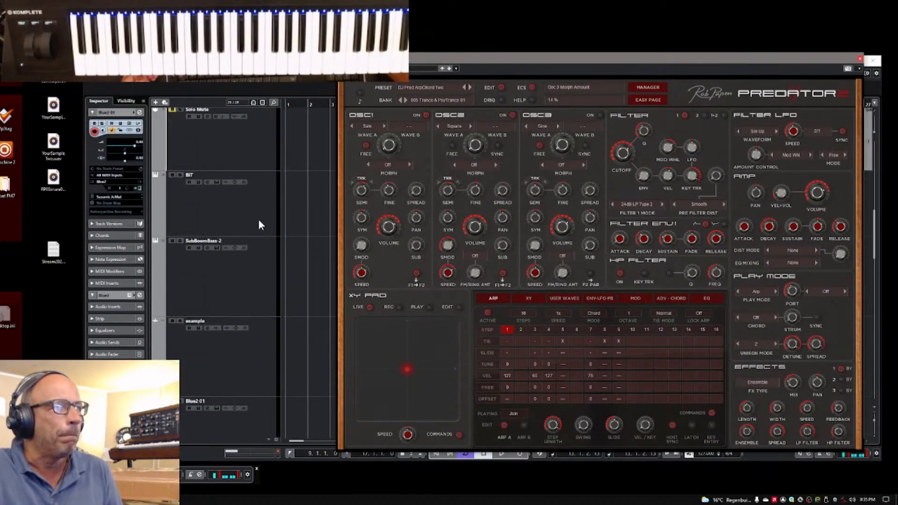
left_click(216, 214)
left_click(138, 187)
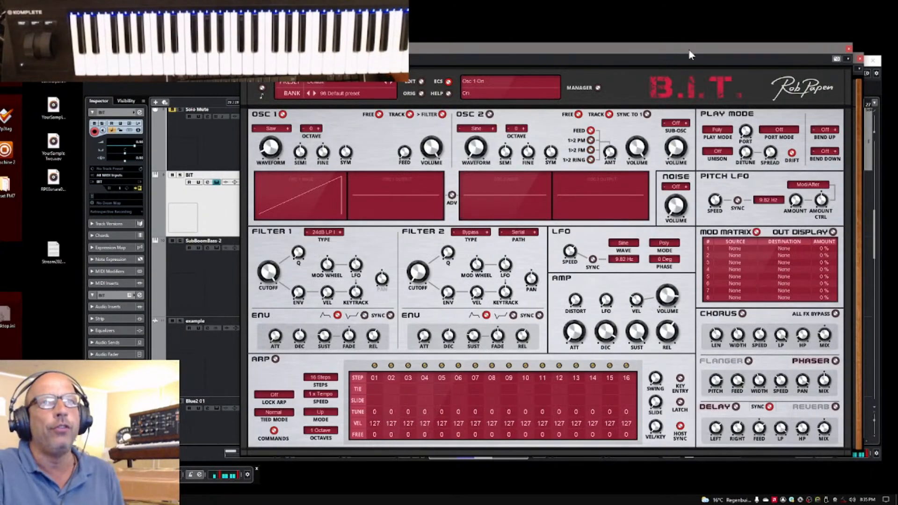
left_click_drag(688, 49, 717, 54)
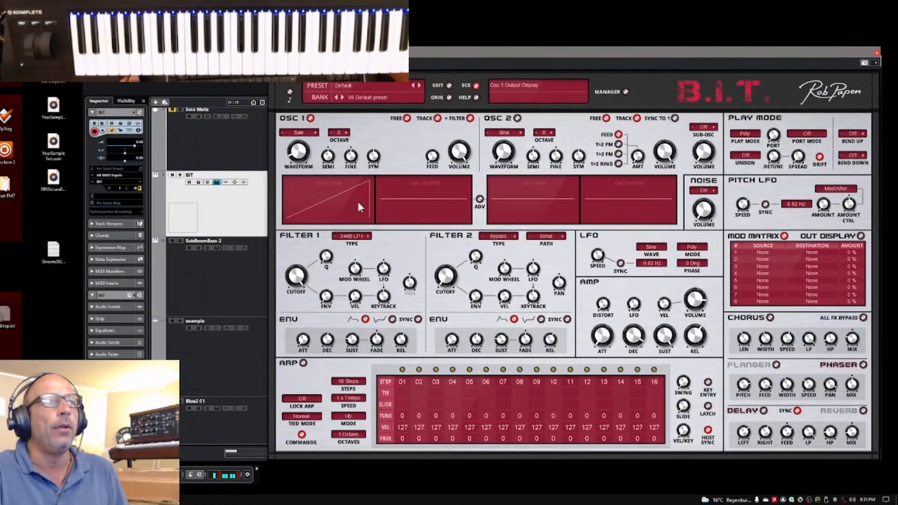
Look over the advanced LFO and envelope settings of both B.I.T. oscillators and return to the wave displays
left_click(480, 199)
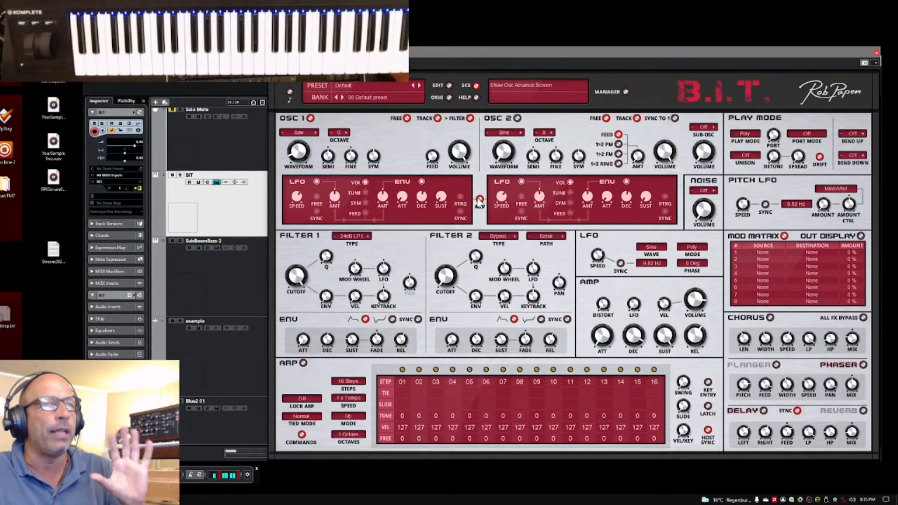
left_click(480, 199)
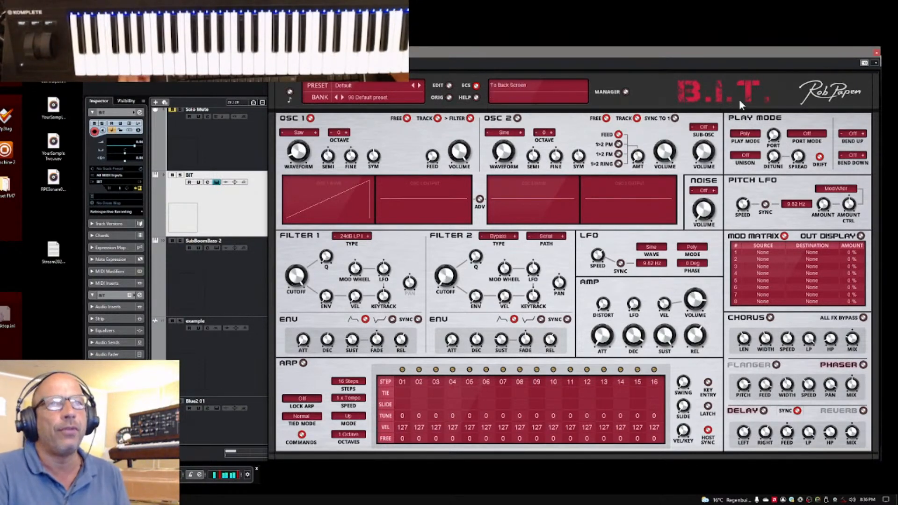
Close the B.I.T. and Predator 2 windows and reopen the BIT track's instrument
left_click(876, 53)
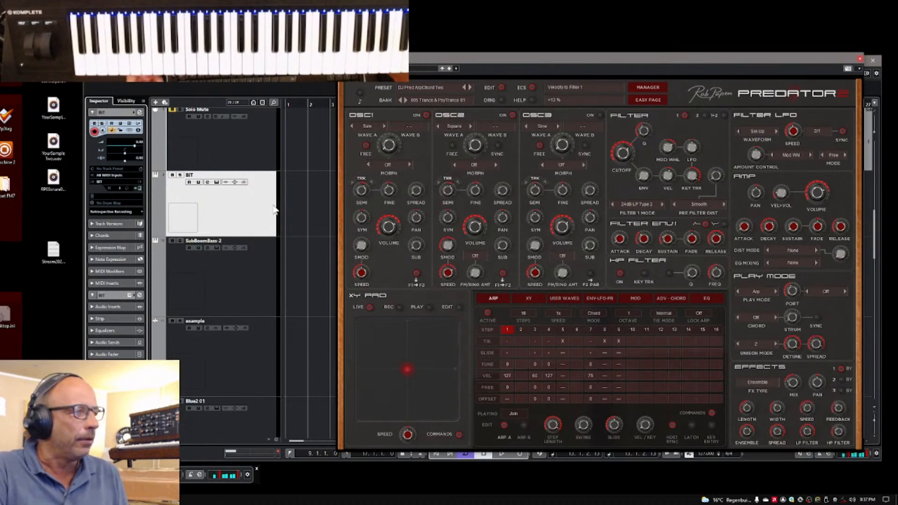
left_click(862, 61)
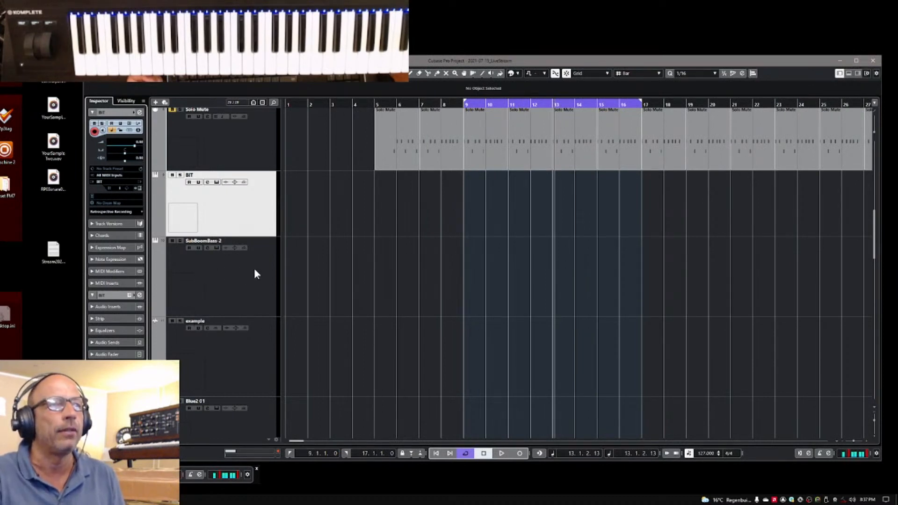
left_click(137, 188)
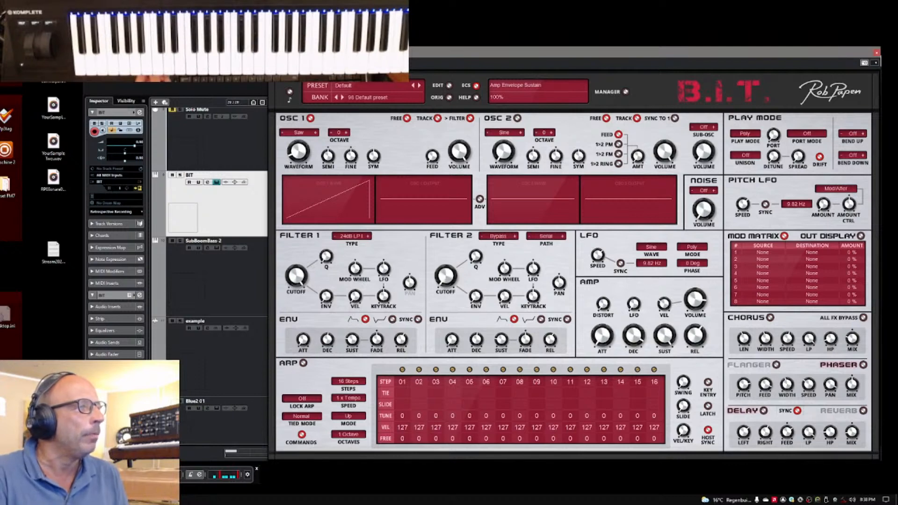
Select the Punch 02 track in the project and close the B.I.T. window
key("alt+Tab")
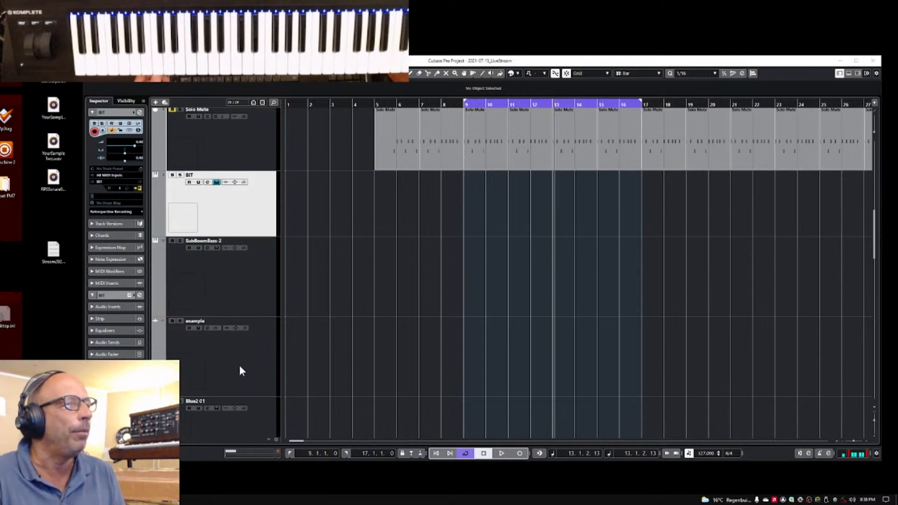
left_click(254, 431)
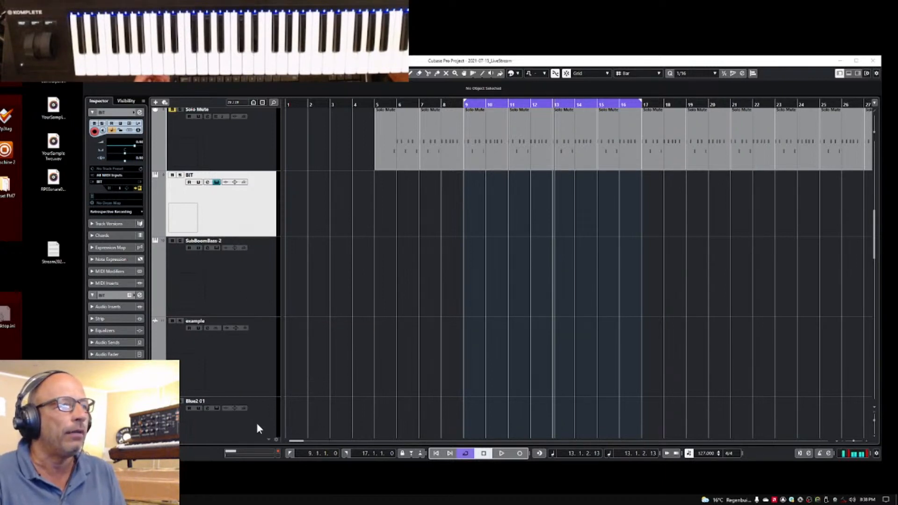
scroll(255, 416, "down", 5)
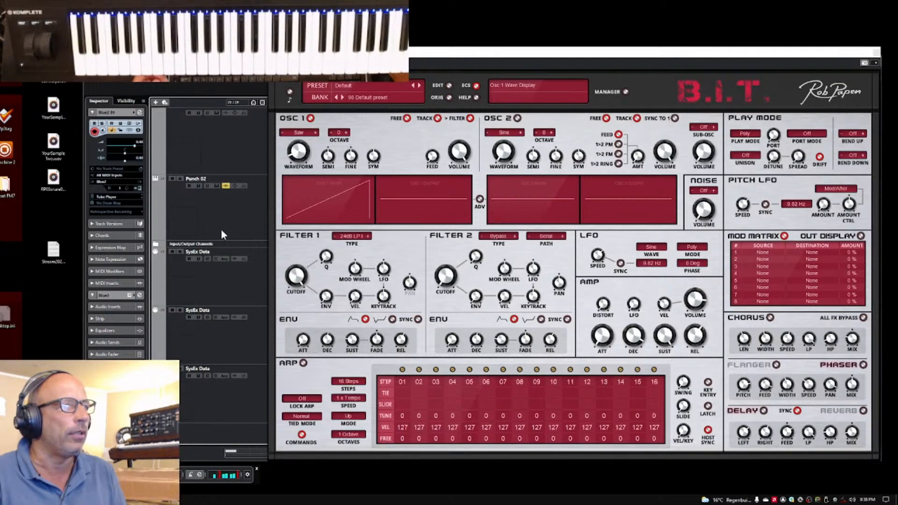
scroll(221, 228, "up", 3)
left_click(238, 350)
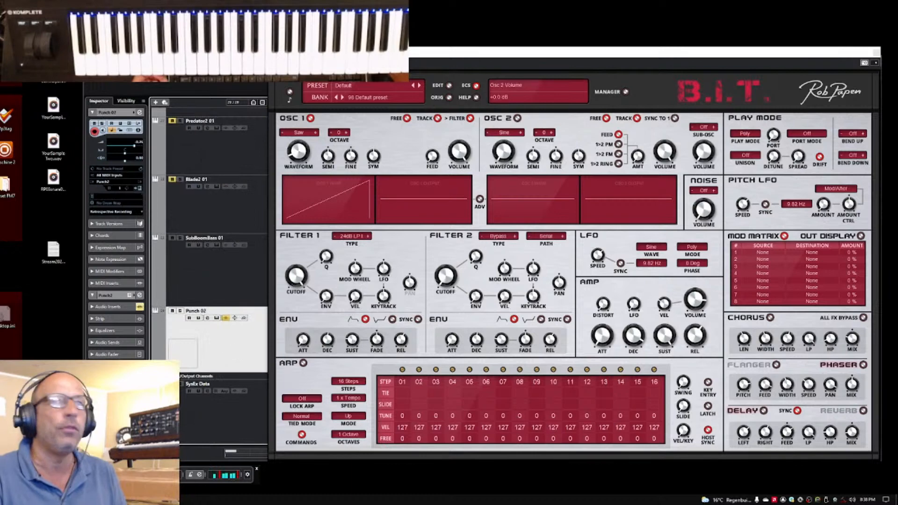
left_click(877, 53)
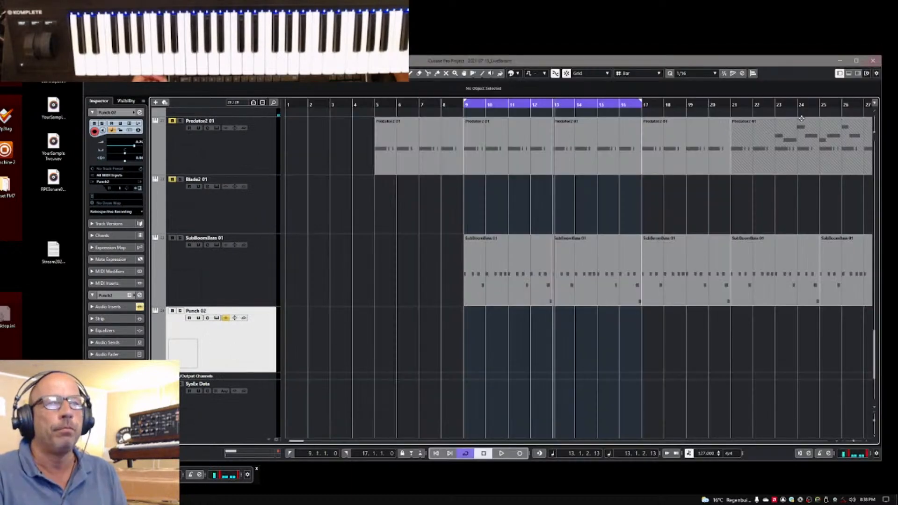
Set the left locator to bar 65 and the right locator to bar 81 around the Punch 02 part
left_click_drag(850, 441, 851, 442)
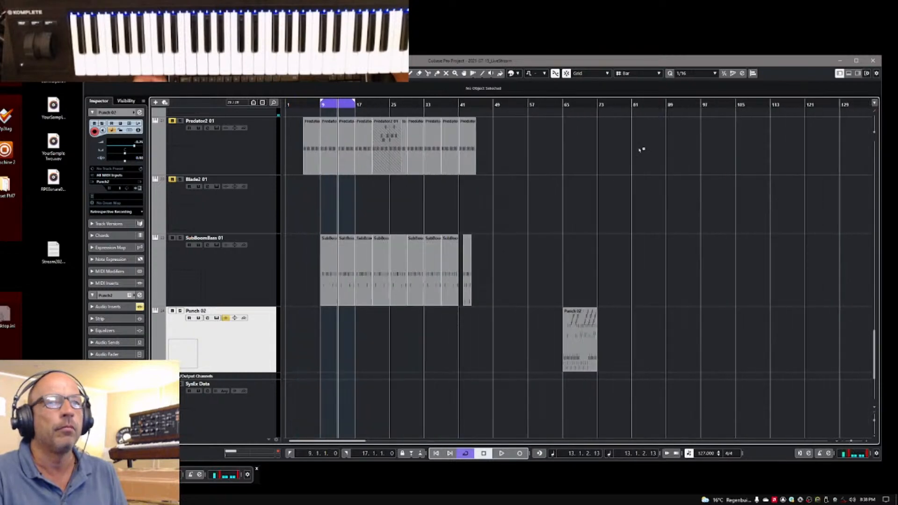
left_click(313, 454)
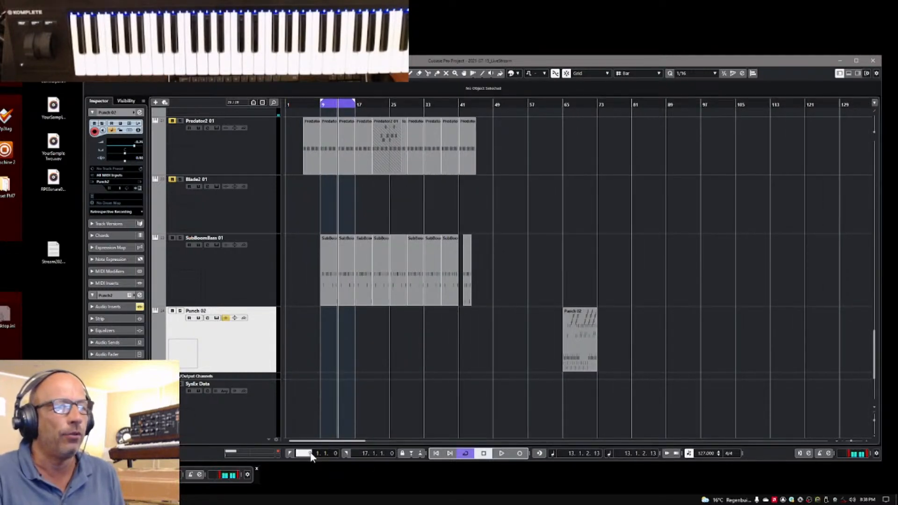
type("65.")
key("Return")
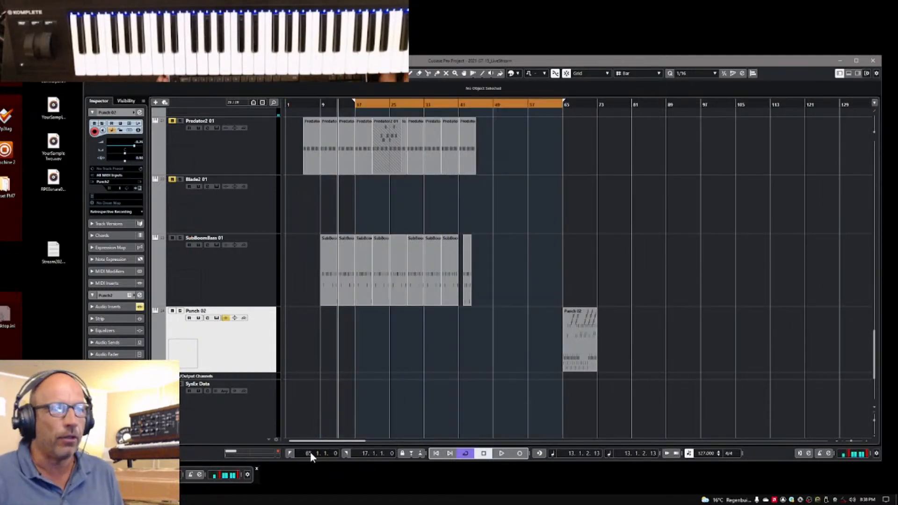
left_click(365, 454)
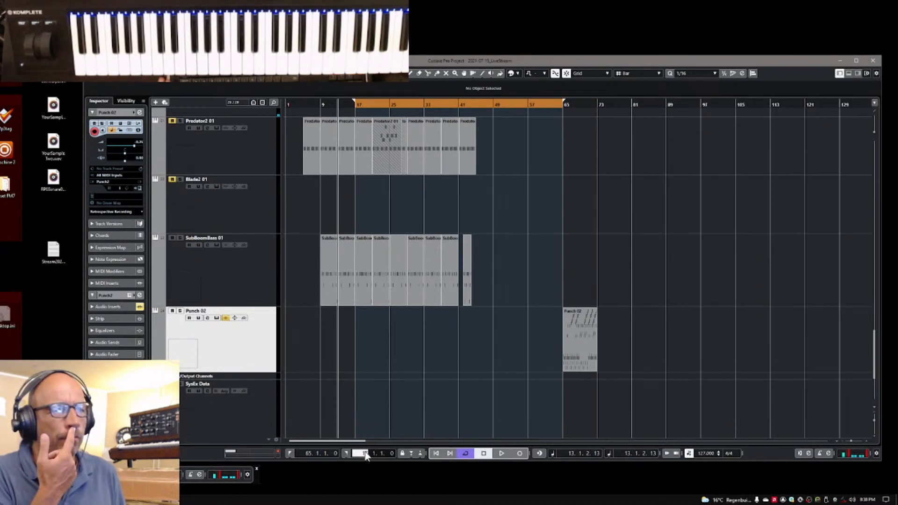
key("Return")
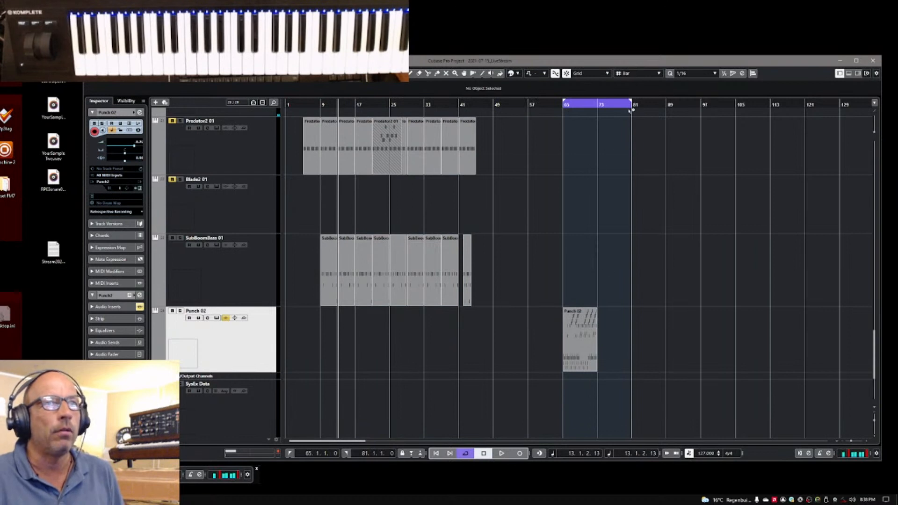
Set the right locator to bar 73 so the loop range matches the Punch 02 part
double_click(366, 455)
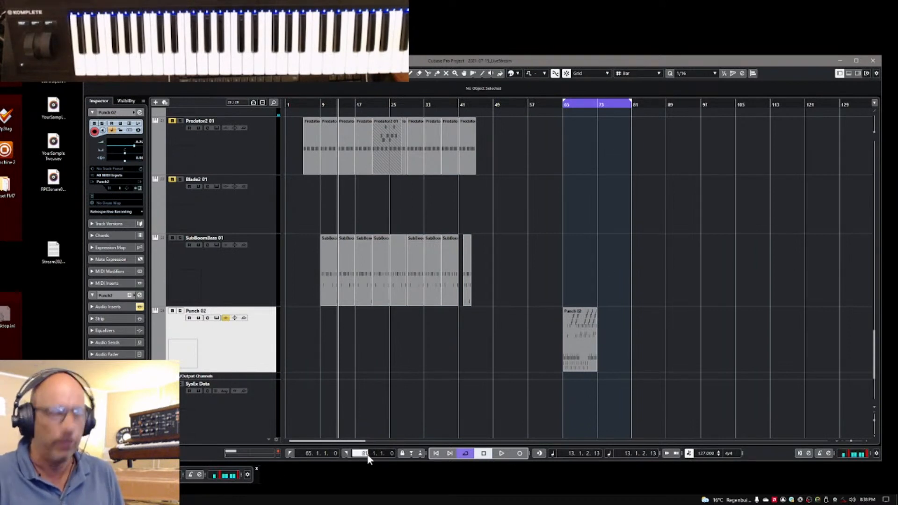
type("93")
key("Return")
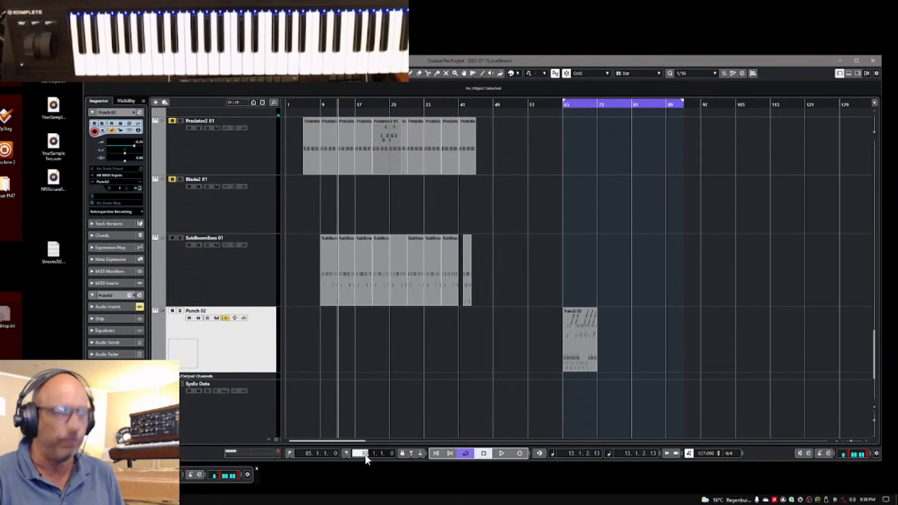
type("73")
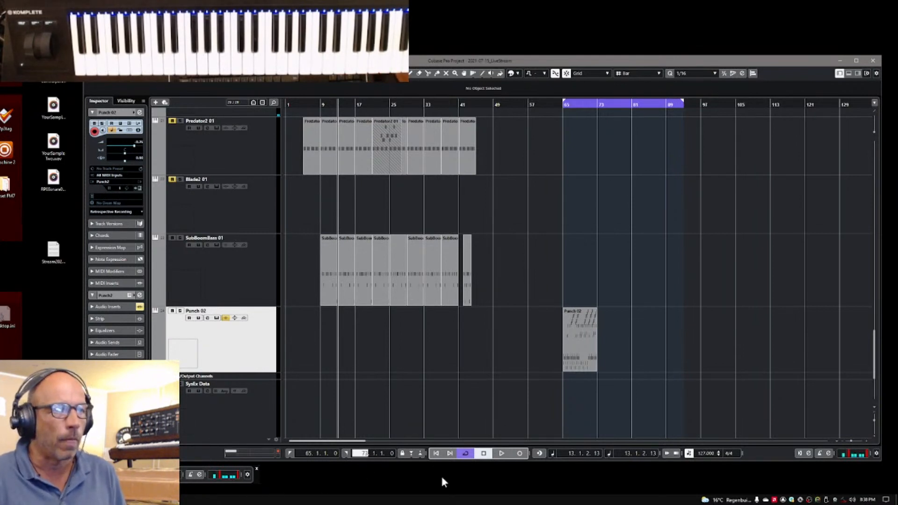
key("Return")
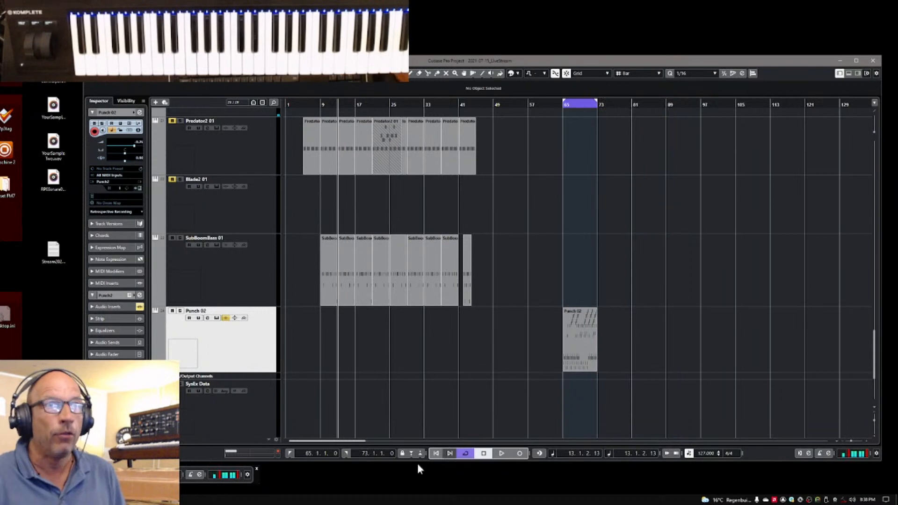
Move the playback position to the left locator at bar 65 and play a short stretch of the Punch 02 part
left_click(286, 452)
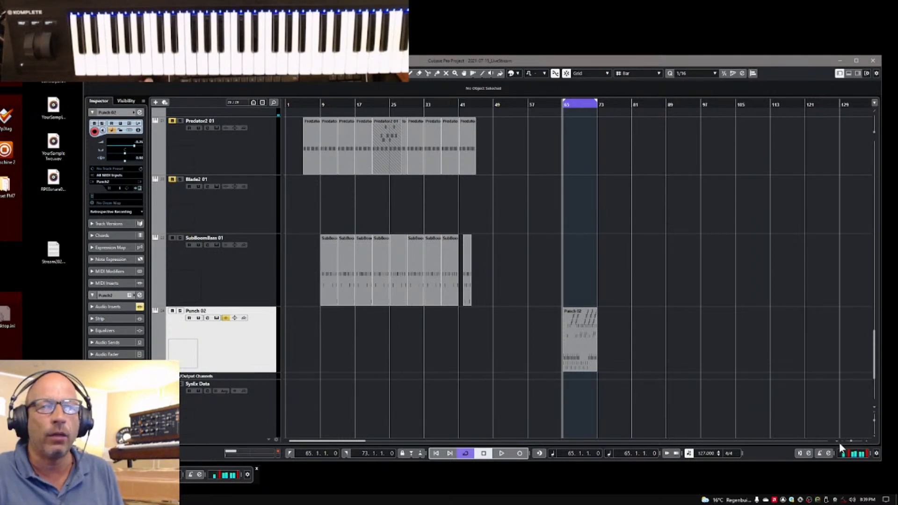
left_click_drag(850, 441, 853, 439)
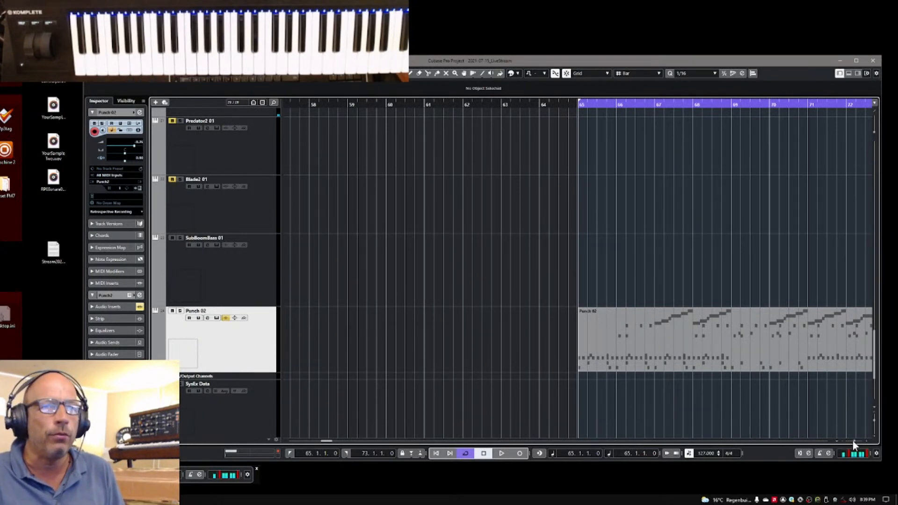
key("space")
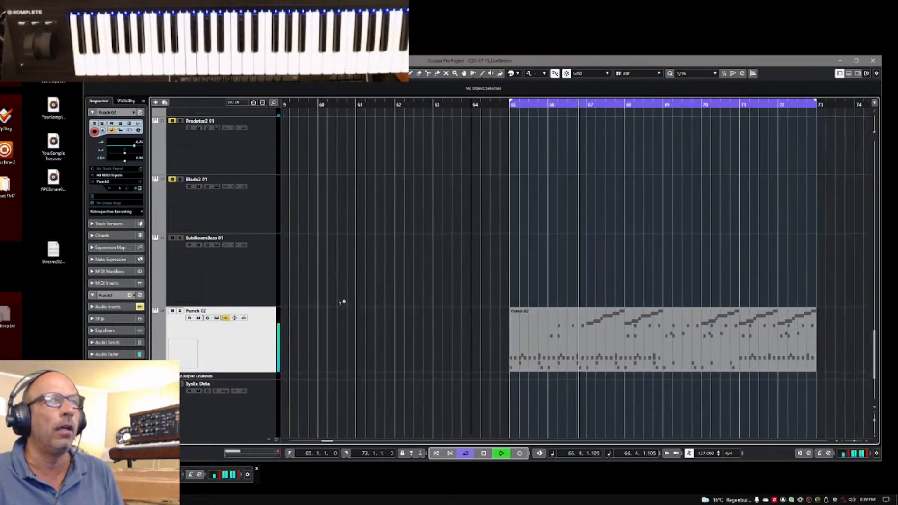
key("space")
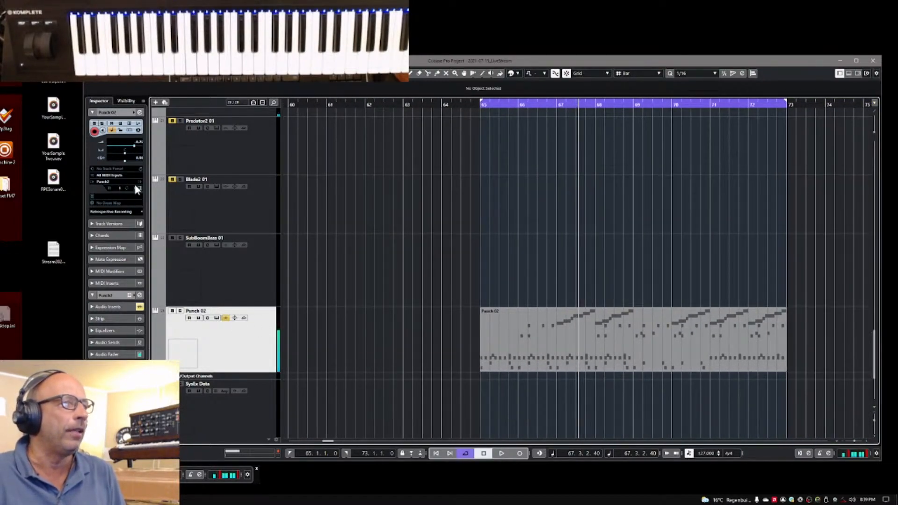
Open the Punch 02 track's instrument and load the Destroy-150 JoMal and VDiscpTech02 127bpm kits from the 00 Introduction bank
left_click(138, 187)
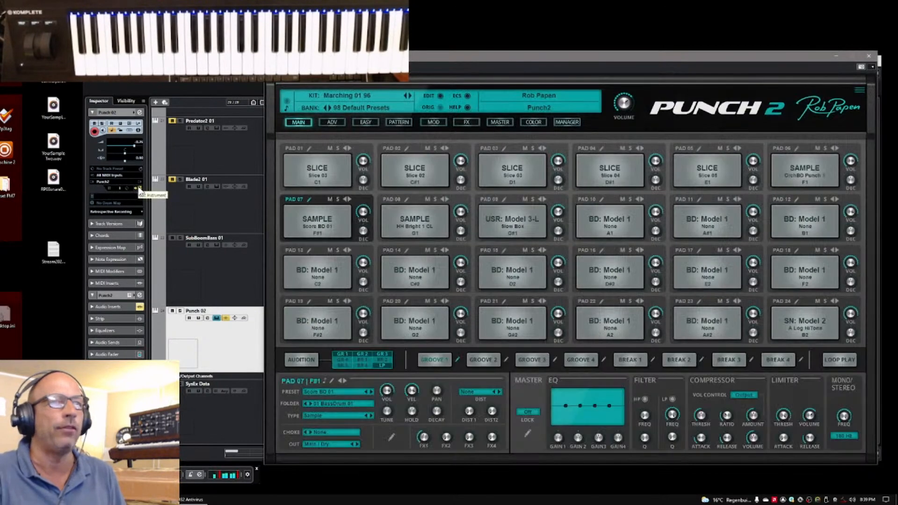
left_click(409, 96)
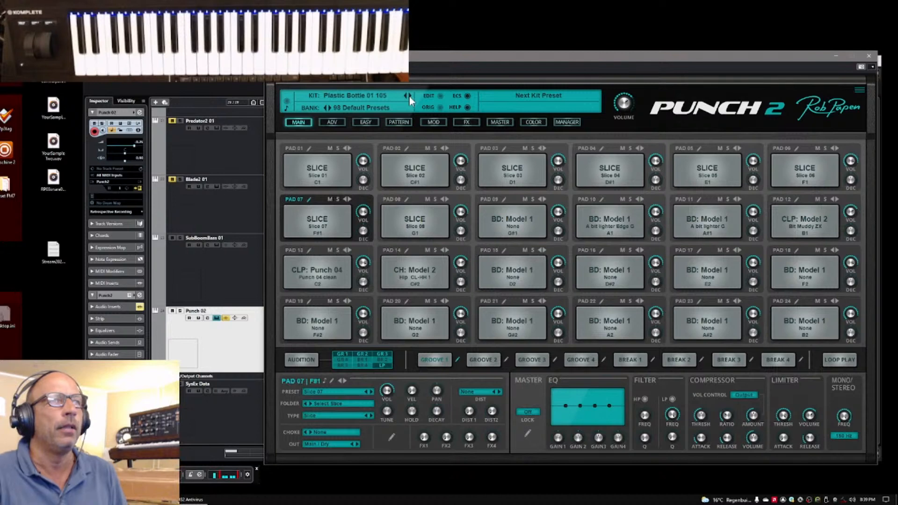
left_click(564, 122)
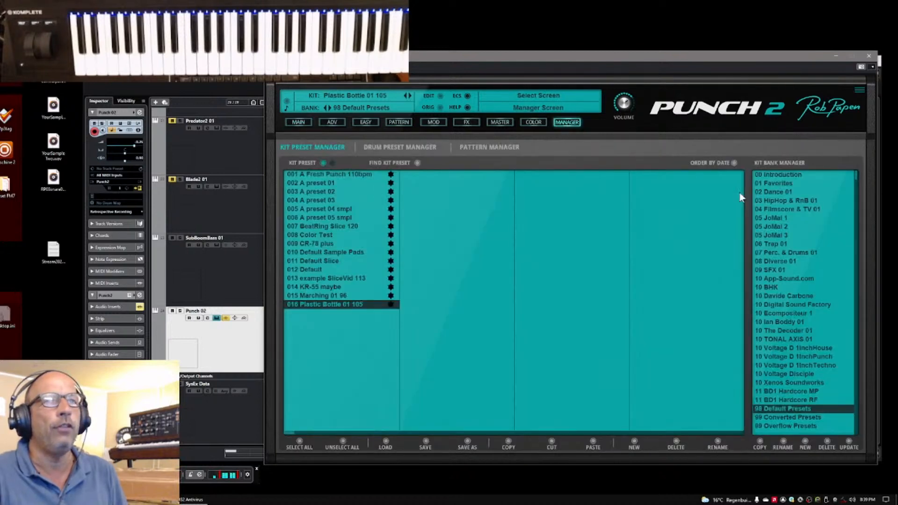
left_click(779, 175)
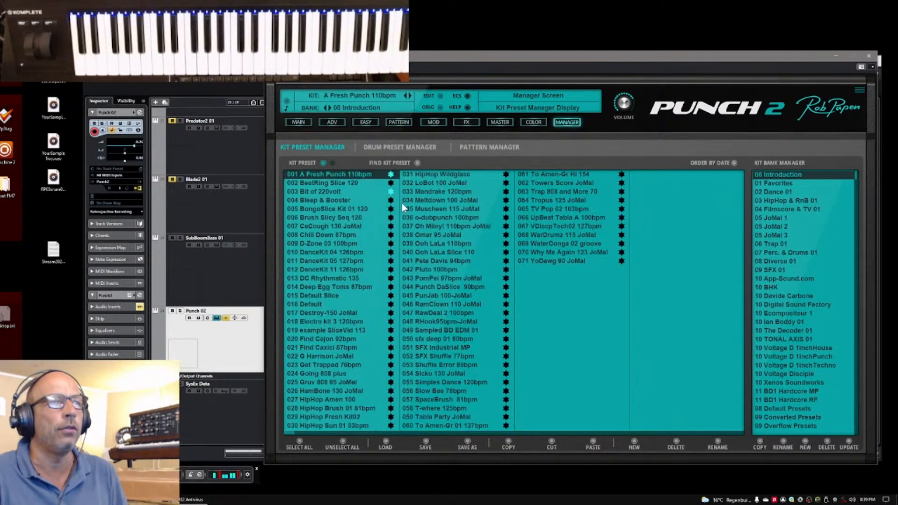
left_click(307, 314)
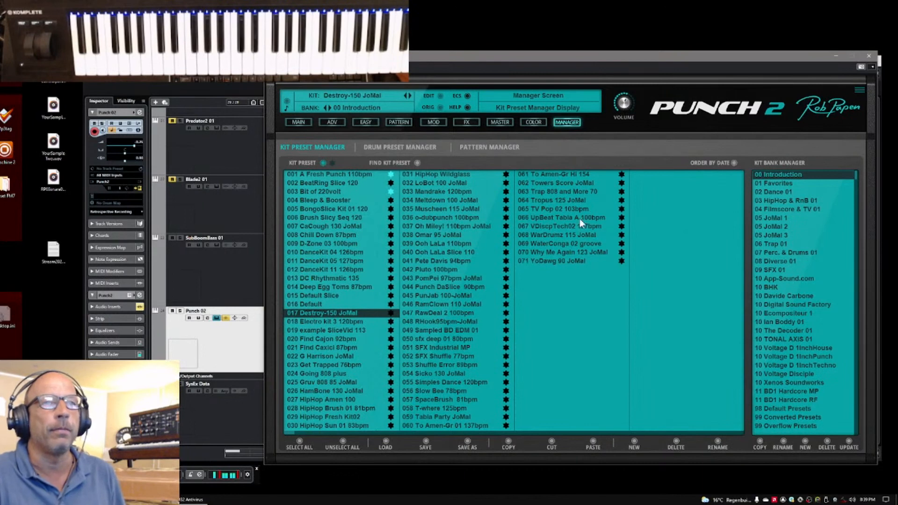
left_click(539, 228)
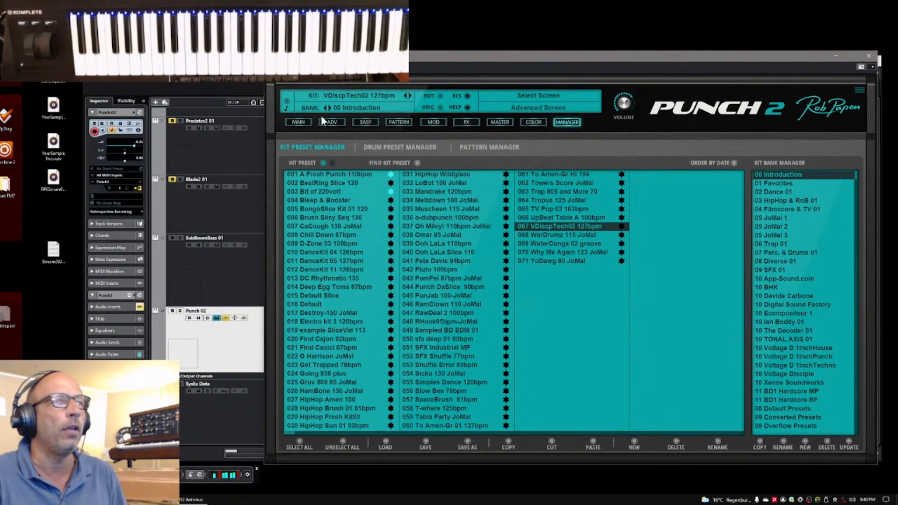
Return to the main pad overview and mute pads 14 and 15
left_click(302, 122)
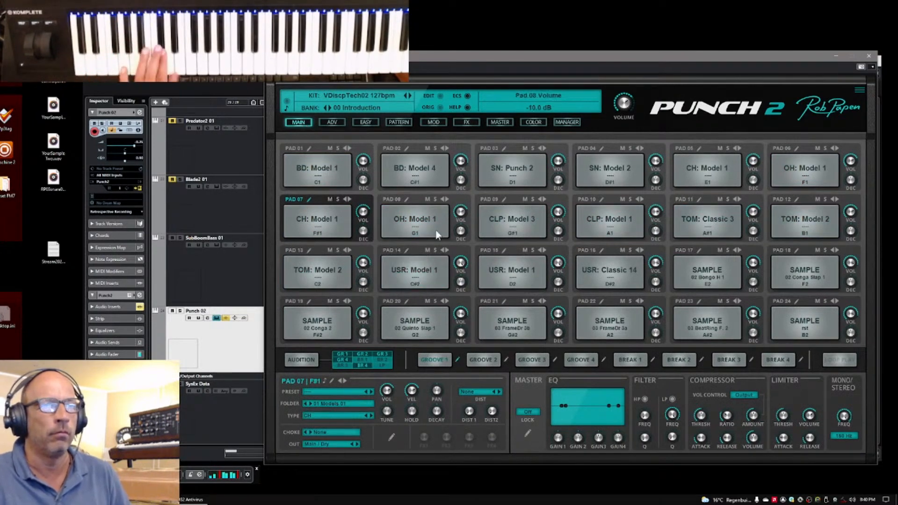
left_click(427, 251)
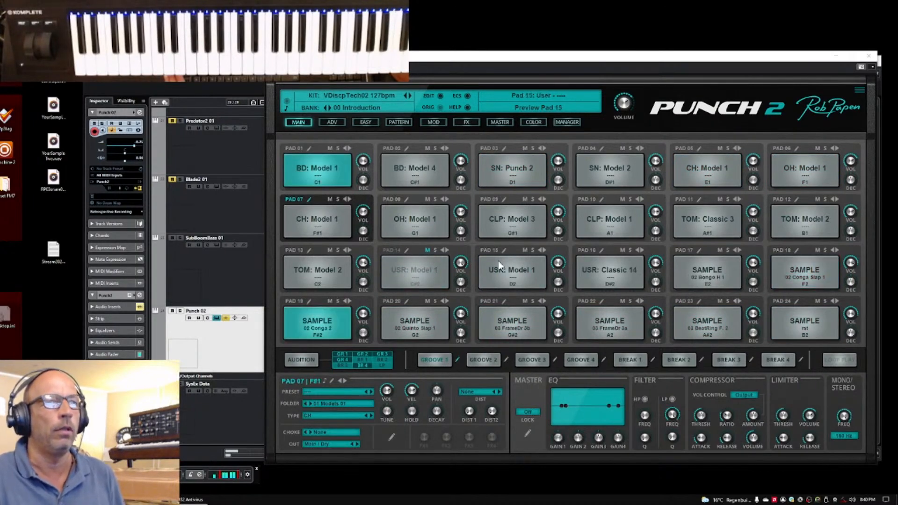
left_click(525, 251)
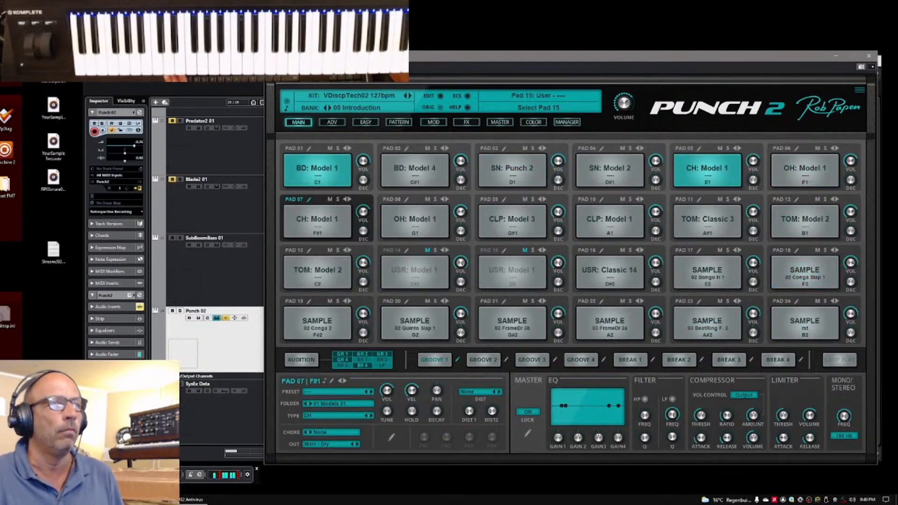
Load the 23 EDM Kick Up preset from the 02 Dance 02 folder on pad 01
left_click(319, 151)
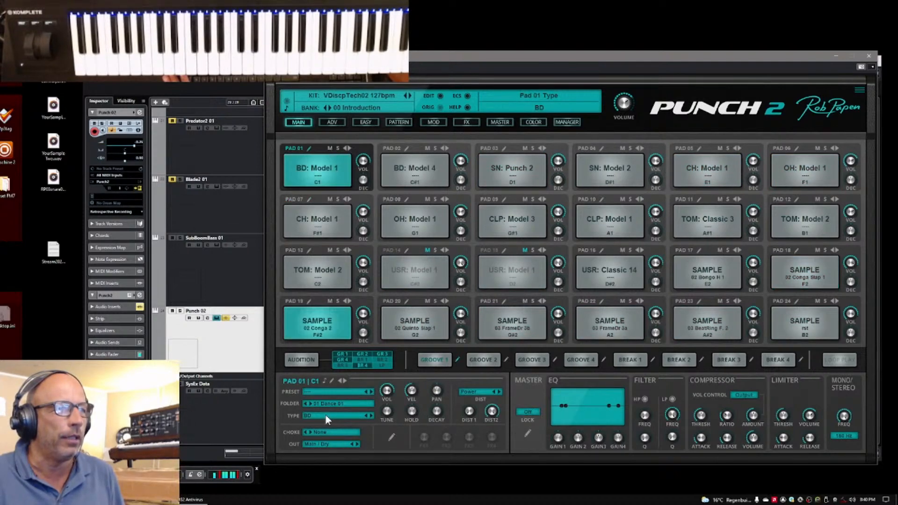
left_click(333, 404)
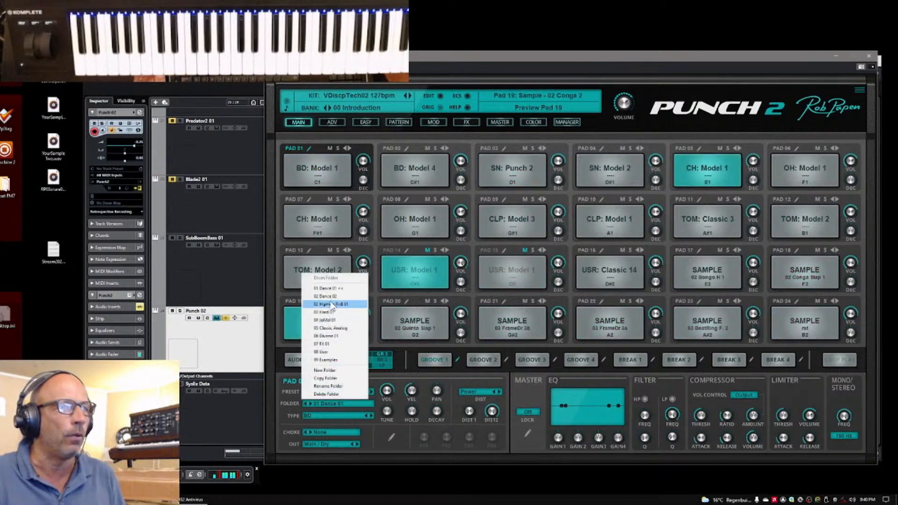
left_click(330, 307)
left_click(332, 390)
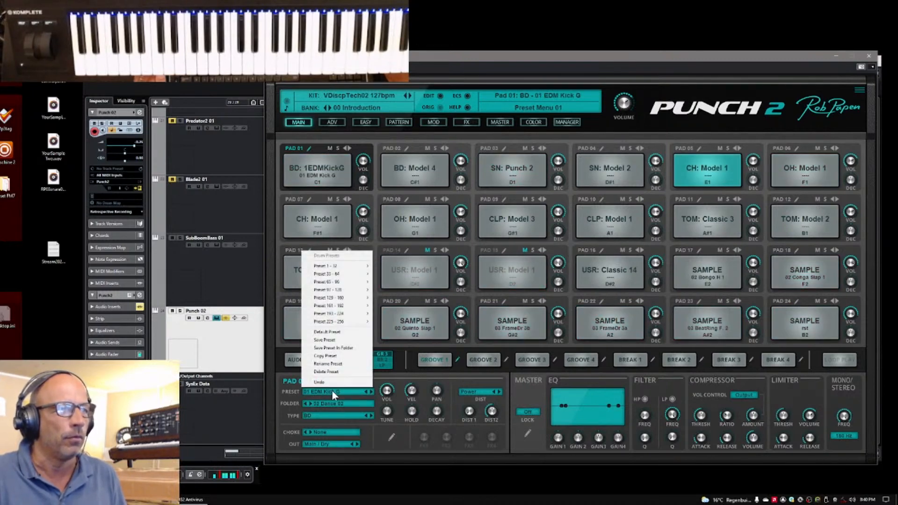
mouse_move(343, 267)
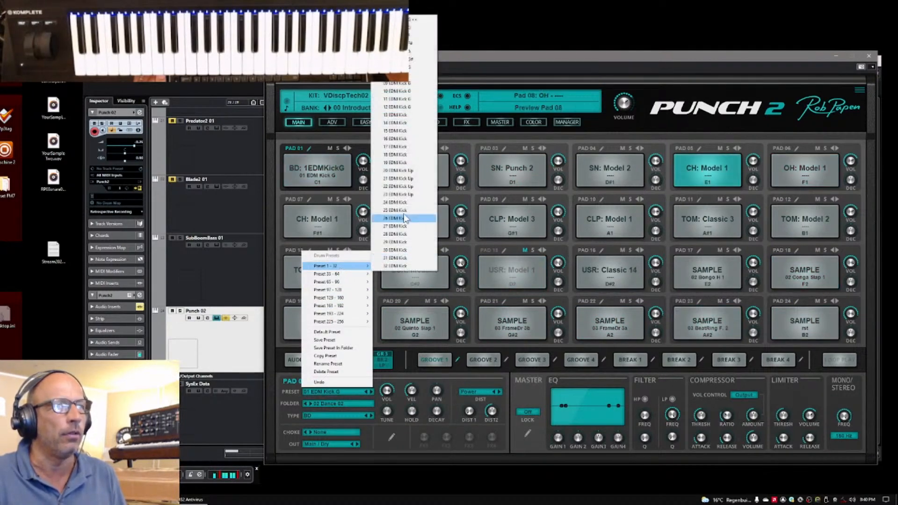
left_click(405, 198)
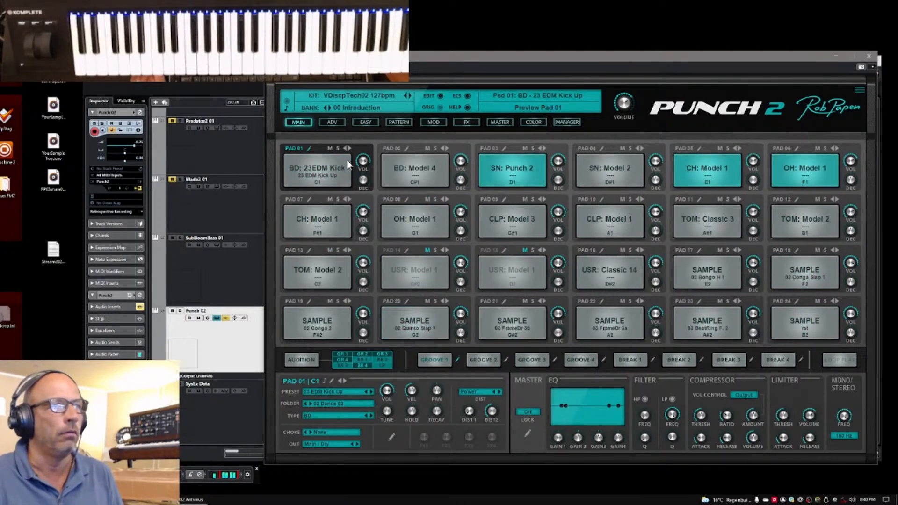
Advance pad 01 to the 24 EDM Kick preset and switch its preset folder to 02 HipHop RnB 01
left_click(371, 392)
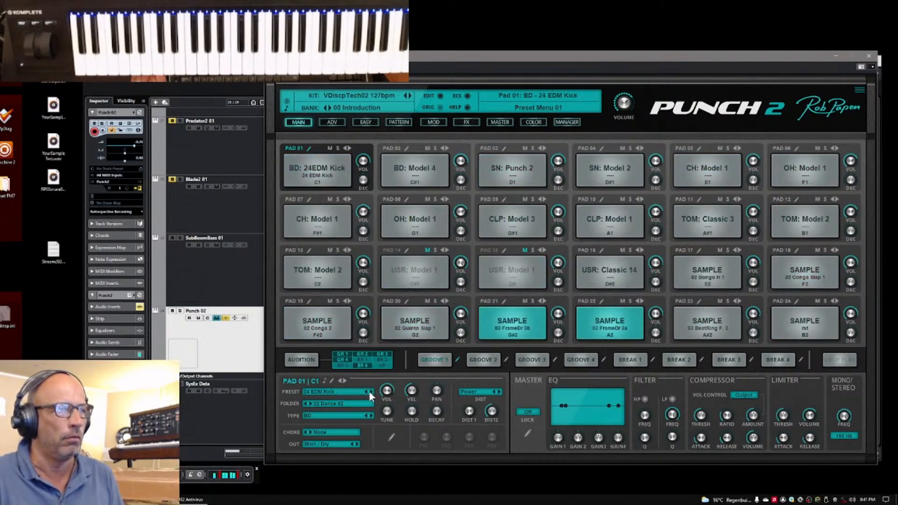
left_click(341, 403)
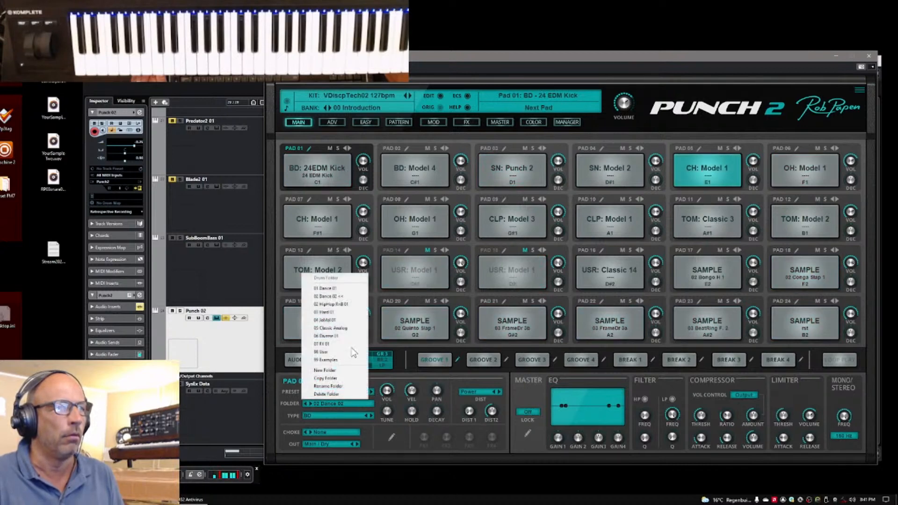
left_click(346, 304)
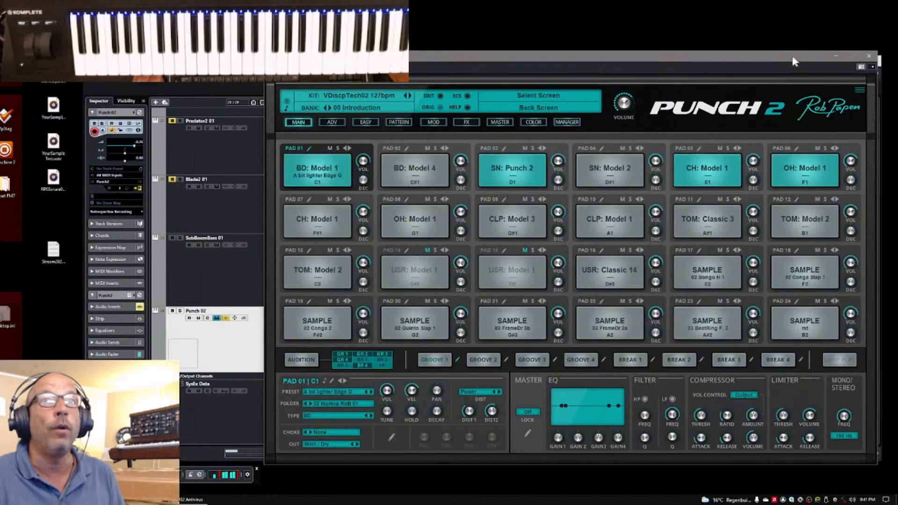
Mute pad 03 to compare the groove without its snare and unmute it
mouse_move(794, 61)
left_mouse_down()
mouse_move(367, 46)
mouse_move(257, 92)
mouse_move(607, 384)
mouse_move(847, 204)
mouse_move(789, 53)
mouse_move(788, 69)
left_mouse_up()
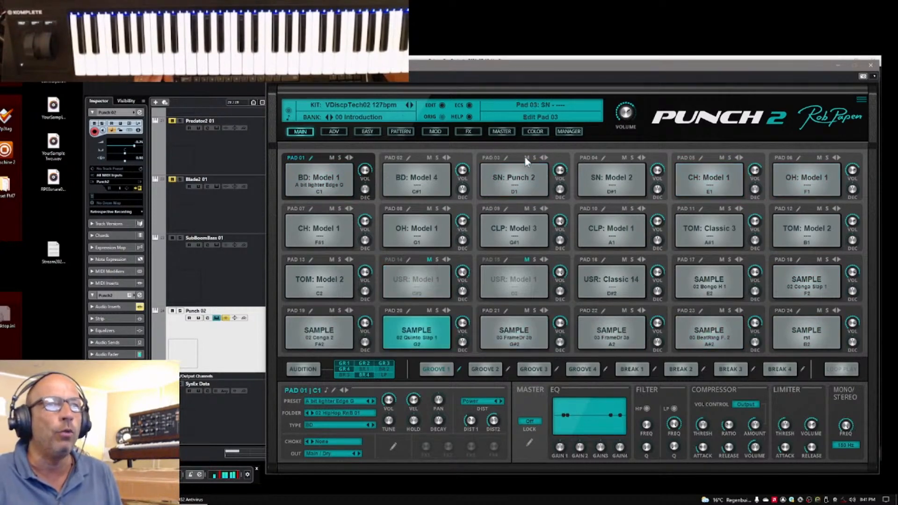
left_click(527, 170)
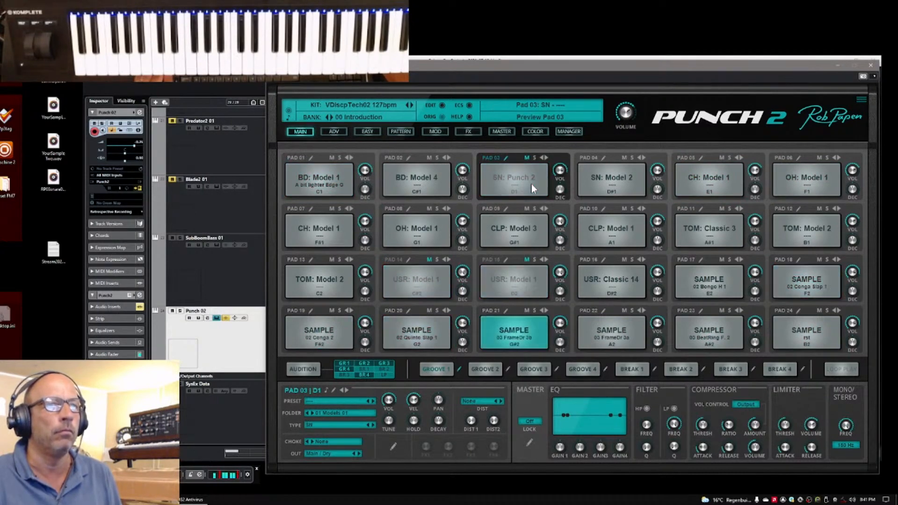
left_click(527, 159)
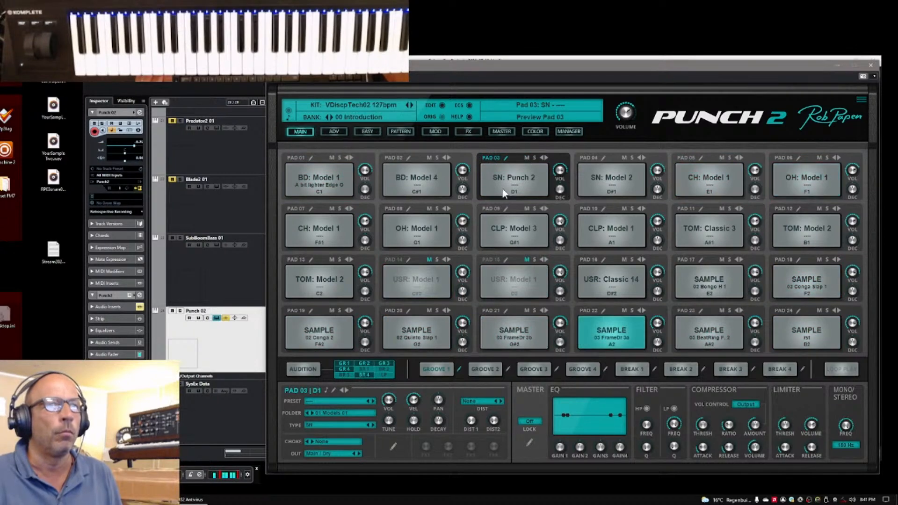
Open pad 03 for advanced editing, choose the 02 SampleBased 01 preset folder and set its tuning to -10 semitones
left_click(506, 158)
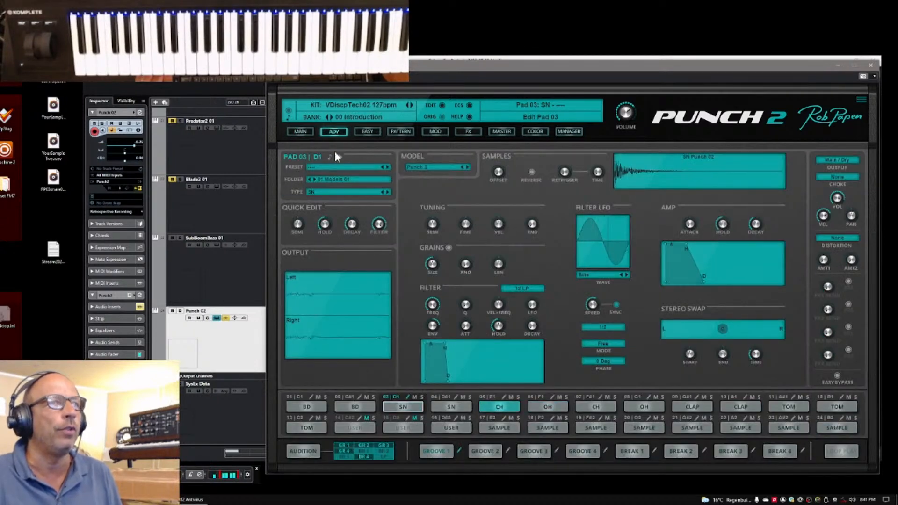
left_click(338, 179)
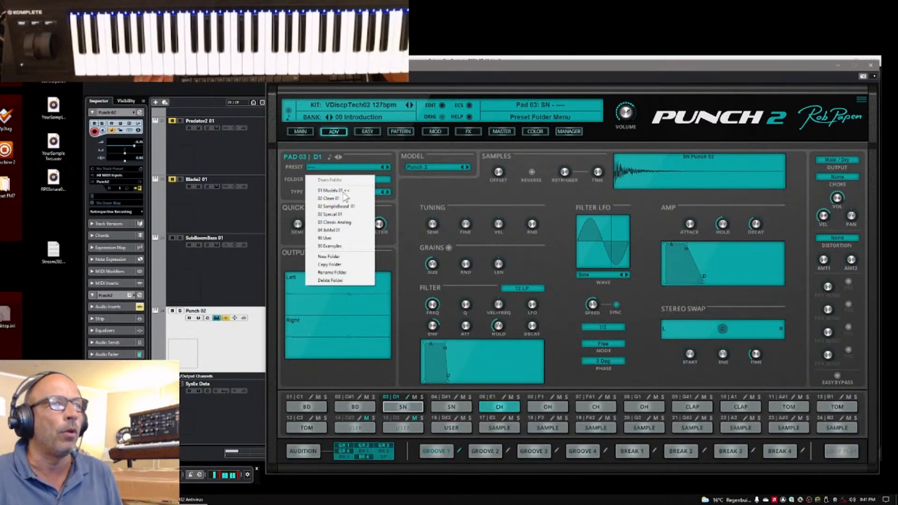
left_click(335, 207)
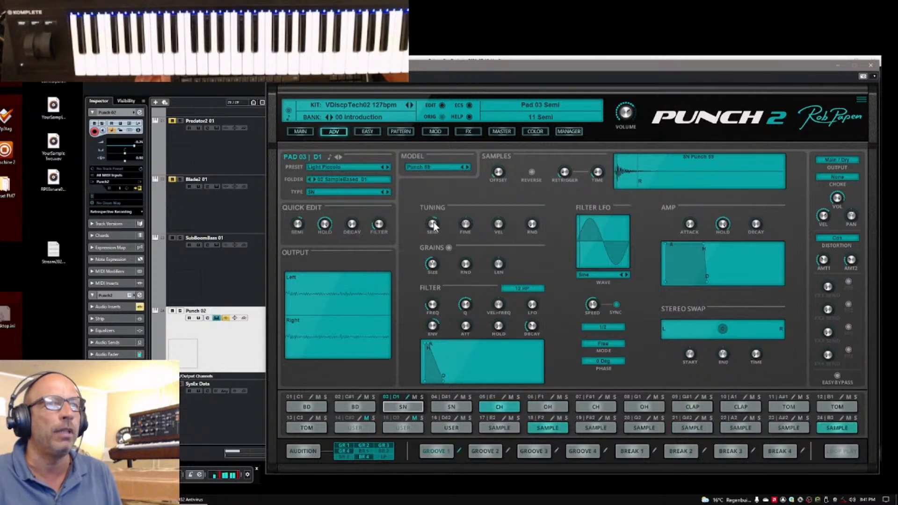
left_click_drag(434, 228, 437, 248)
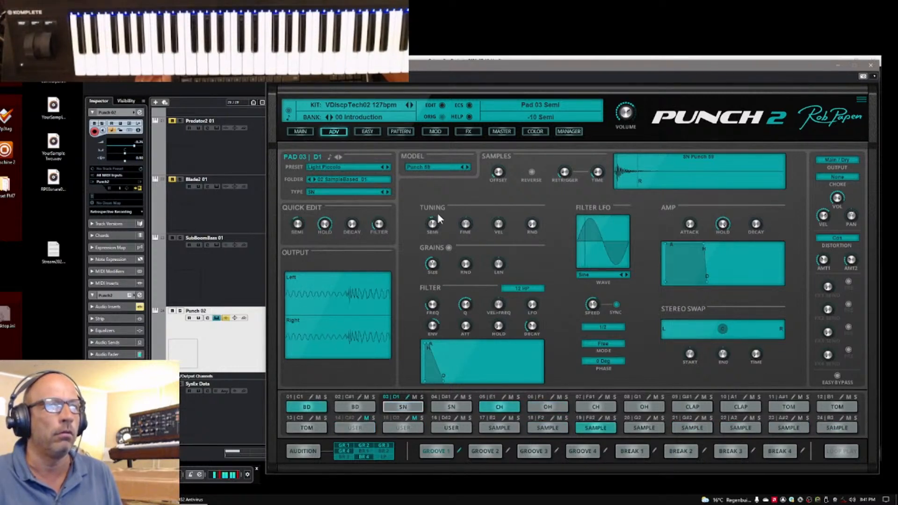
Turn on grains for pad 03, set the grain lengthening to 200% and return to the main pad overview
left_click(448, 248)
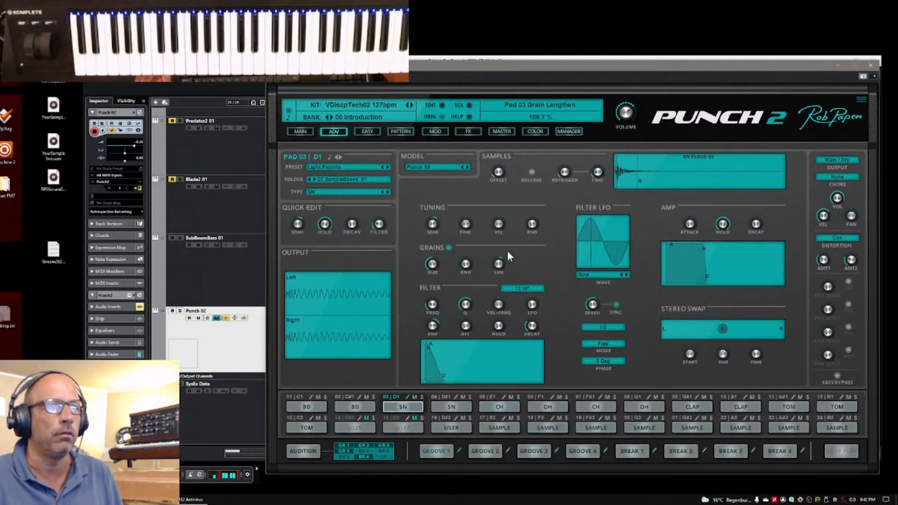
left_click_drag(508, 252, 499, 285)
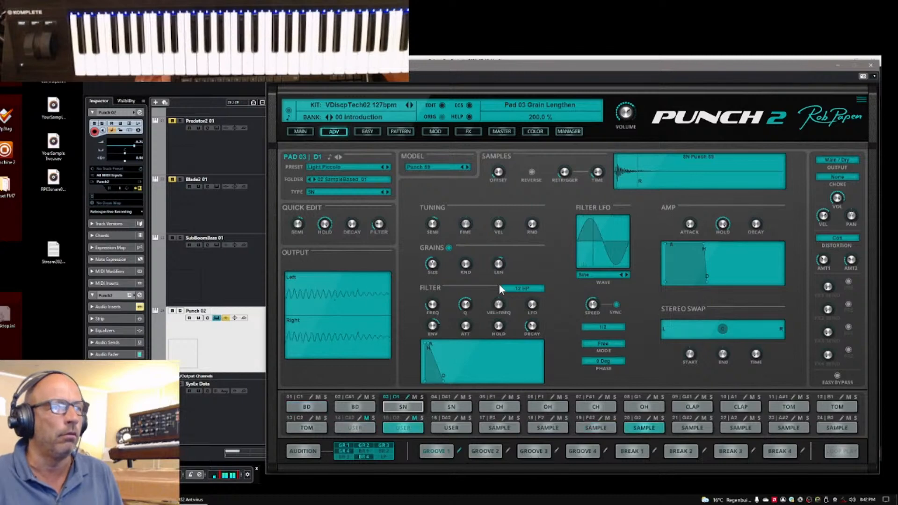
left_click(301, 131)
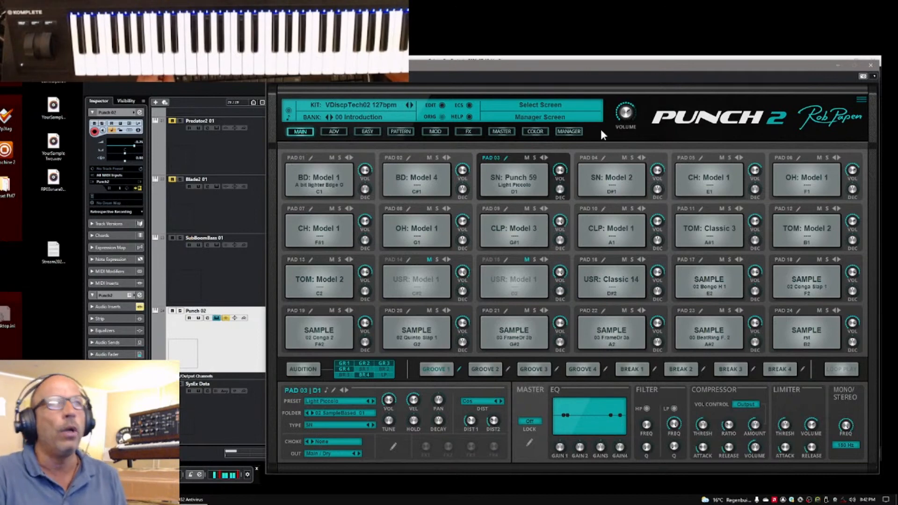
Save the edited kit in the 98 Default Presets bank folder as OwnPreset and return to the main pad overview
left_click(575, 132)
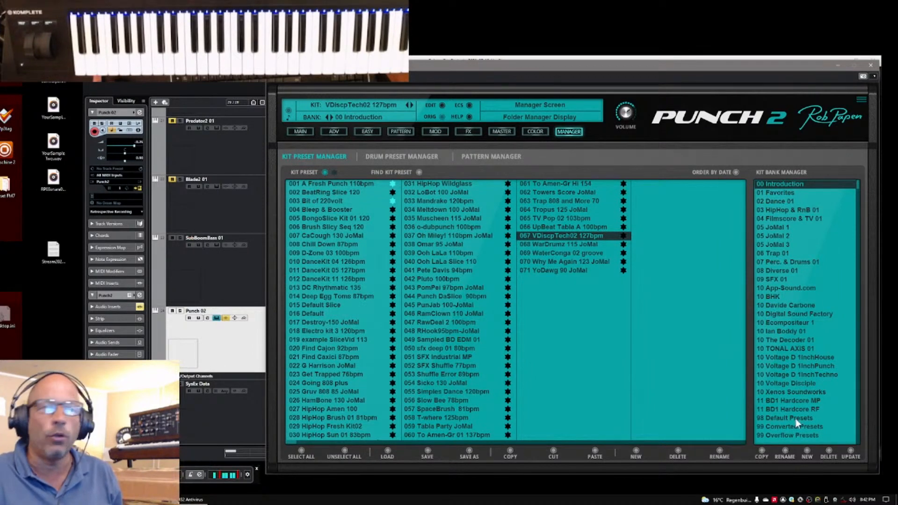
left_click(356, 105)
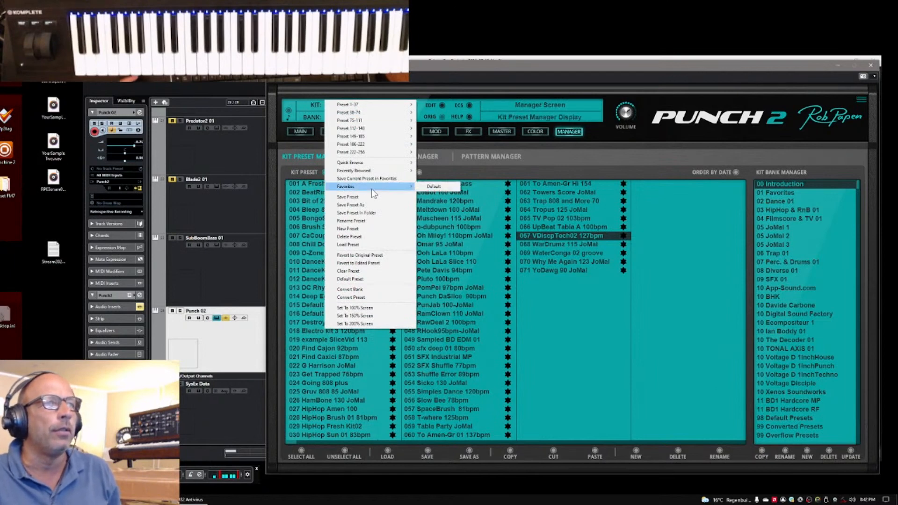
left_click(378, 214)
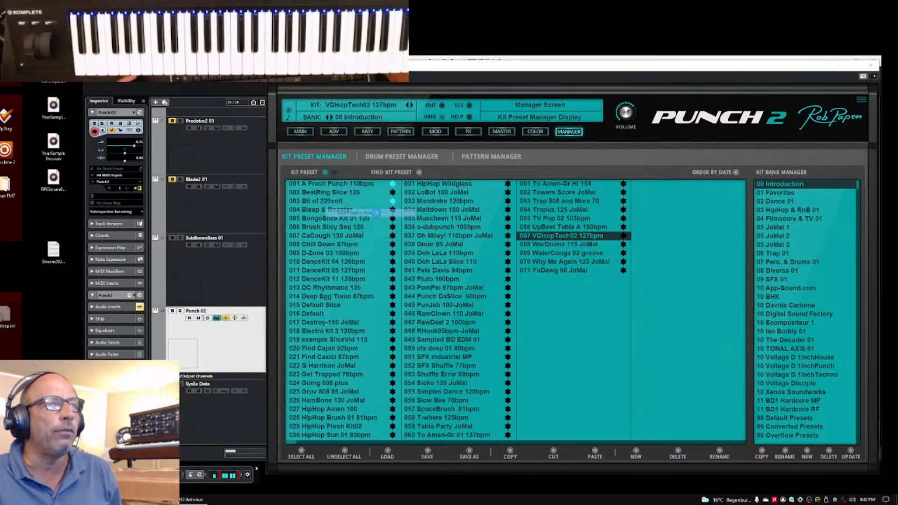
left_click_drag(334, 192, 570, 128)
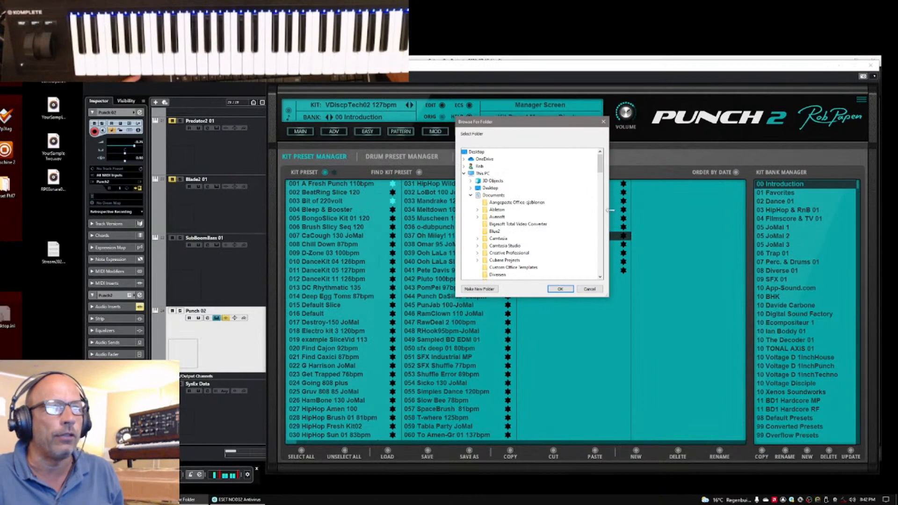
left_click_drag(598, 162, 613, 209)
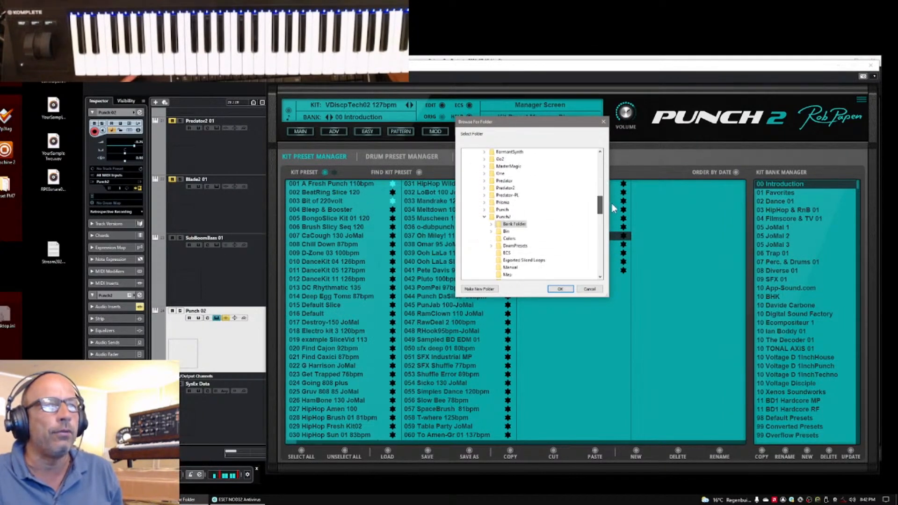
left_click(491, 224)
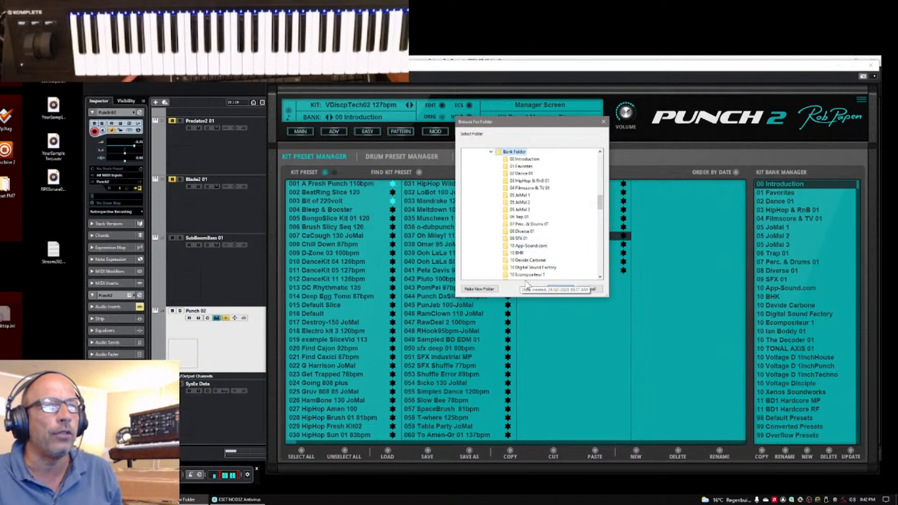
left_click_drag(604, 211, 604, 220)
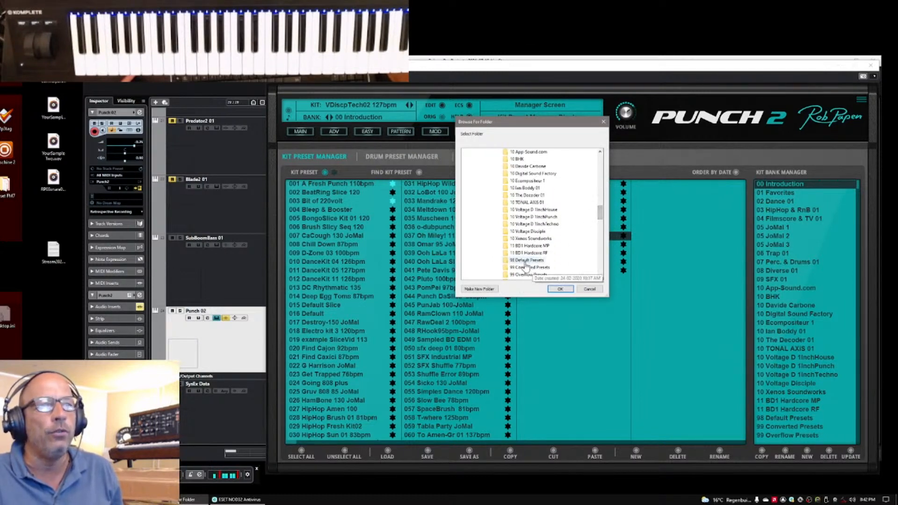
left_click(506, 262)
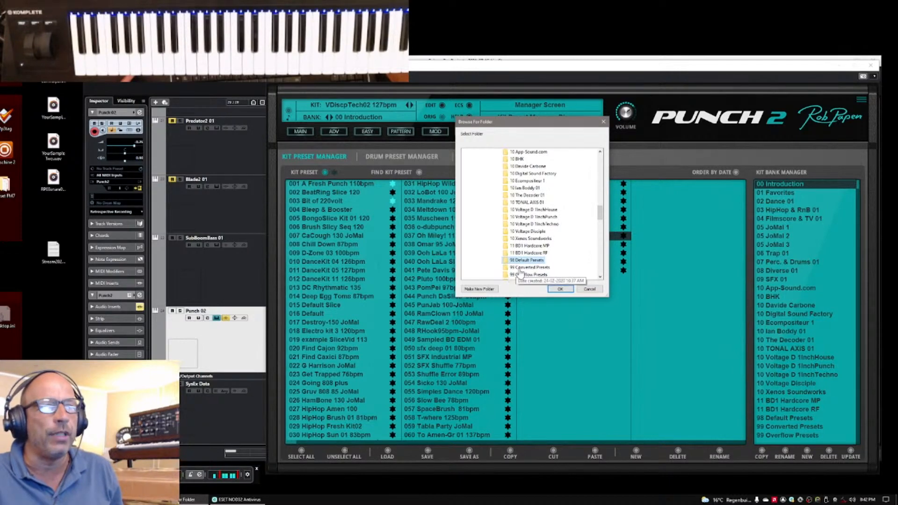
left_click(560, 289)
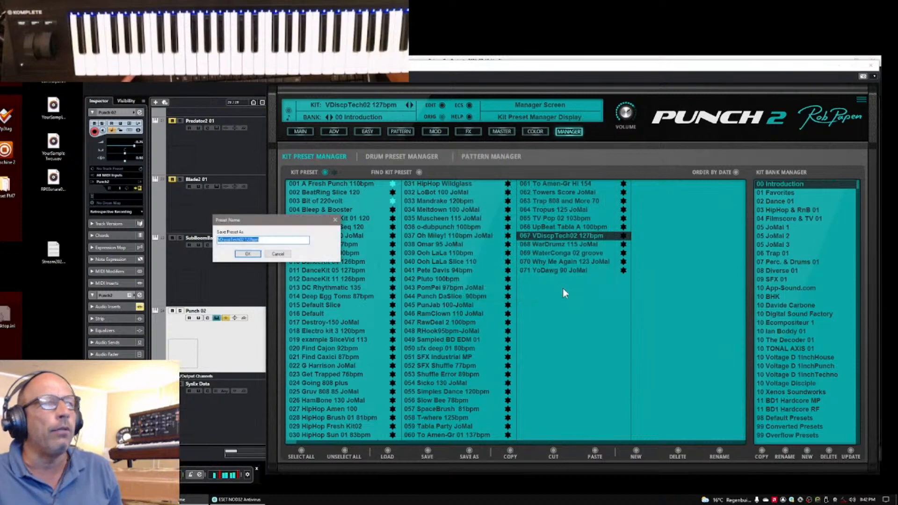
left_click_drag(299, 228, 570, 222)
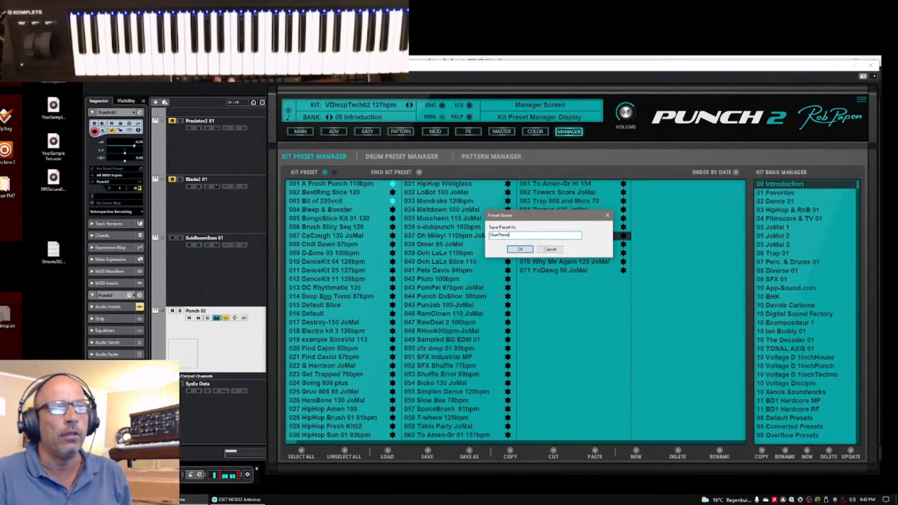
left_click(522, 250)
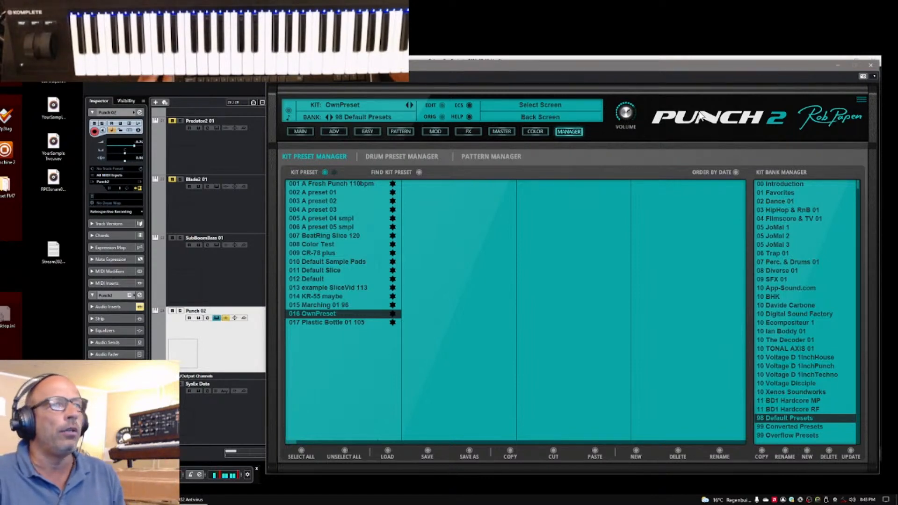
left_click(301, 133)
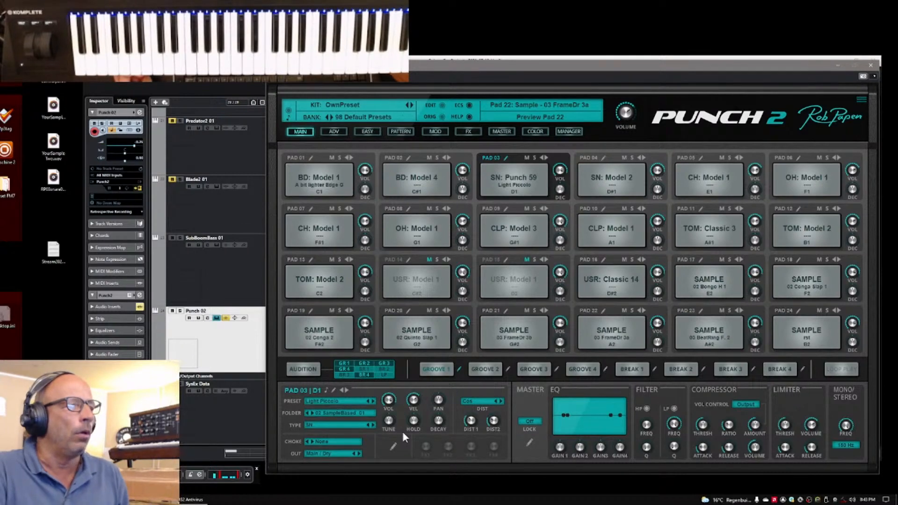
Minimise the instrument window and move the Punch 02 clip to start at bar 9
left_click(837, 67)
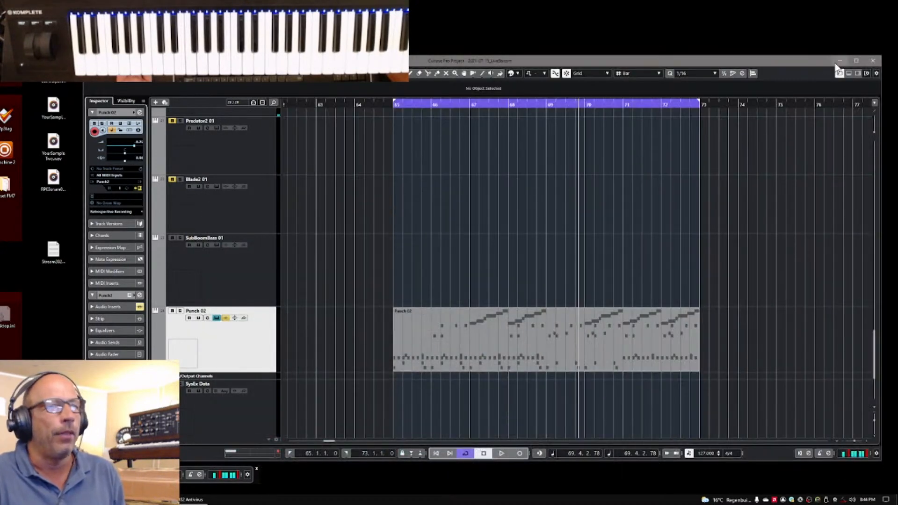
left_click_drag(854, 439, 851, 441)
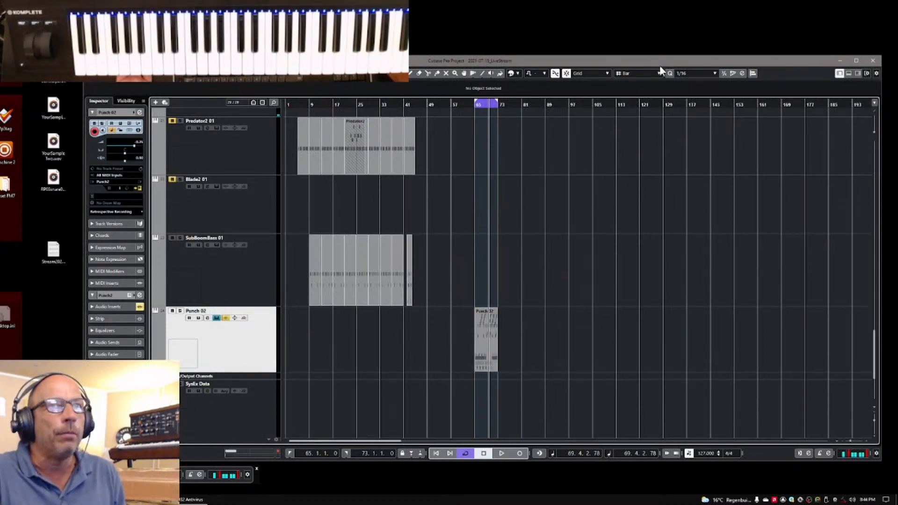
left_click_drag(485, 338, 317, 343)
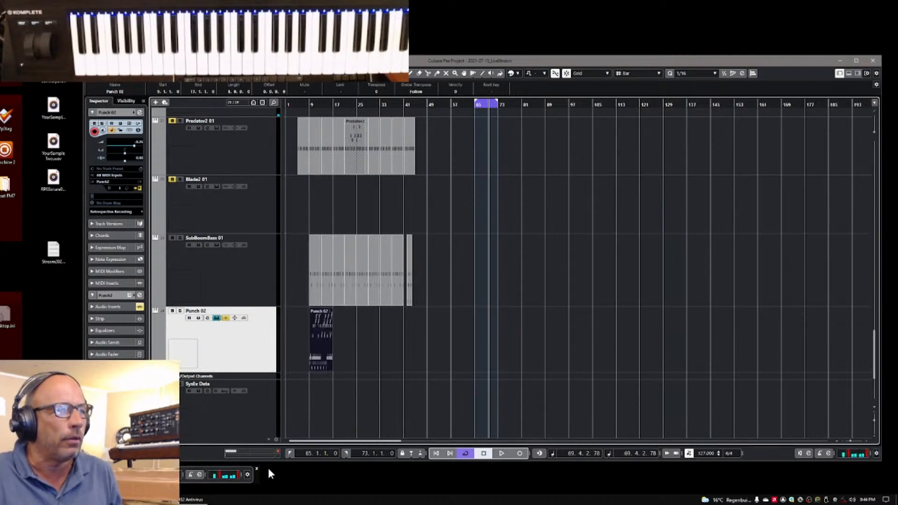
Set the loop locators to bars 9 and 17 and start playback from the left locator
double_click(304, 453)
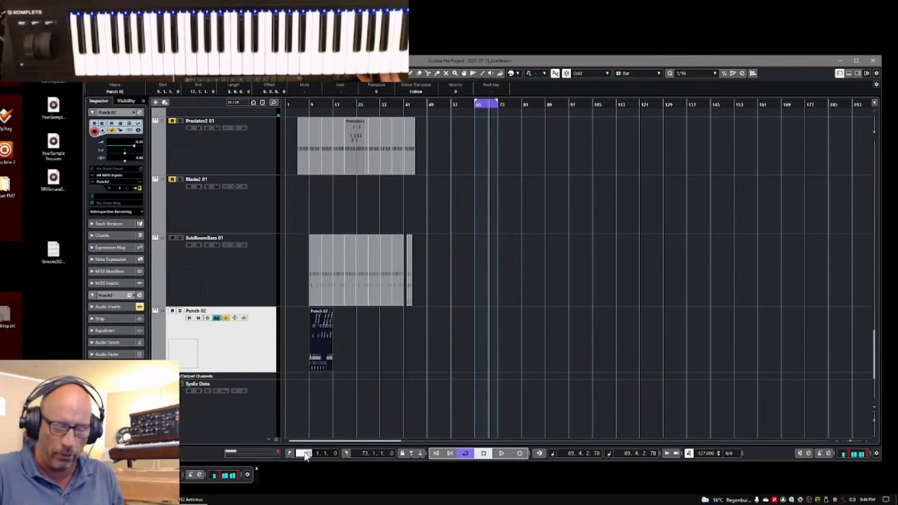
type("9")
key("Return")
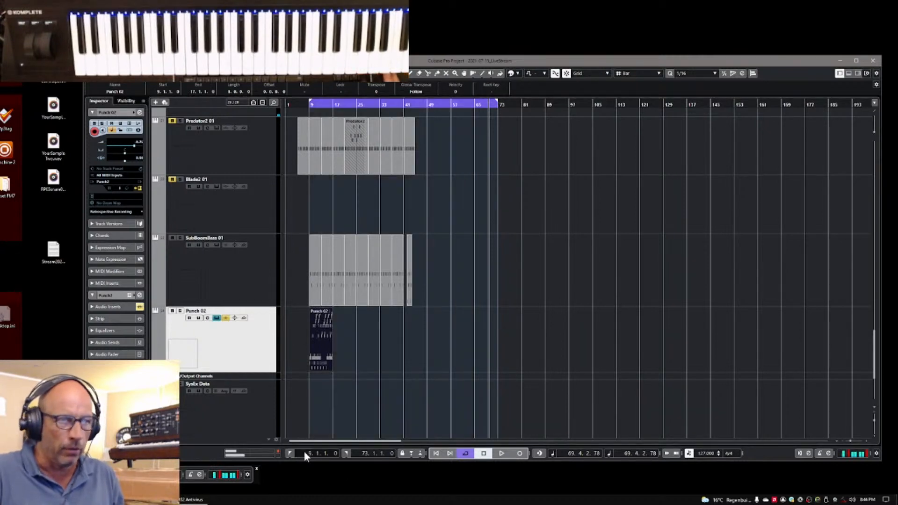
double_click(363, 454)
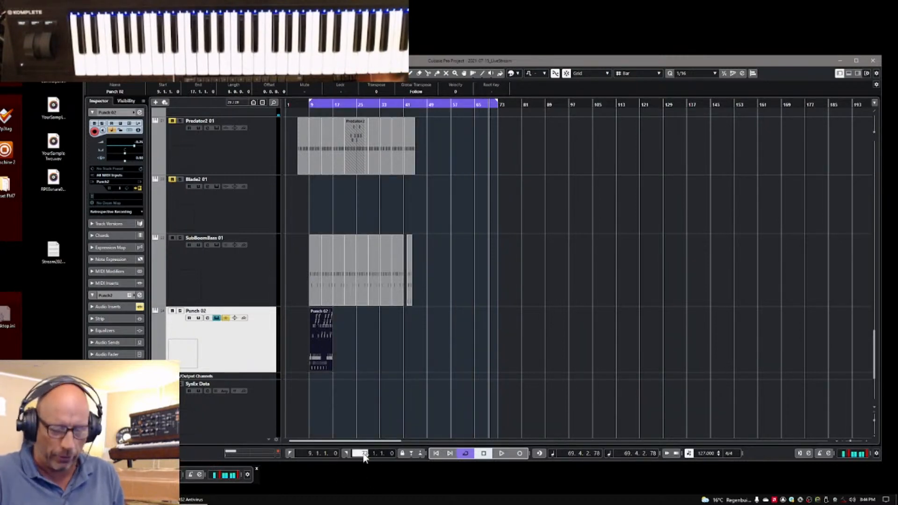
type("17")
key("Return")
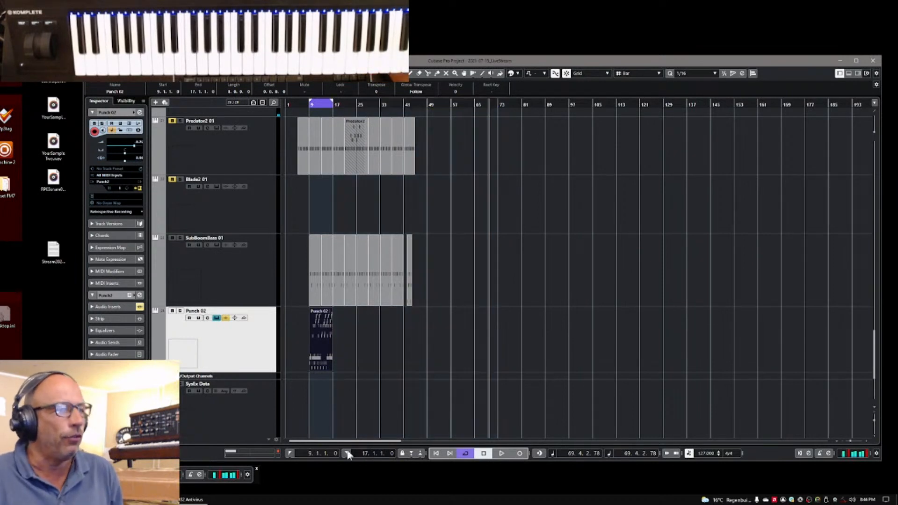
left_click(286, 453)
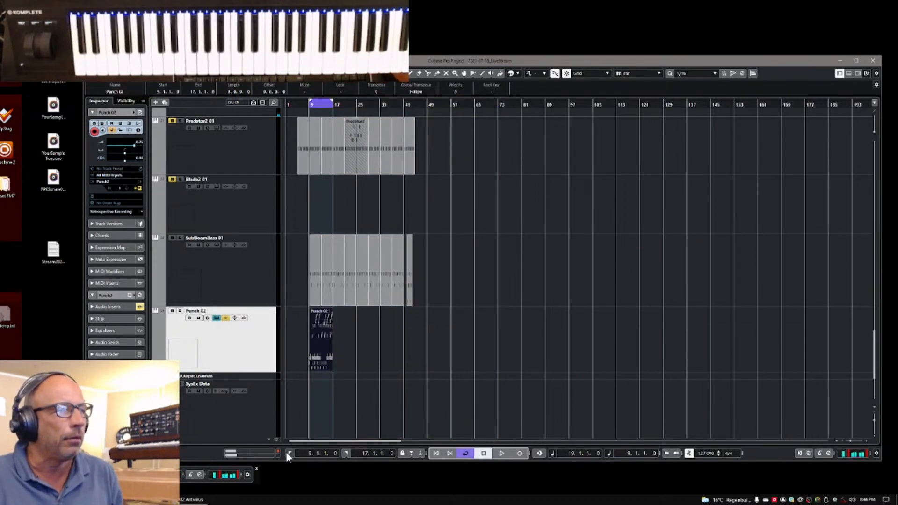
key("space")
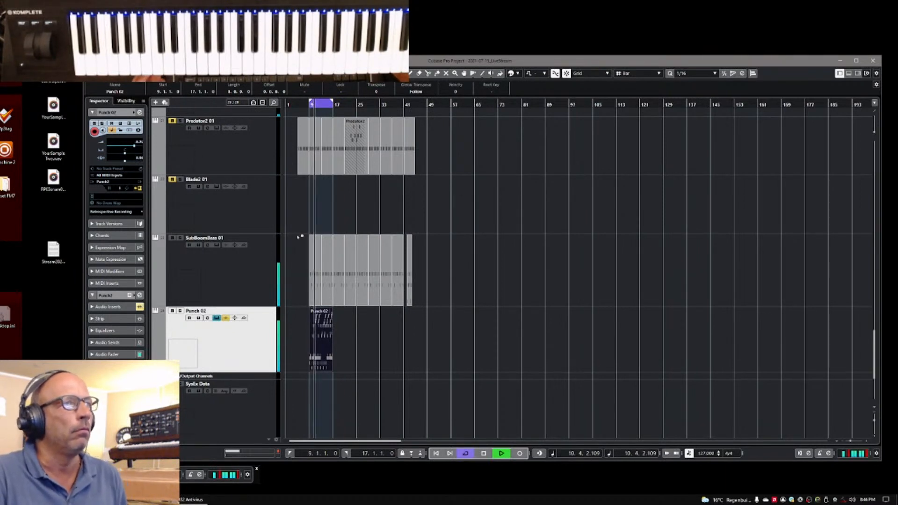
Mute the two Predator2 01 tracks directly below Punch 01 and raise the Punch 01 track's volume
left_click_drag(874, 419, 873, 414)
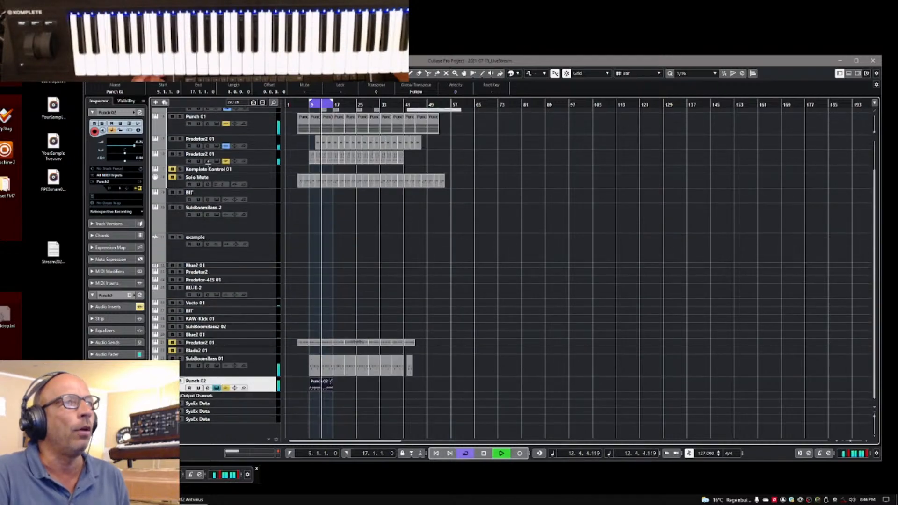
left_click(171, 139)
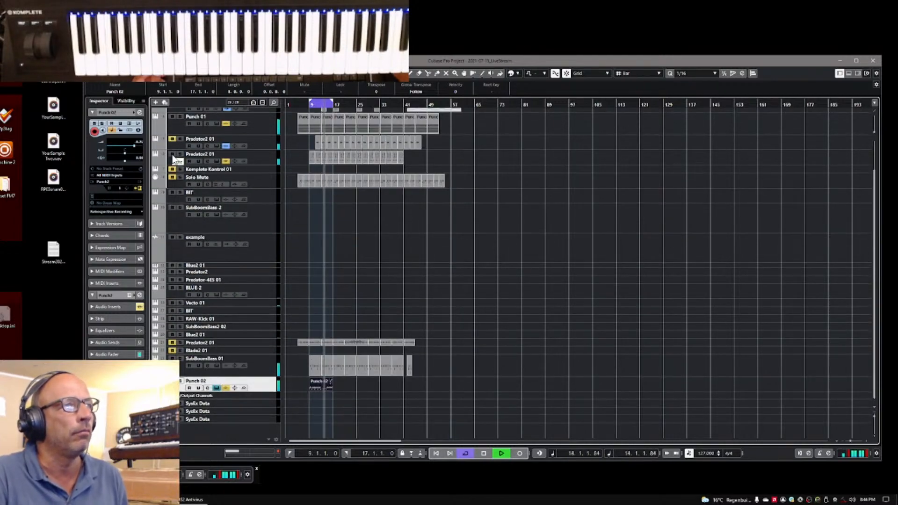
left_click(171, 154)
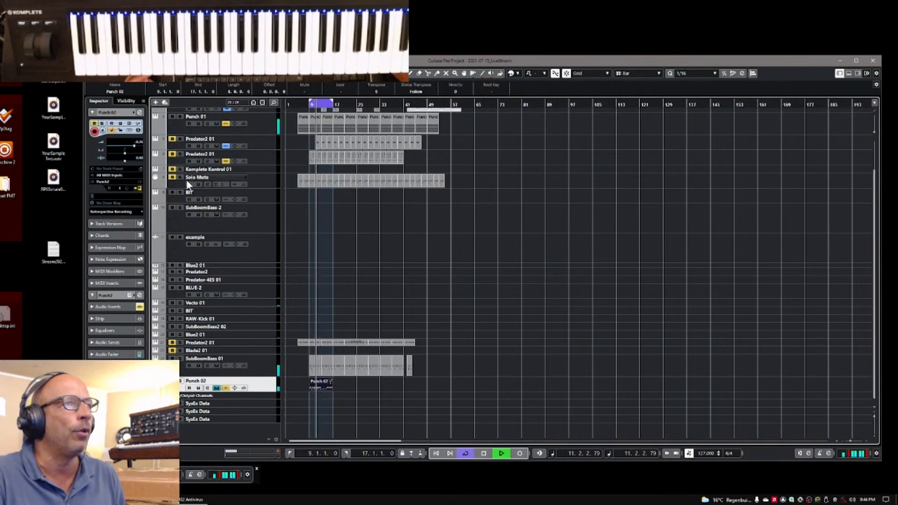
left_click(175, 128)
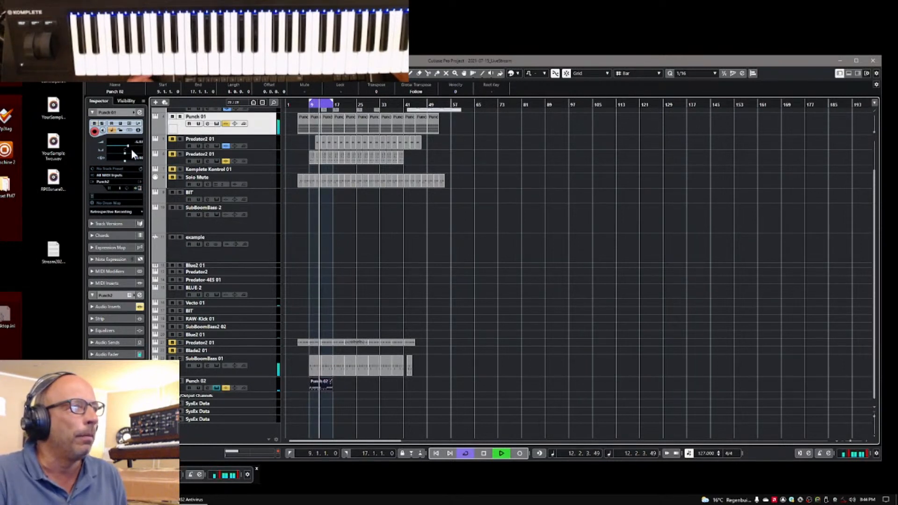
left_click_drag(128, 144, 130, 146)
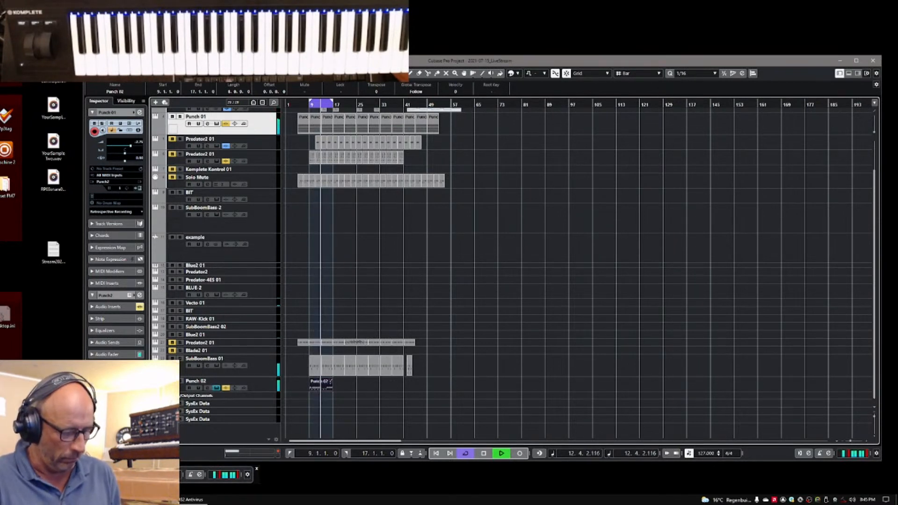
Stop playback and split the Punch 02 clip at bar 15
key("h")
key("h")
key("h")
key("h")
key("h")
key("h")
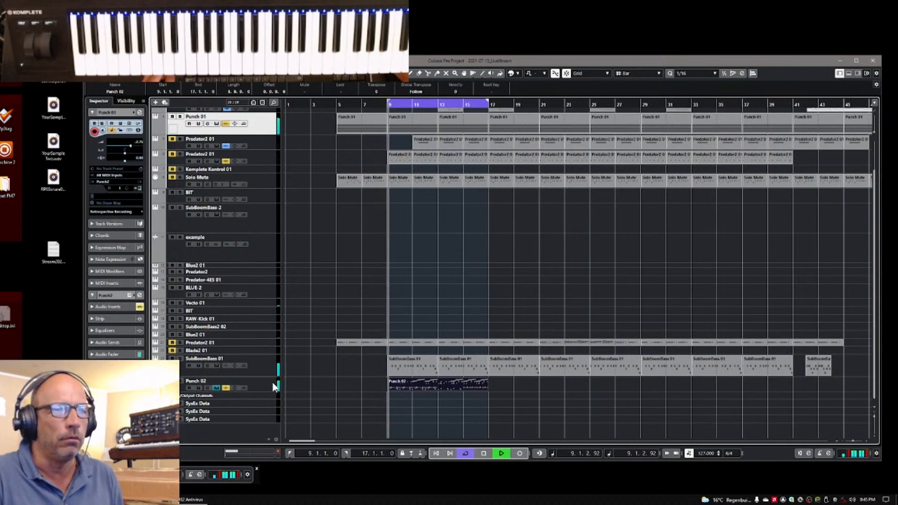
right_click(533, 388)
left_click(568, 390)
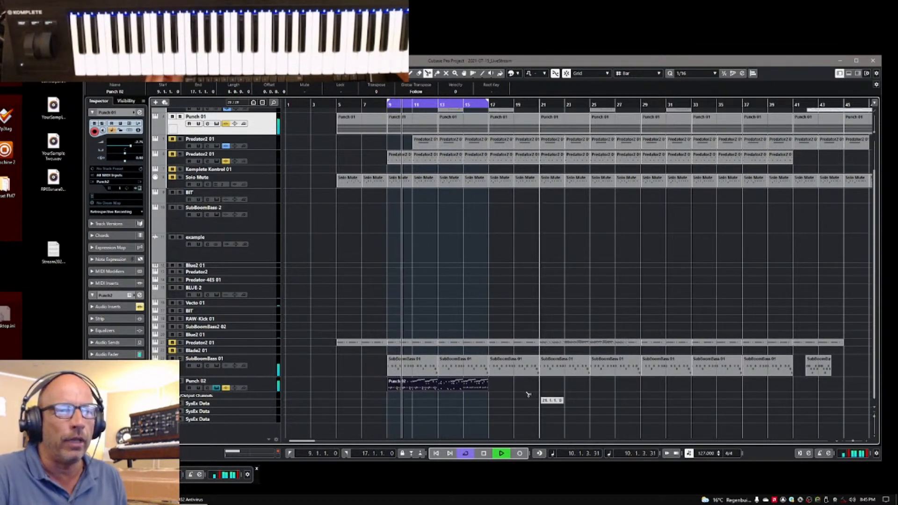
key("space")
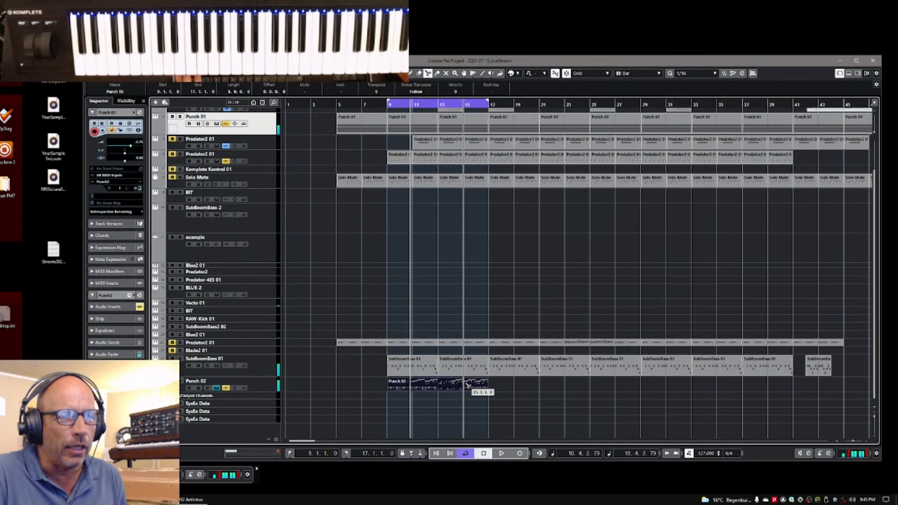
left_click(468, 385)
right_click(495, 386)
left_click(497, 385)
Move the first part of the Punch 02 clip to bar 1 and copy its two-bar ending to bars 9, 11 and 13
left_click(424, 388)
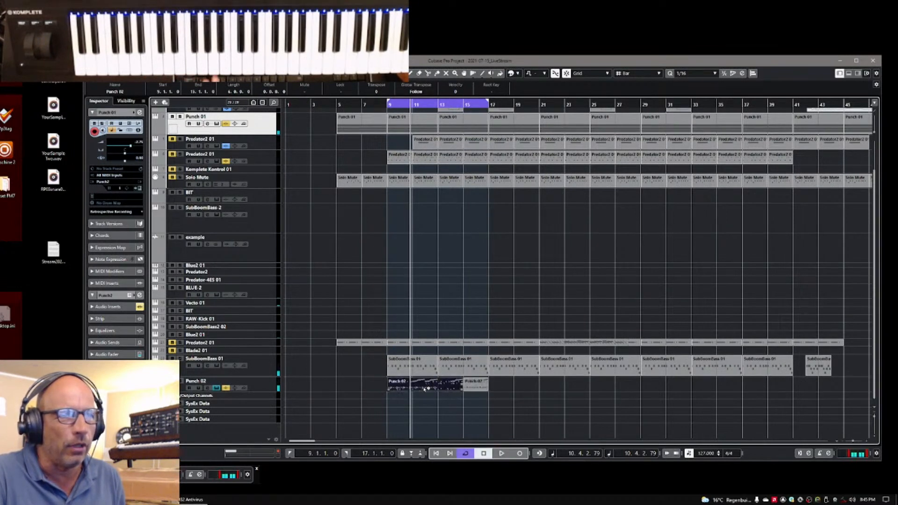
left_click_drag(329, 393, 371, 389)
left_click_drag(471, 384, 398, 389)
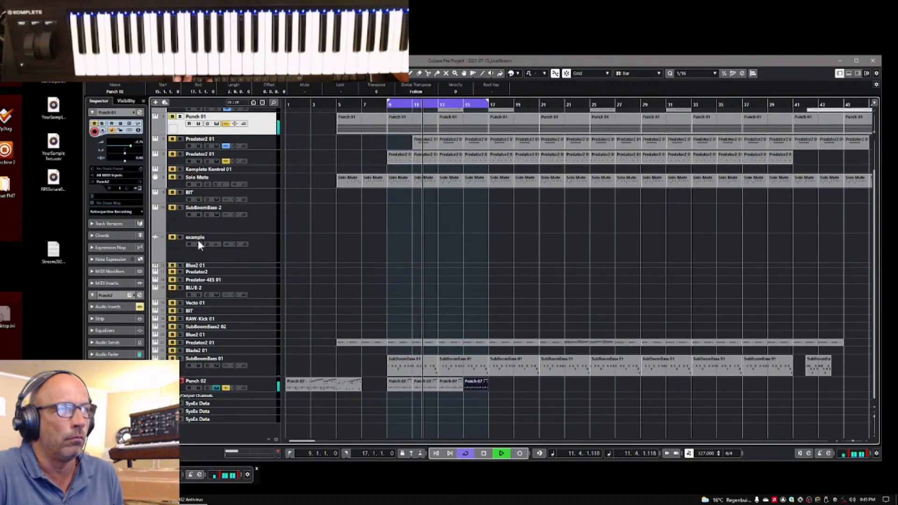
Open the Punch 01 track's instrument to view its loaded kit and close it again
left_click(140, 188)
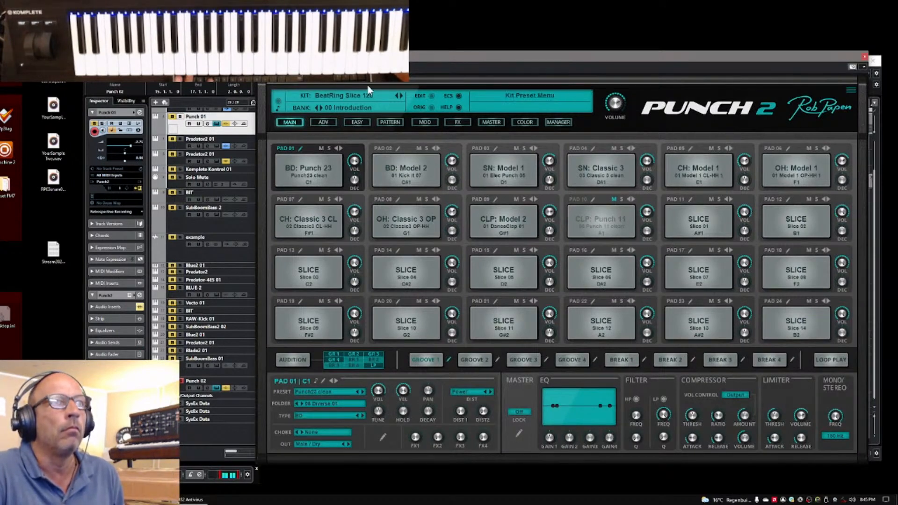
left_click(865, 60)
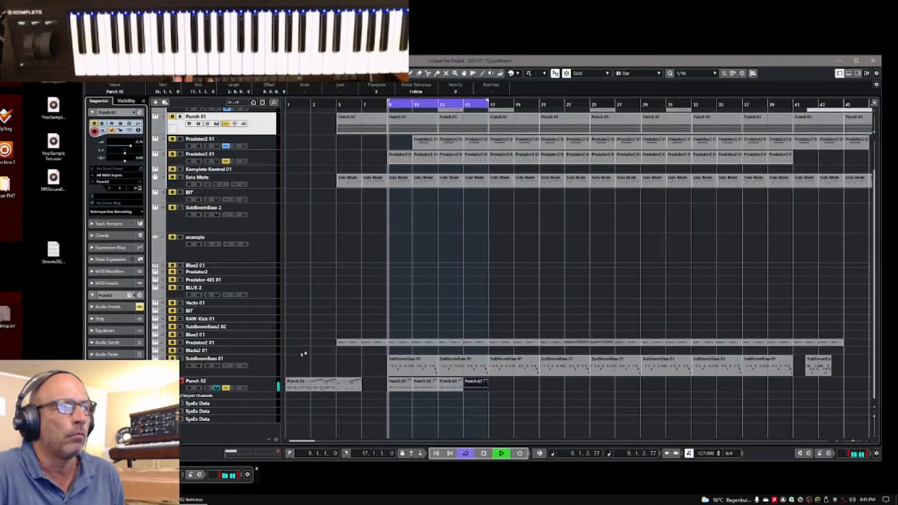
left_click(139, 188)
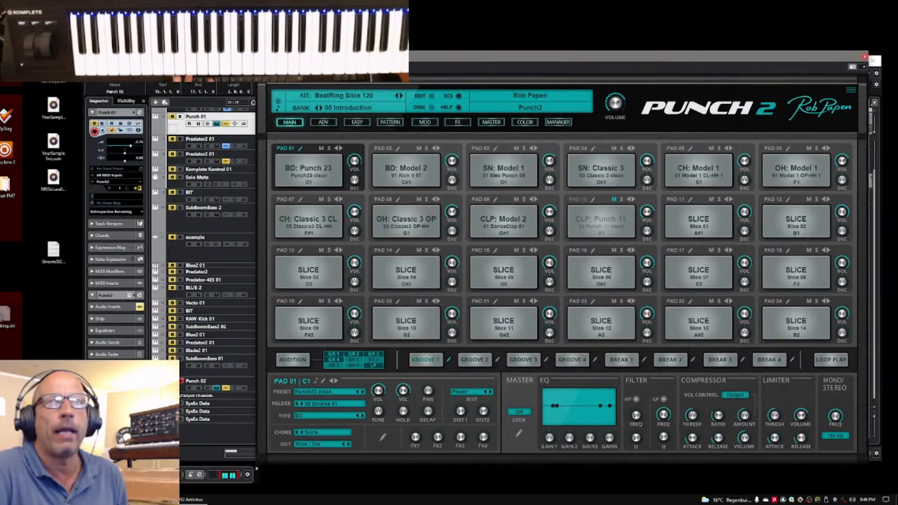
left_click(865, 56)
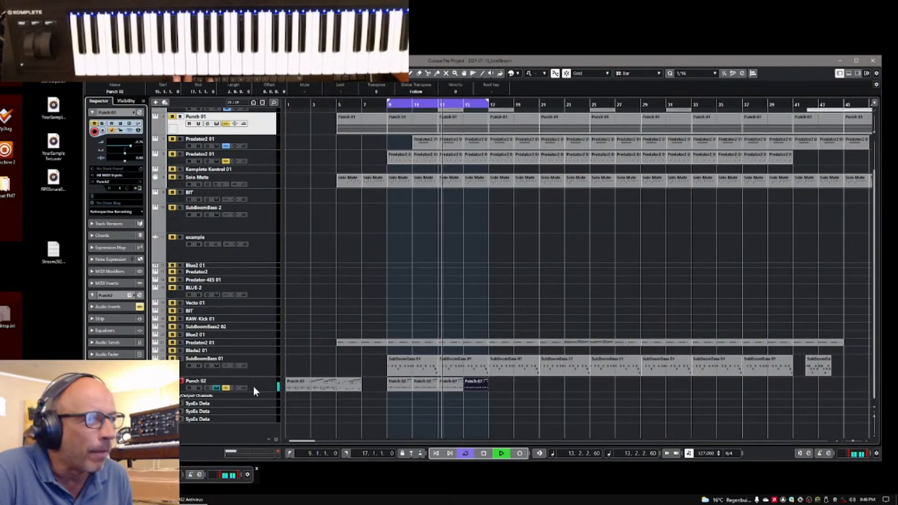
Take the Punch 02 track out of solo and open its Punch 2 instrument
left_click(139, 188)
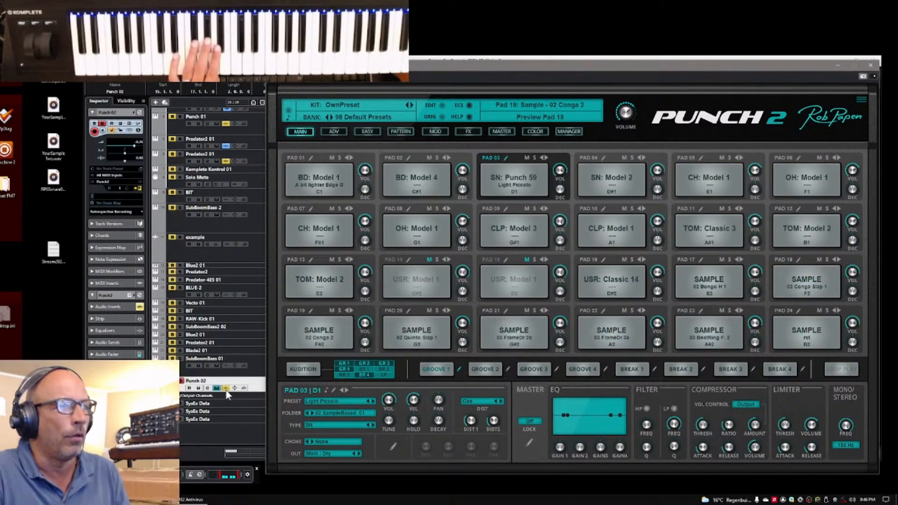
left_click(207, 389)
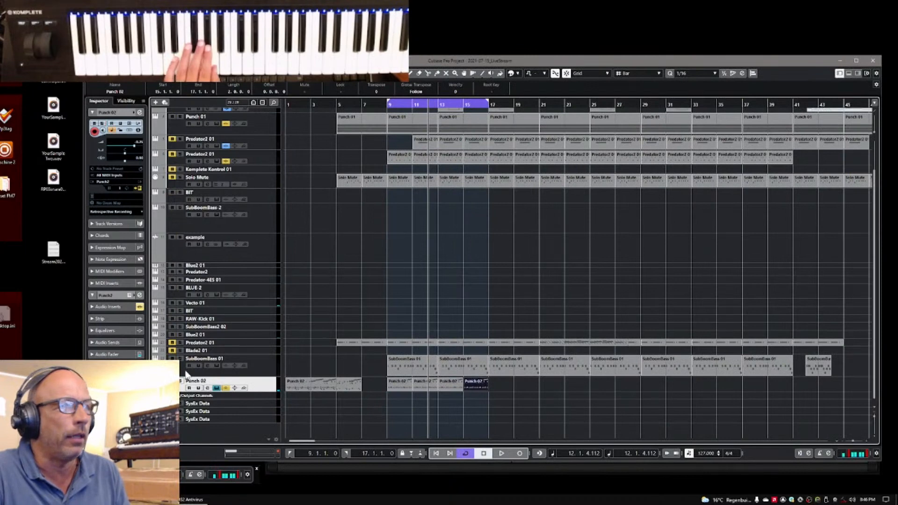
left_click(139, 189)
left_click(139, 189)
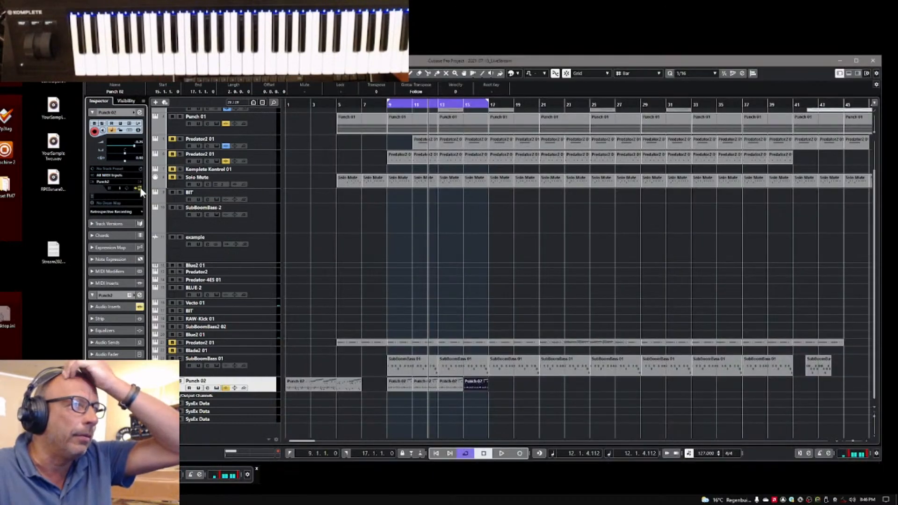
left_click(139, 189)
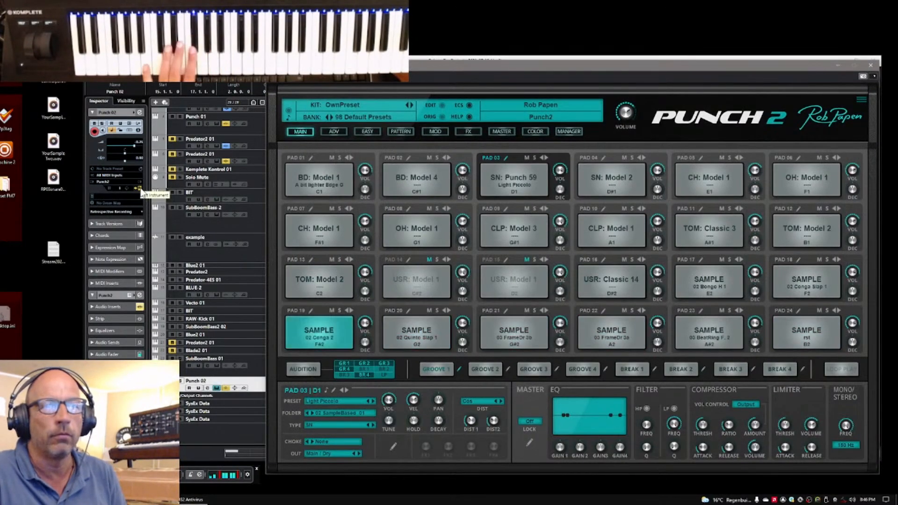
Mute pads 19, 20, 21 and 22 of the kit and unmute pad 19 again
left_click(332, 310)
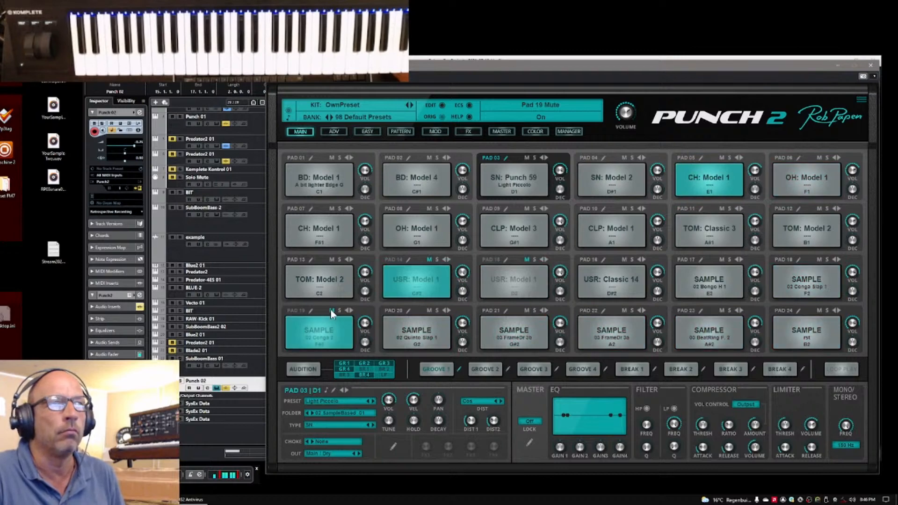
left_click(429, 311)
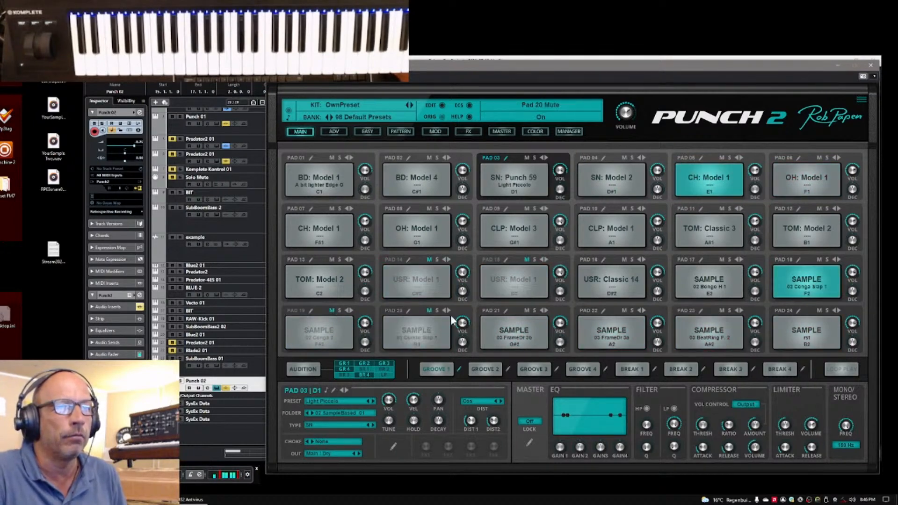
left_click(526, 311)
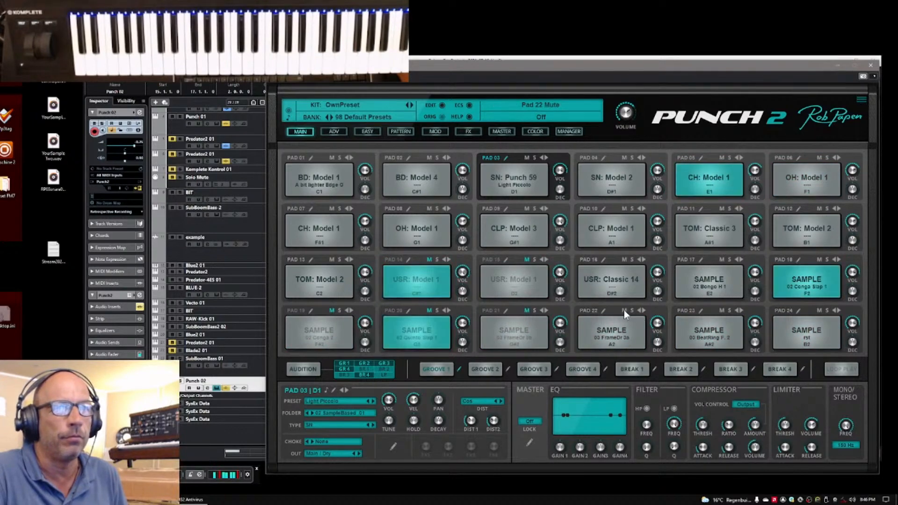
left_click(332, 310)
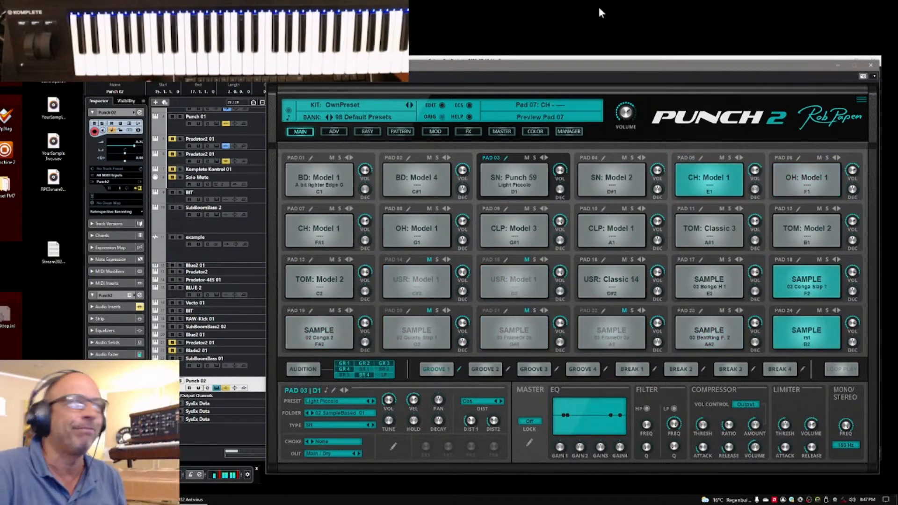
Delete the two-bar Punch 02 clips in bars 9 to 16 and move the longer clip from bar 1 to bar 9
left_click(838, 65)
left_click_drag(373, 387, 521, 391)
key("Delete")
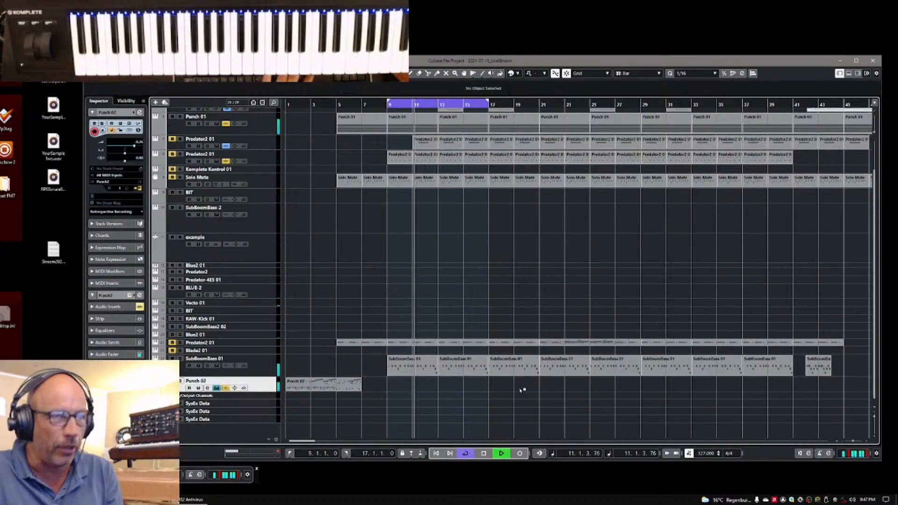
left_click_drag(315, 385, 416, 385)
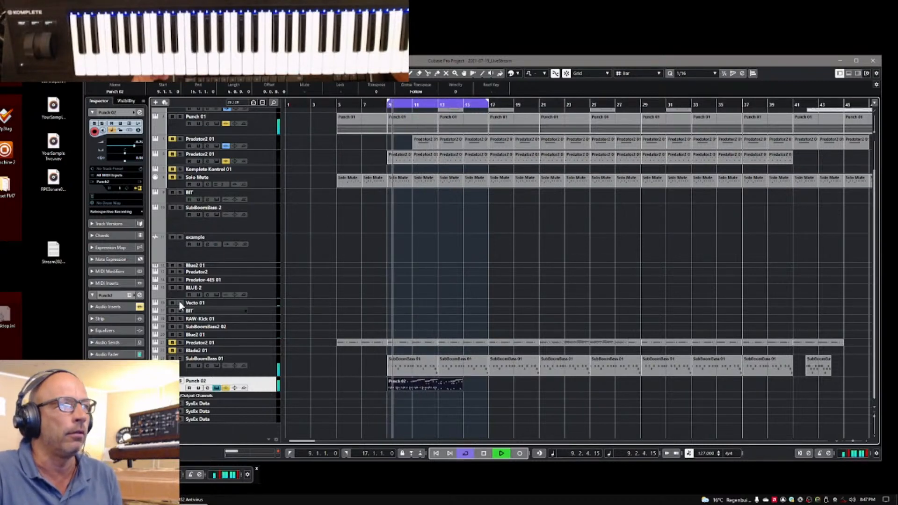
Open pad 03 of the Punch 02 kit for advanced editing, try its semitone tuning and change its preset to Punch 2 clean
left_click(139, 188)
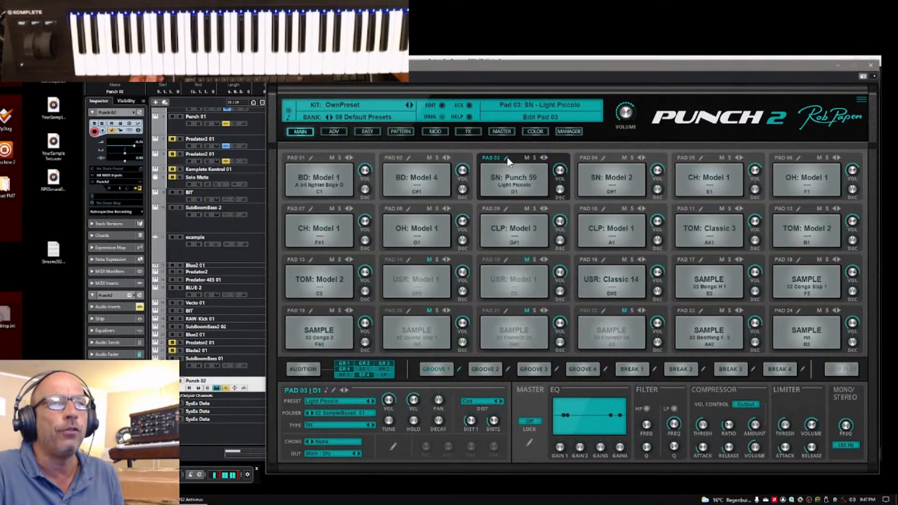
left_click(506, 157)
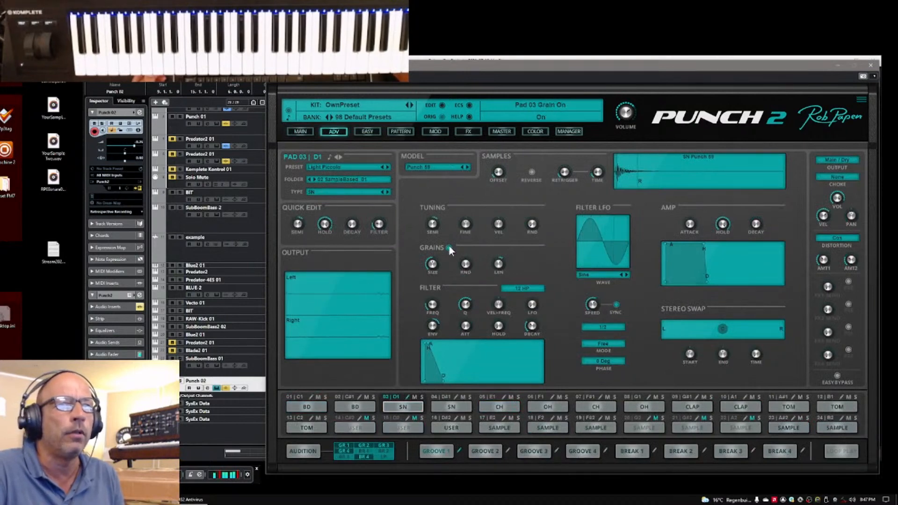
left_click_drag(437, 228, 444, 241)
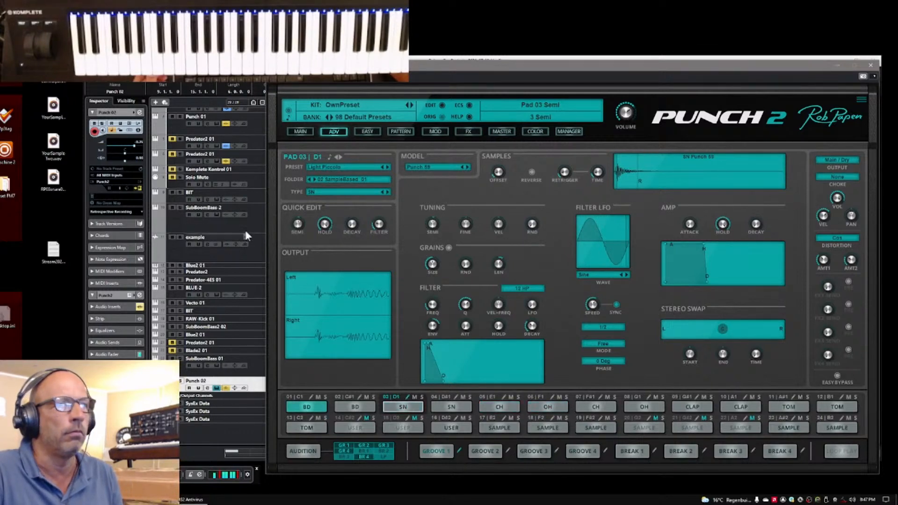
left_click(387, 167)
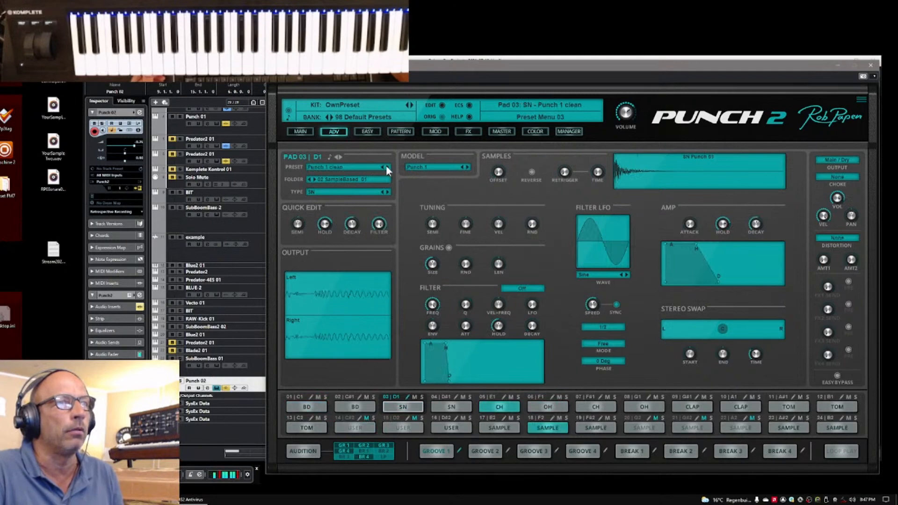
left_click(386, 167)
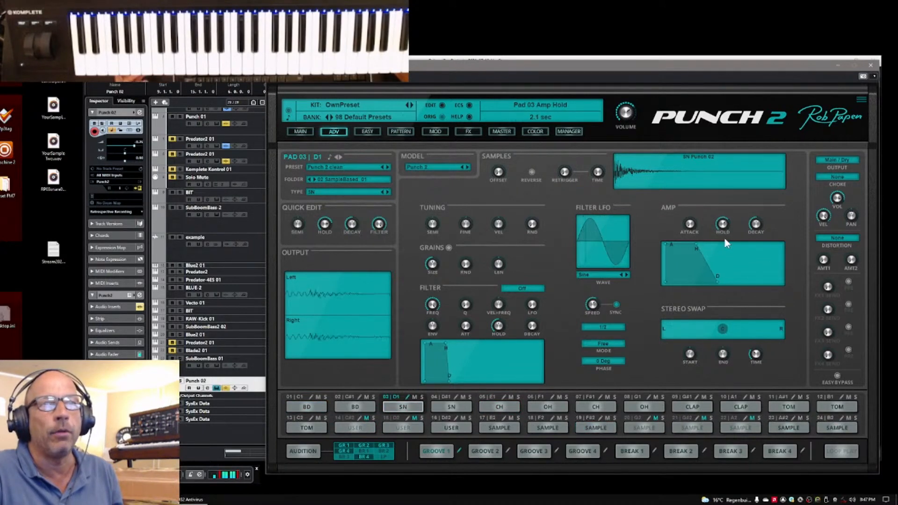
Try a shorter amp envelope and different semitone tunings on the pad 03 snare
left_click_drag(724, 245, 728, 240)
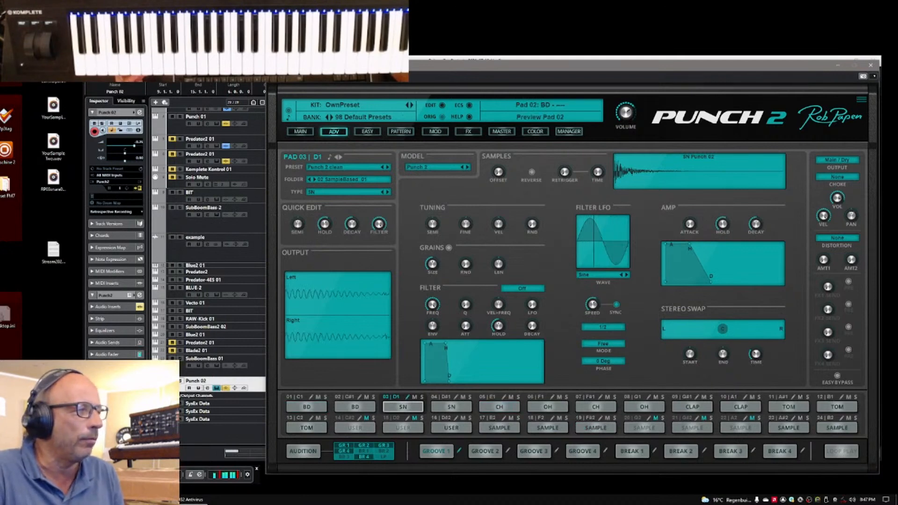
left_click_drag(723, 226, 753, 226)
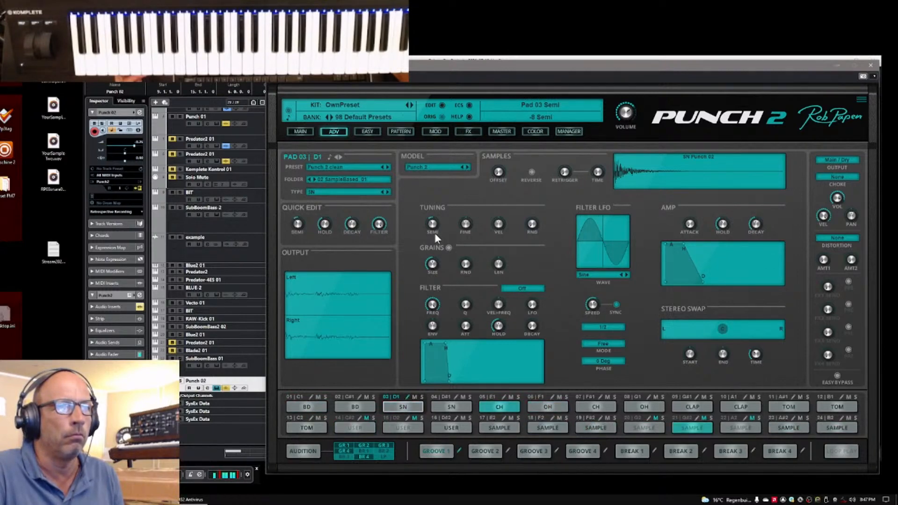
left_click_drag(434, 233, 437, 223)
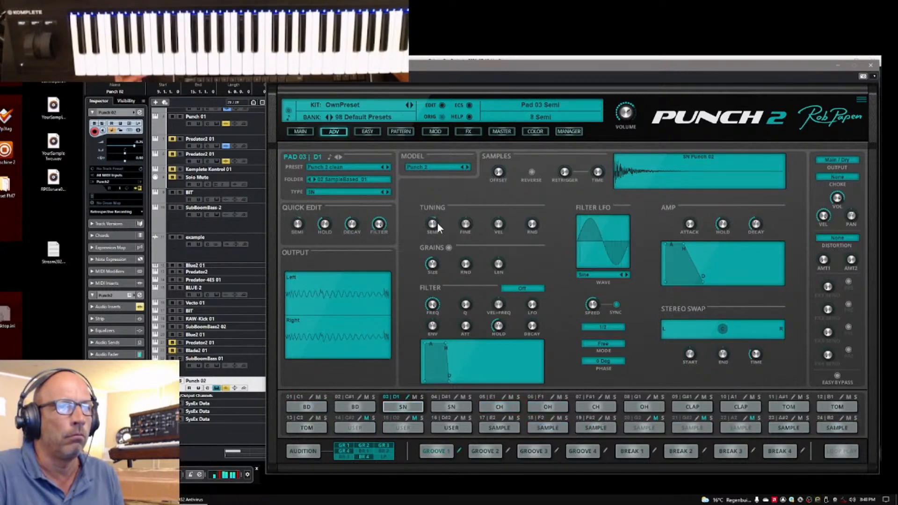
Change pad 03's preset to Punch 6 clean and shorten its amp hold and decay
left_click(388, 167)
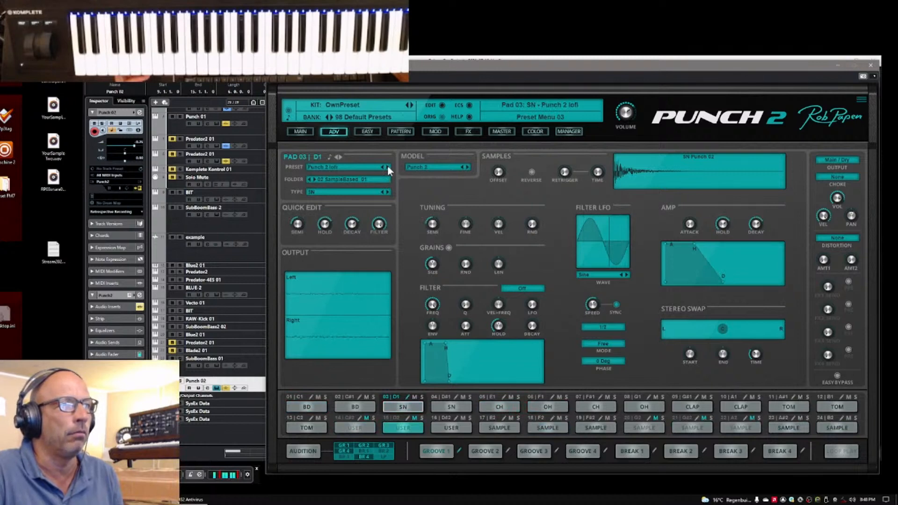
left_click(387, 167)
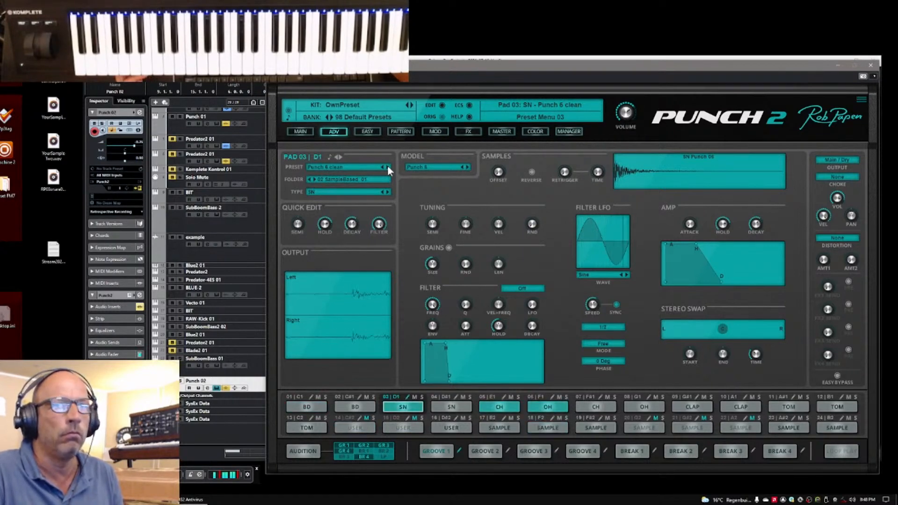
left_click_drag(724, 226, 752, 271)
left_click_drag(758, 233, 758, 234)
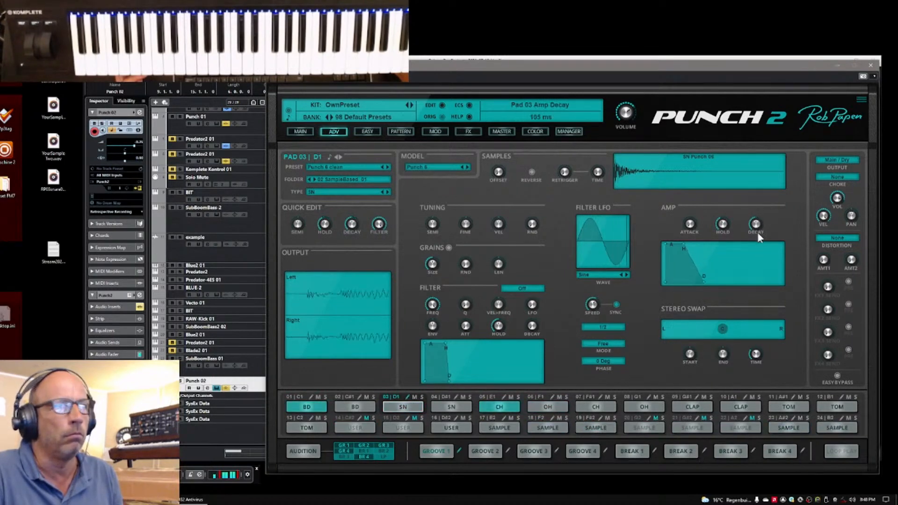
Unmute the lower of the two Predator2 01 tracks below Punch 01, and cut the Punch 02 clip down to bars 9 and 10
left_click(172, 154)
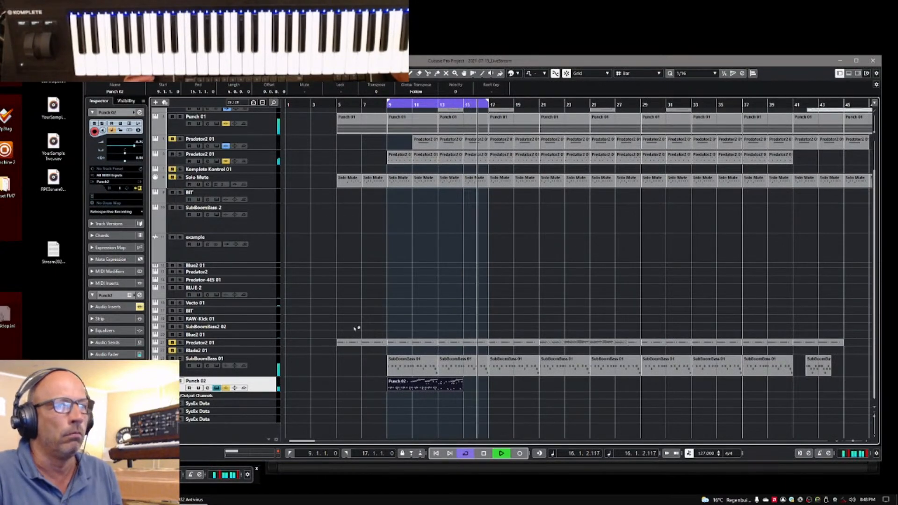
right_click(523, 399)
left_click(560, 398)
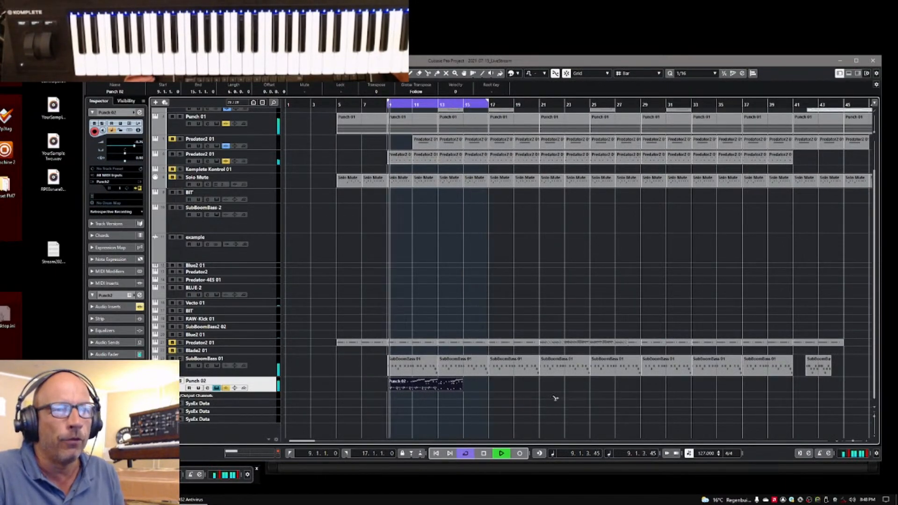
left_click(414, 384)
key("1")
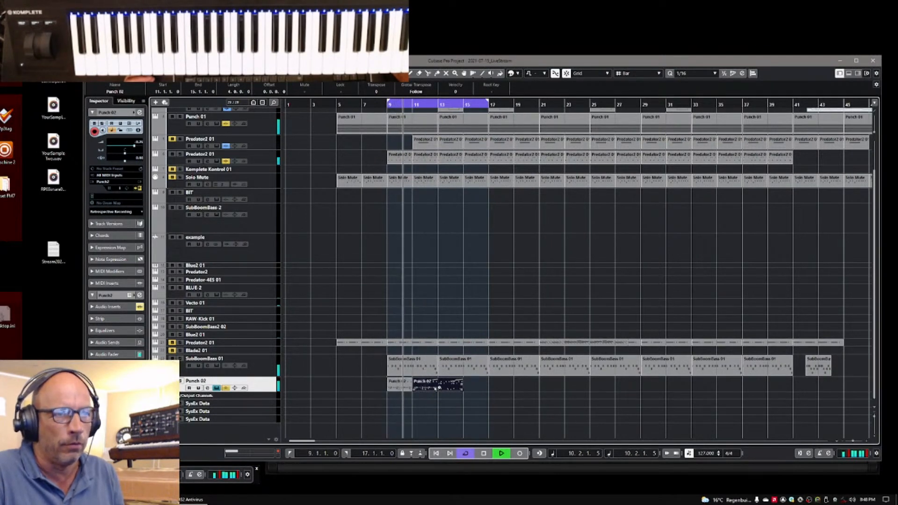
key("Delete")
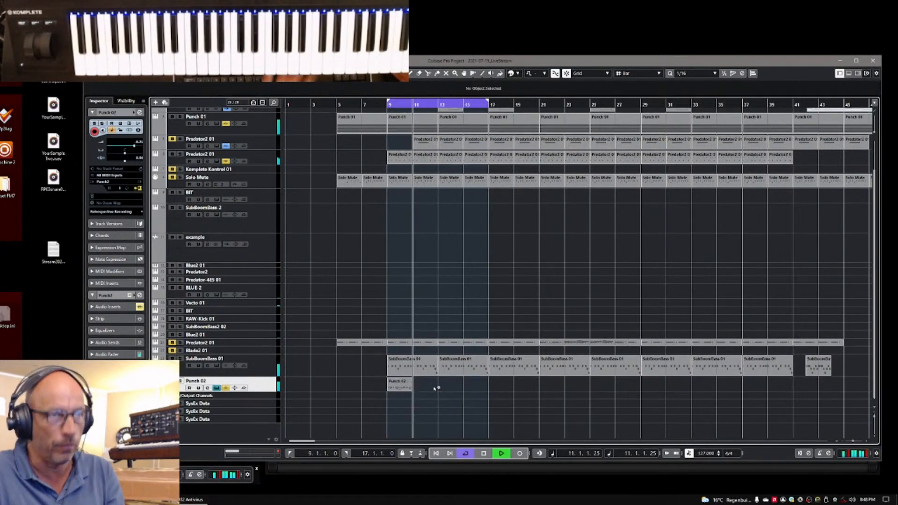
Duplicate the two-bar Punch 02 clip three times to fill the loop up to bar 17
left_click(394, 384)
key("ctrl+d")
key("ctrl+d")
key("ctrl+d")
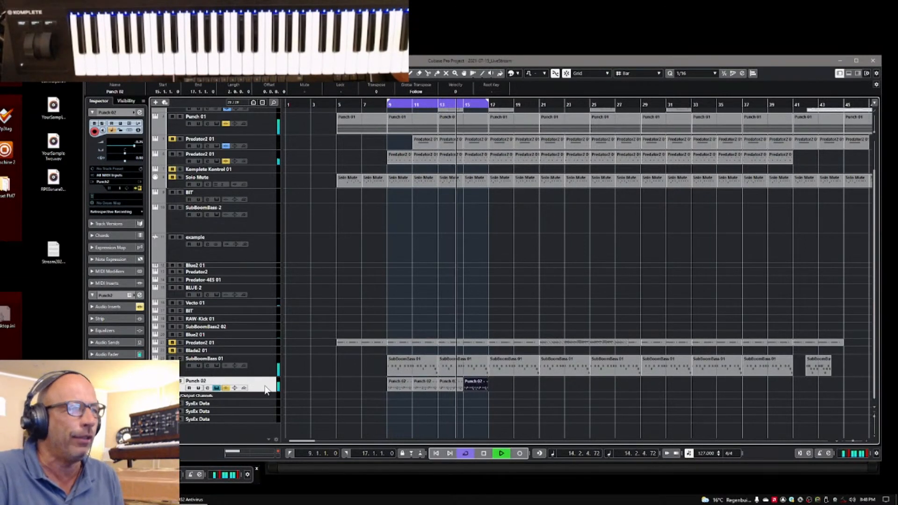
Audition the Punch 02 track in solo while toggling pad 01's mute, end the solo and stop playback
left_click(182, 381)
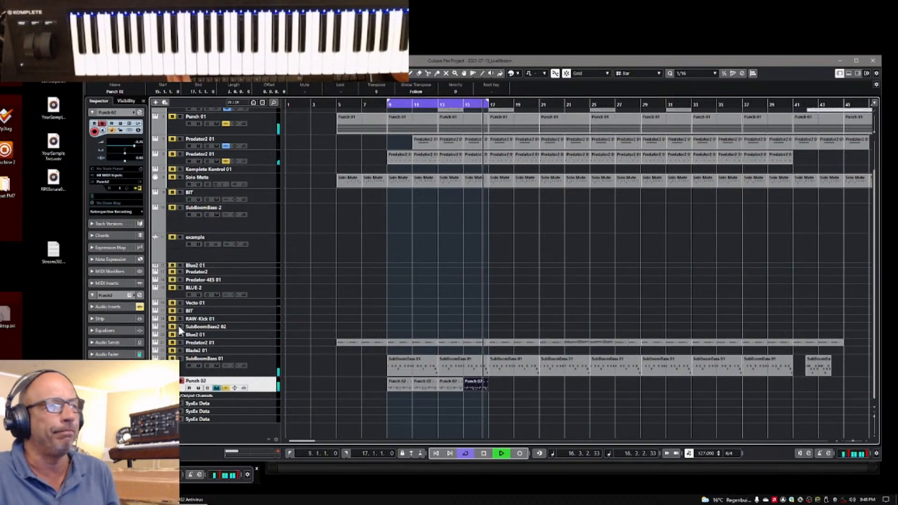
left_click(140, 188)
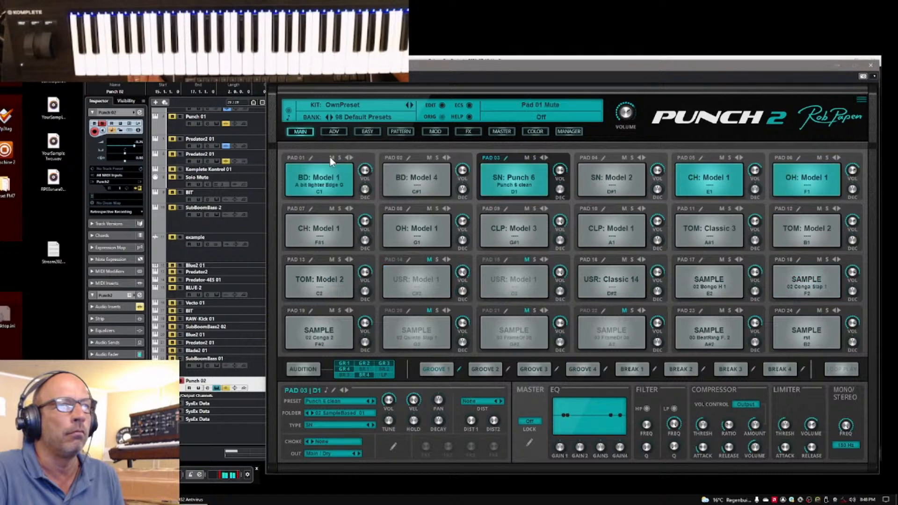
left_click(331, 157)
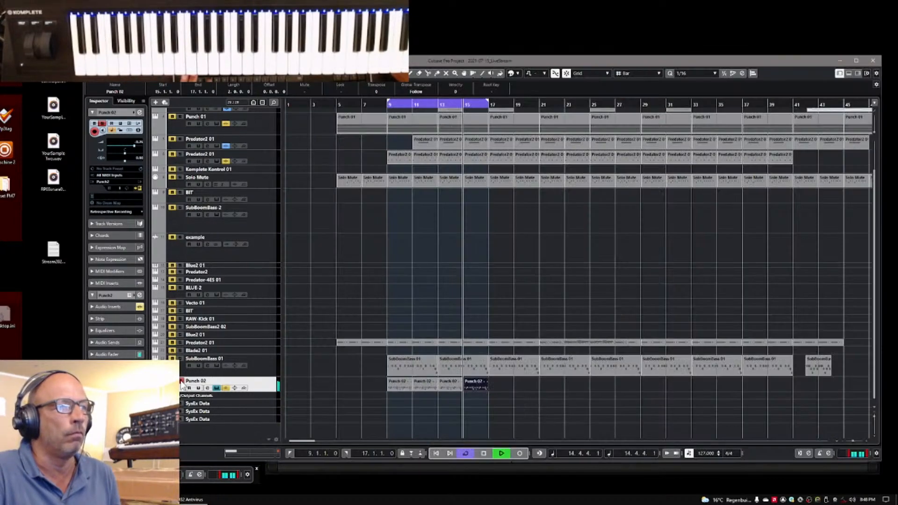
left_click(182, 385)
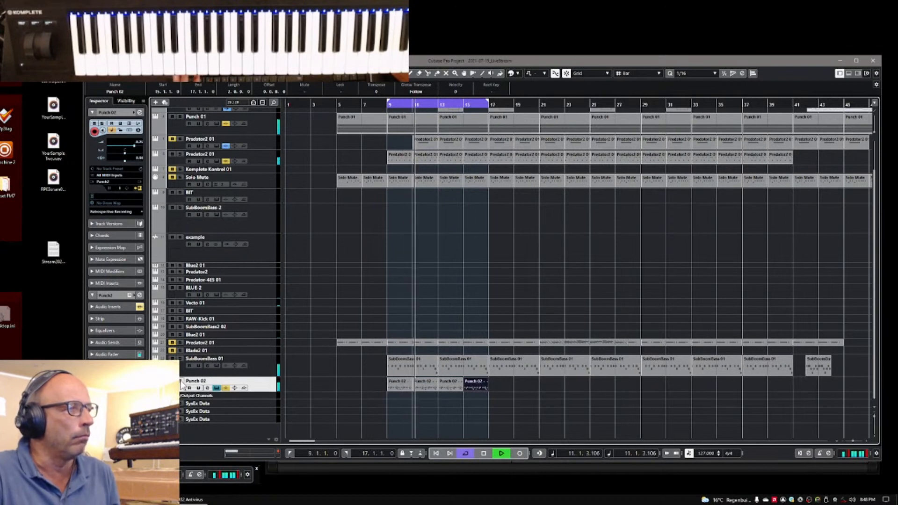
key("space")
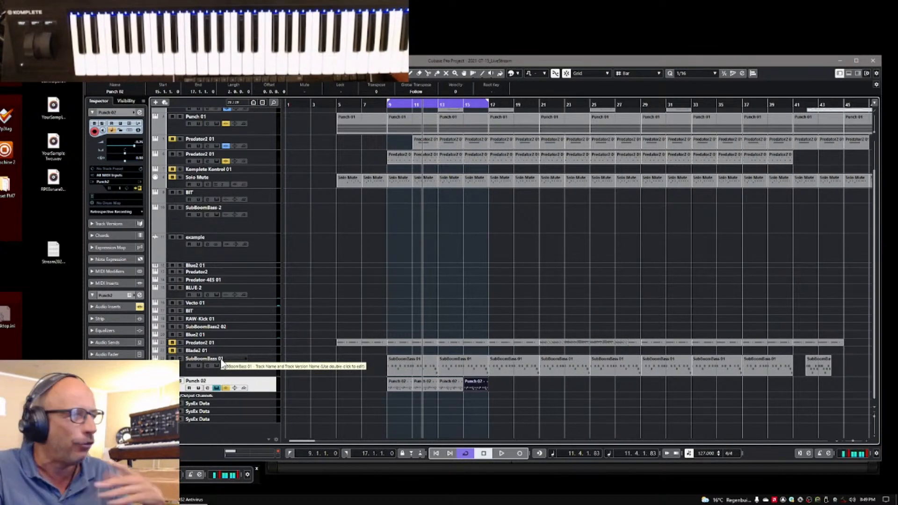
Mute the pad 01 bass drum in the Punch 02 kit and solo the Punch 02 track
left_click(139, 188)
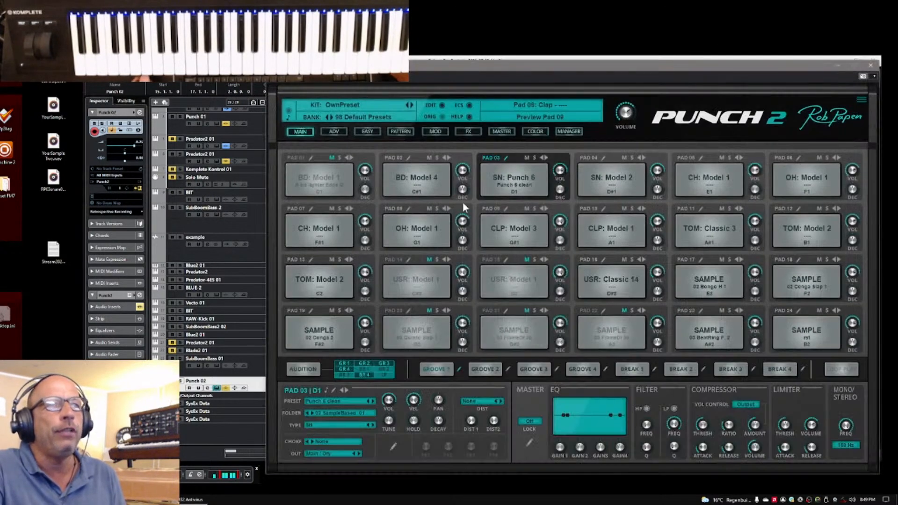
left_click(332, 159)
left_click(332, 159)
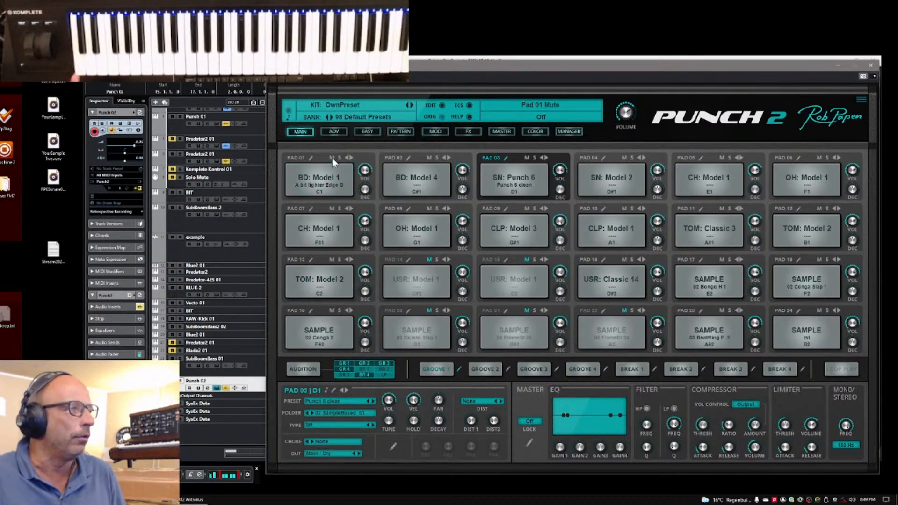
left_click(332, 157)
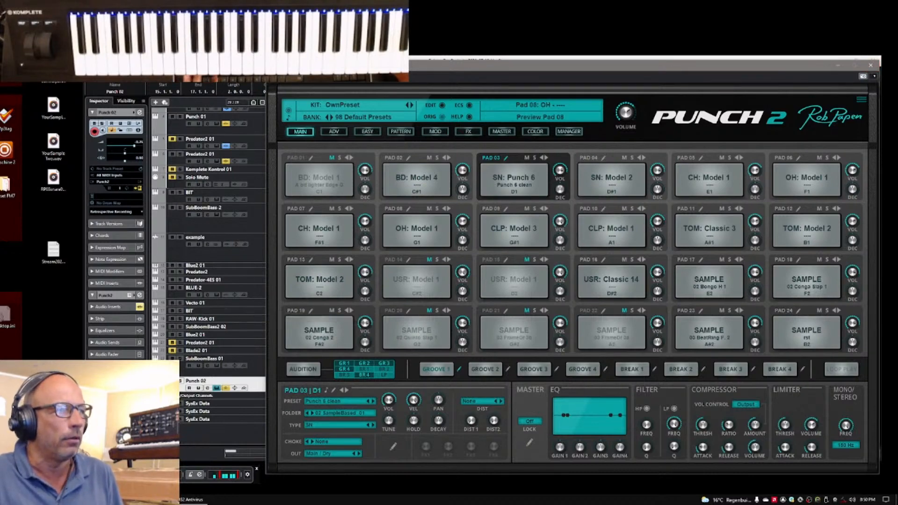
left_click(182, 384)
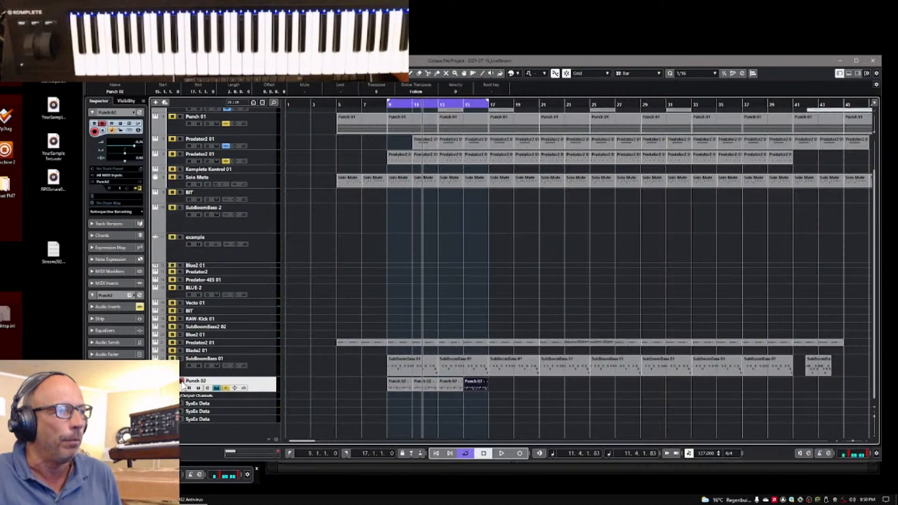
Audition Punch 02 in solo, compare it with the full mix and with Punch 01 soloed, and stop playback with solo off
key("space")
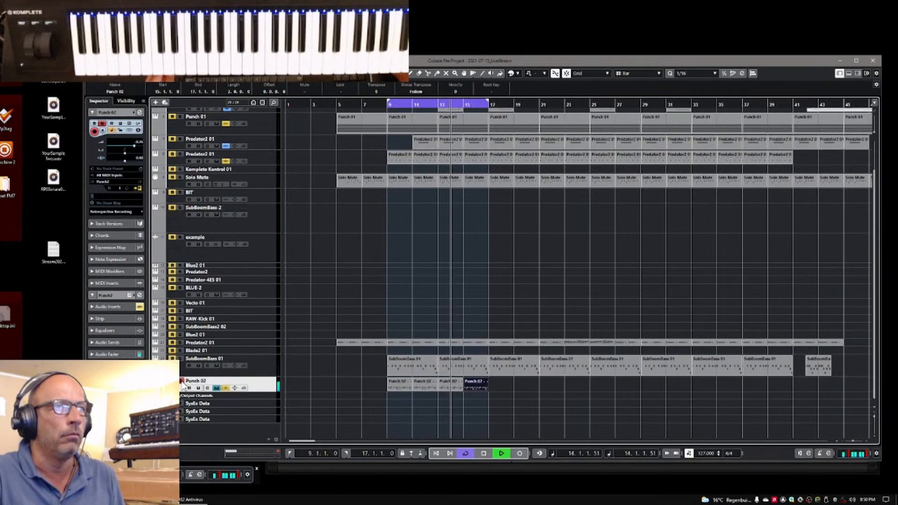
left_click(179, 116)
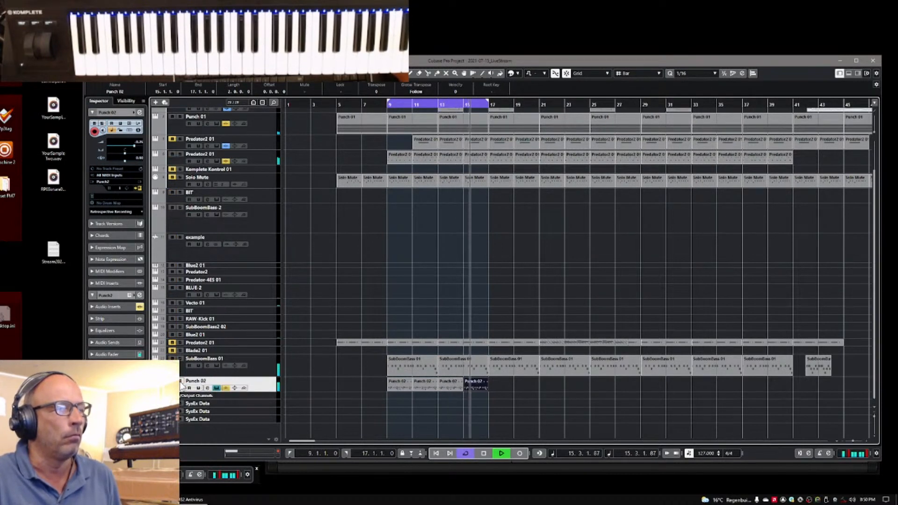
left_click(179, 117)
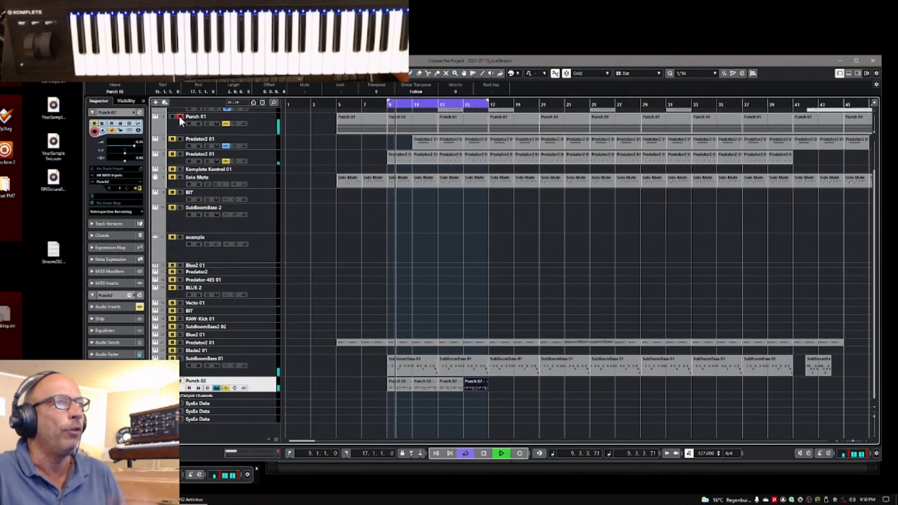
left_click(179, 117)
key("space")
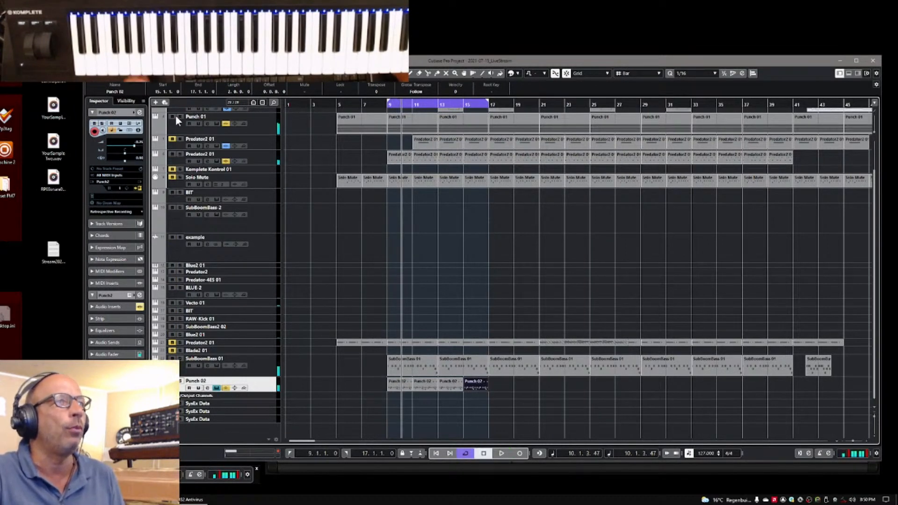
Open the Punch 2 instrument of the Punch 01 track and solo the pad 01 bass drum in its kit
left_click(140, 189)
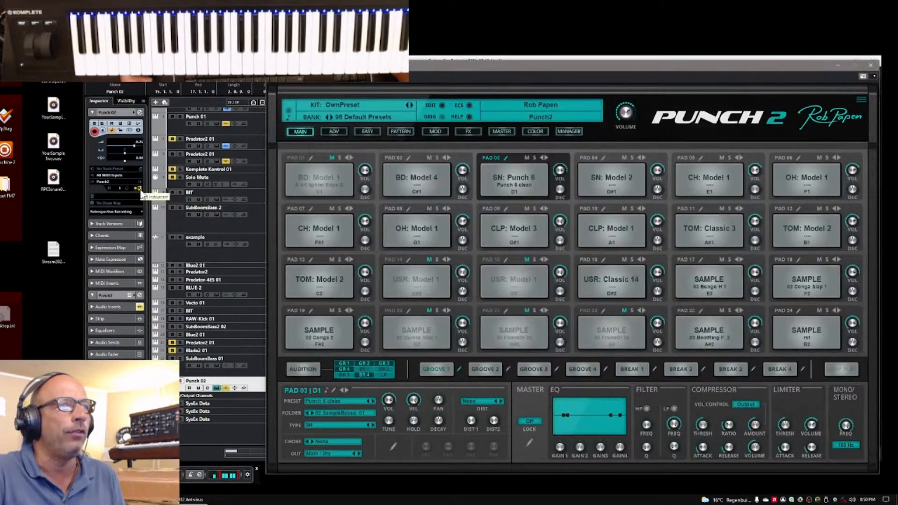
left_click(140, 189)
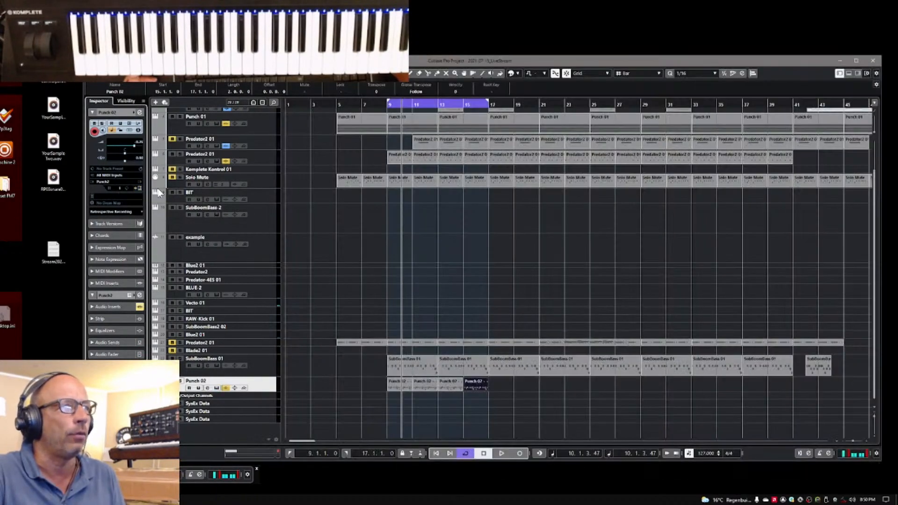
left_click(272, 125)
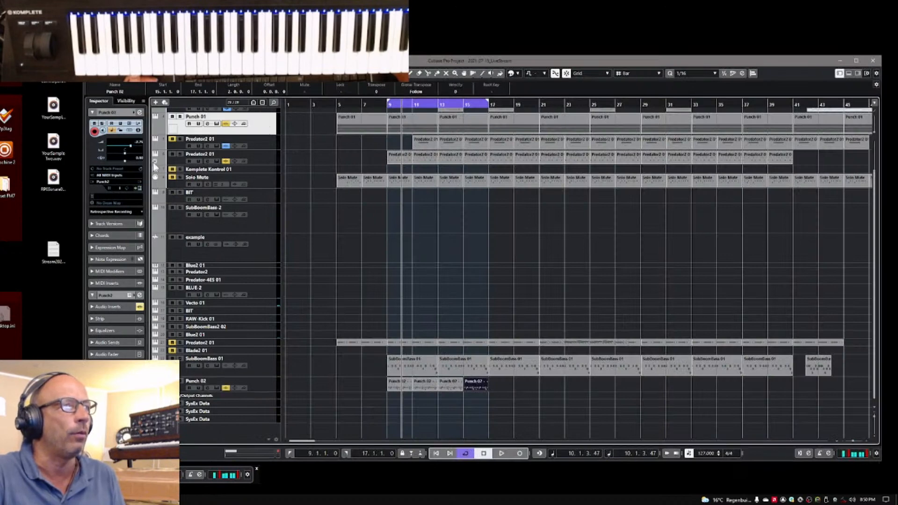
left_click(140, 189)
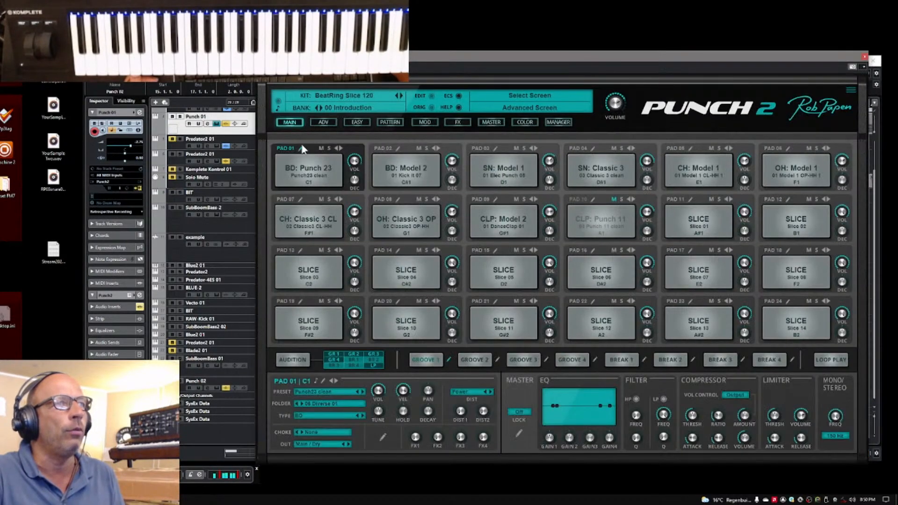
left_click(330, 148)
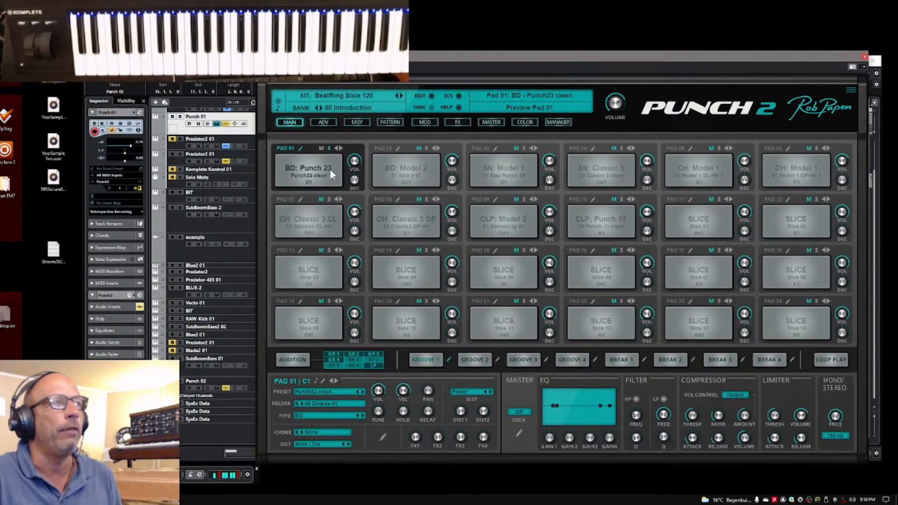
Audition the Punch 01 bass drum by alternating the track between solo and the full mix
left_click(180, 117)
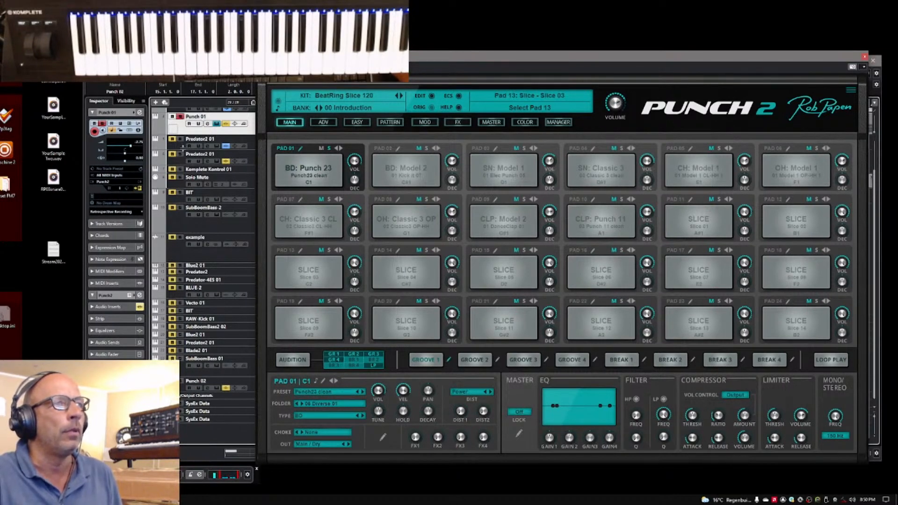
left_click(182, 117)
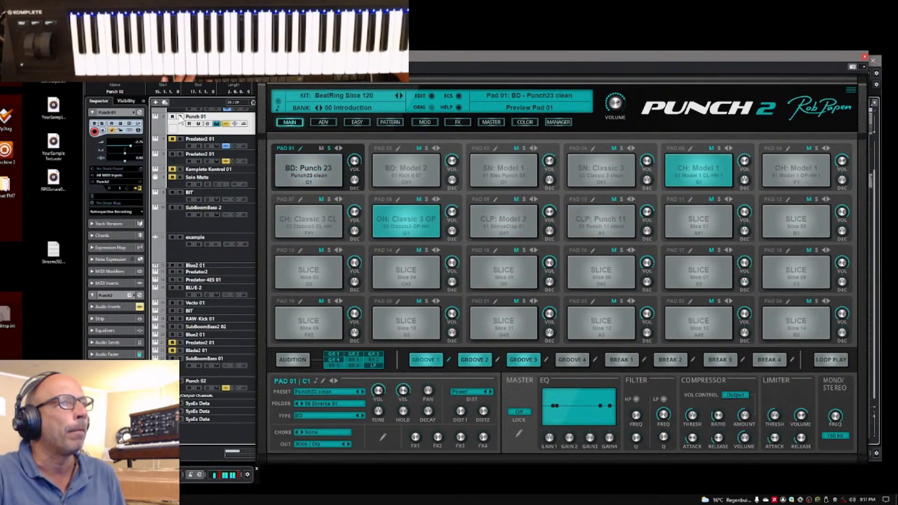
left_click(180, 116)
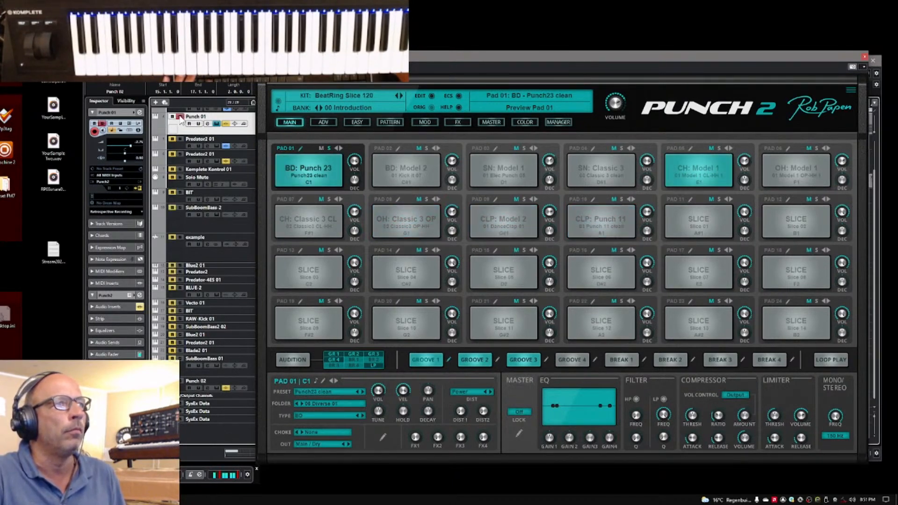
left_click(180, 117)
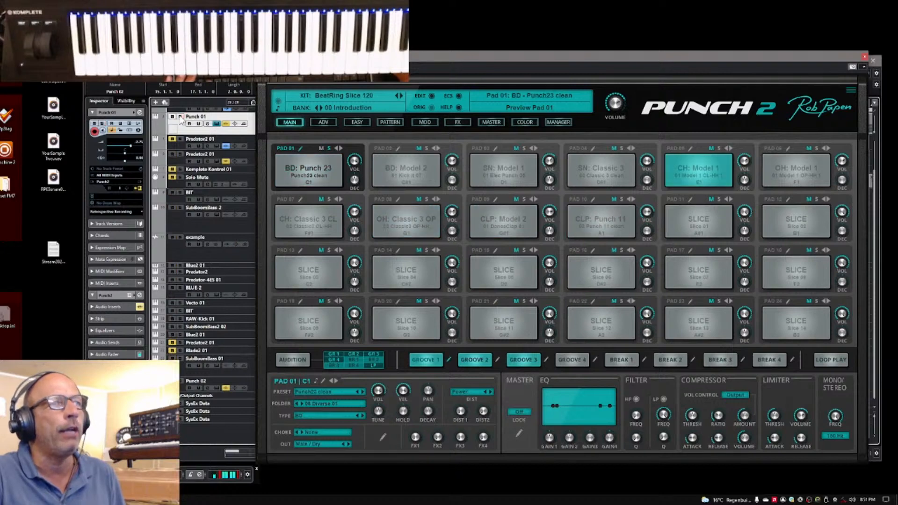
left_click(180, 117)
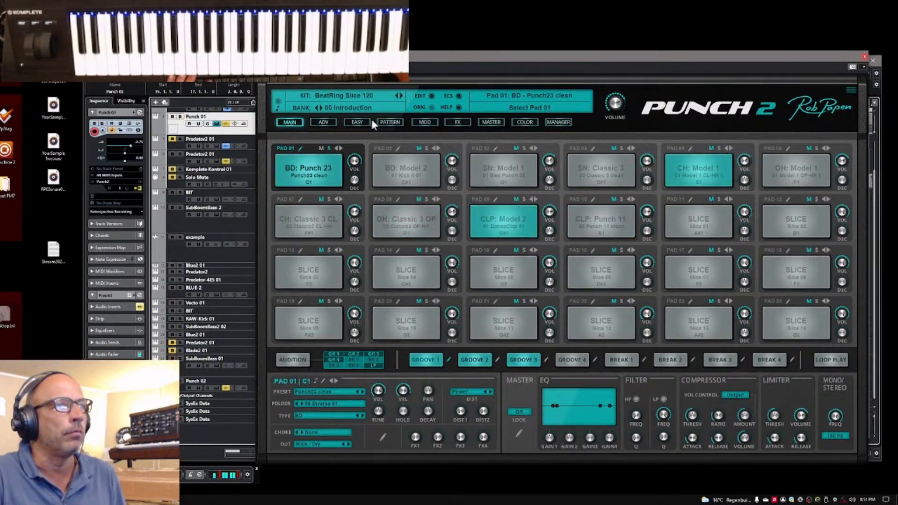
Set the main volume of the Punch 01 kit to 0.3 dB and close its instrument window
left_click_drag(618, 105, 621, 101)
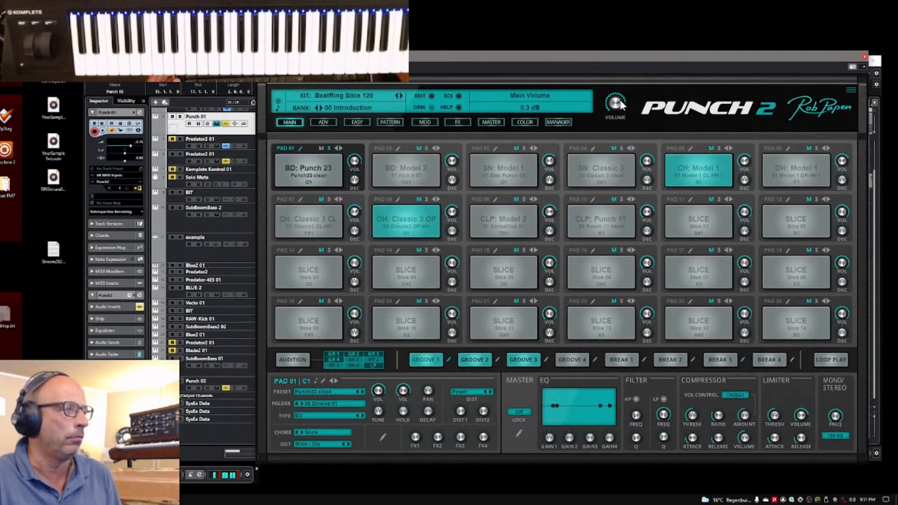
left_click(865, 57)
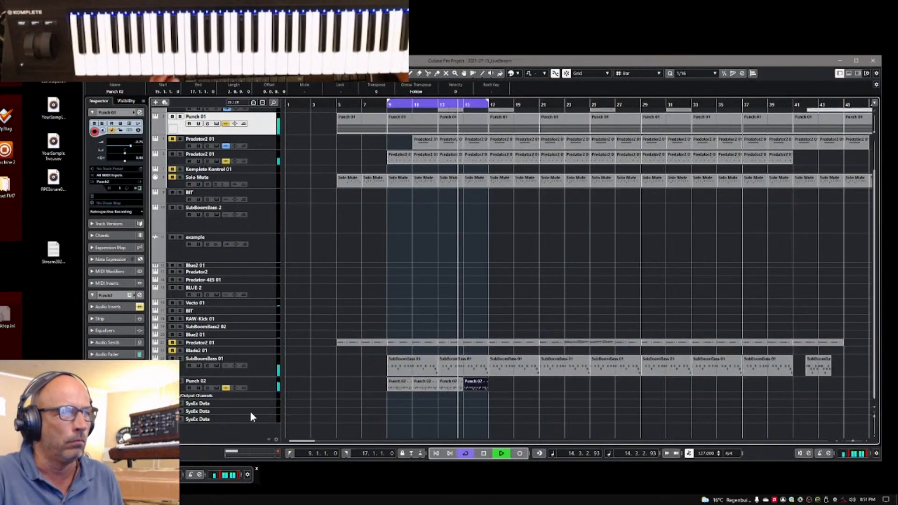
Open the SubBoomBass2 instrument of the SubBoomBass 01 track, and bring the project window back in front of it
left_click(251, 367)
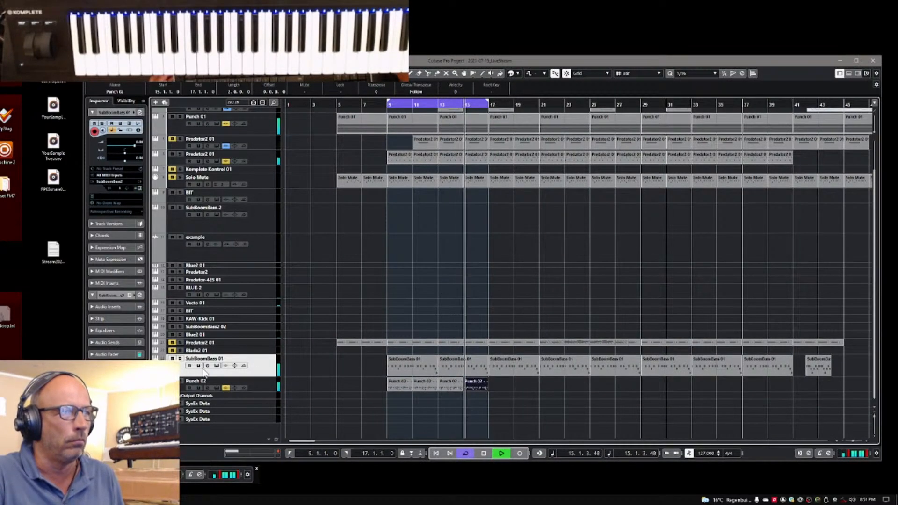
left_click(138, 188)
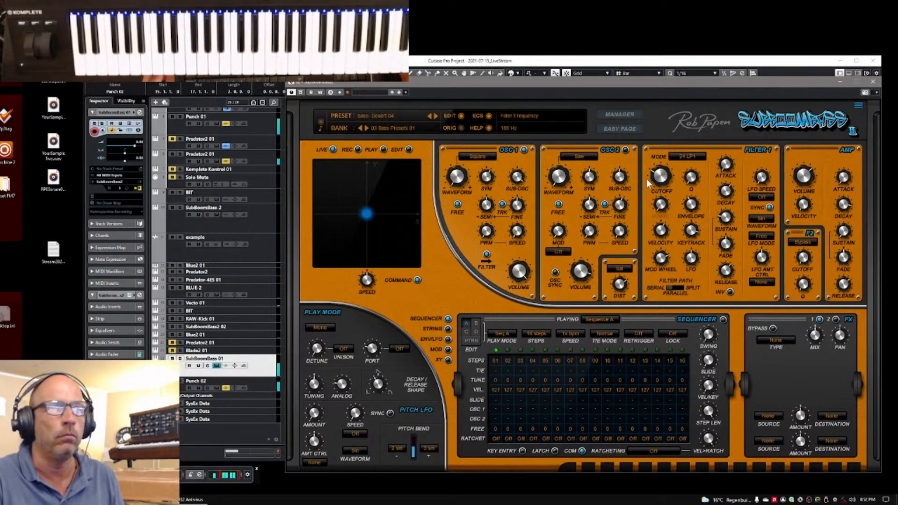
left_click(416, 61)
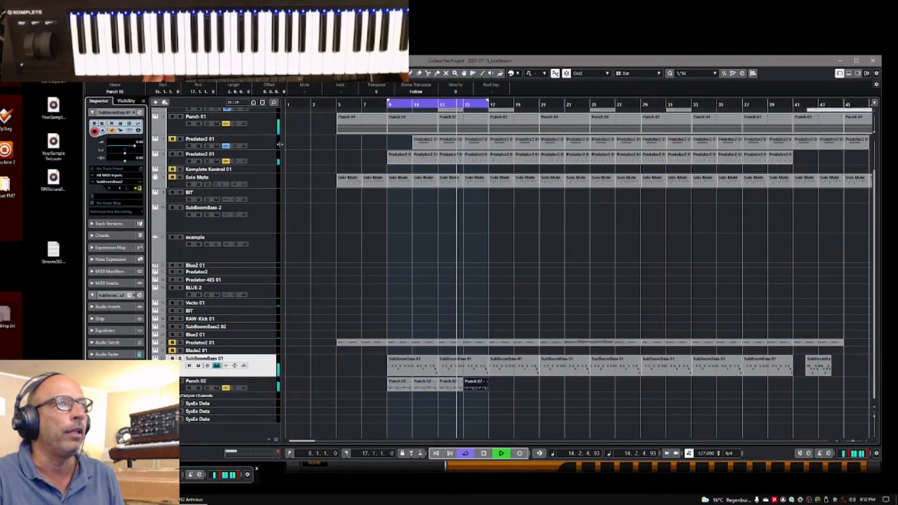
Open the Predator2 instrument of the lower of the two Predator2 01 tracks below Punch 01
left_click(260, 146)
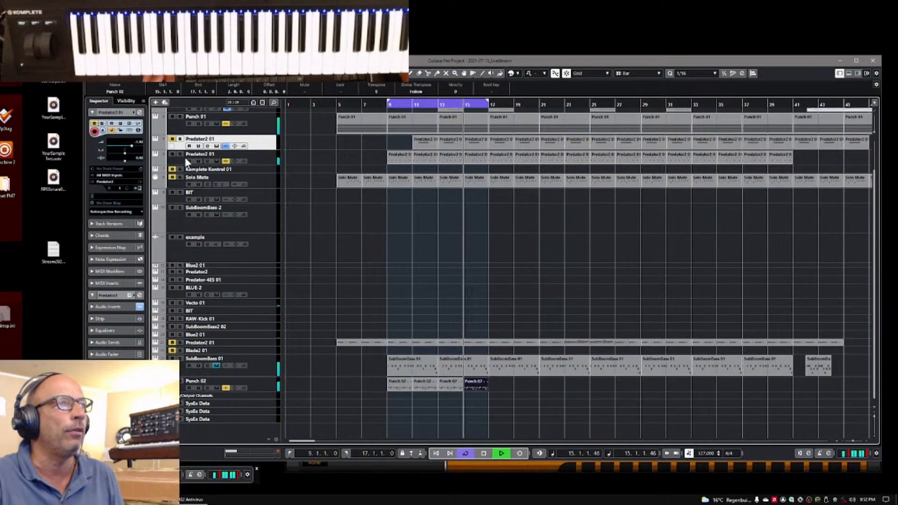
left_click(267, 157)
left_click(139, 187)
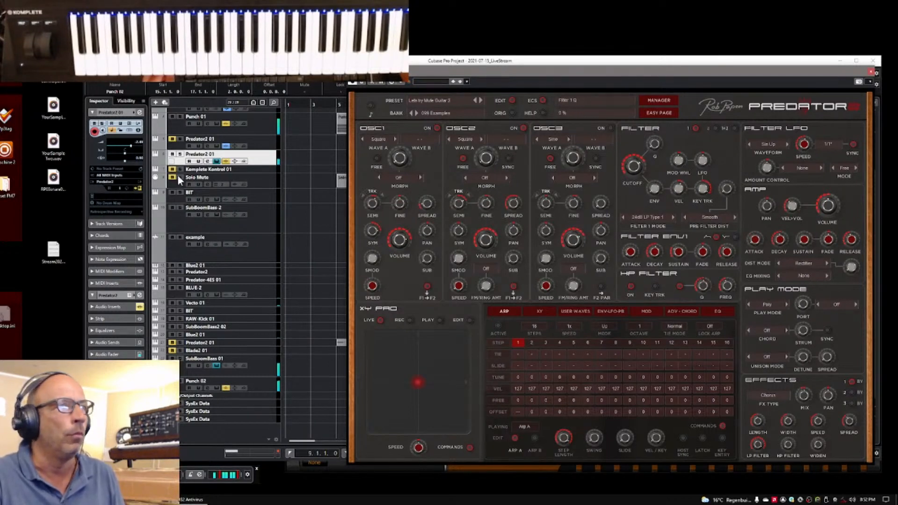
Show the mixer with the Voice over track selected, and select the Control track above it in the track list
left_click(260, 141)
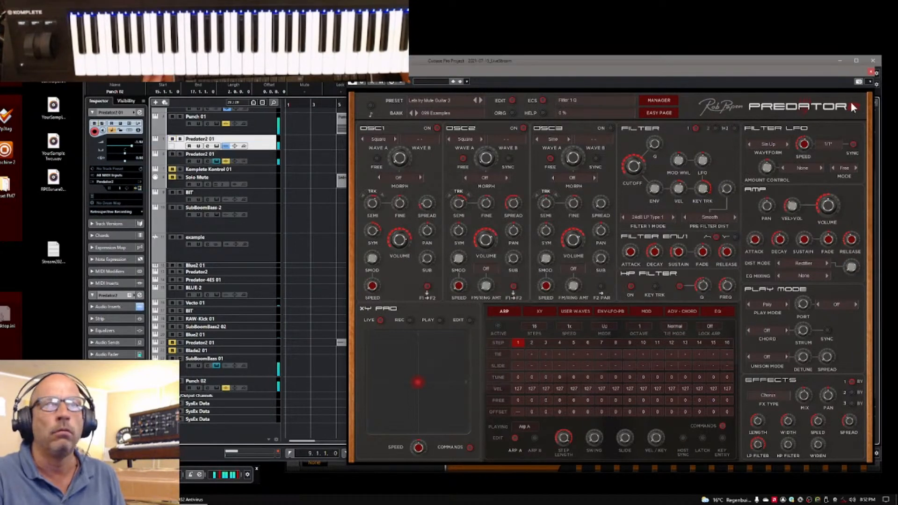
scroll(243, 195, "up", 2)
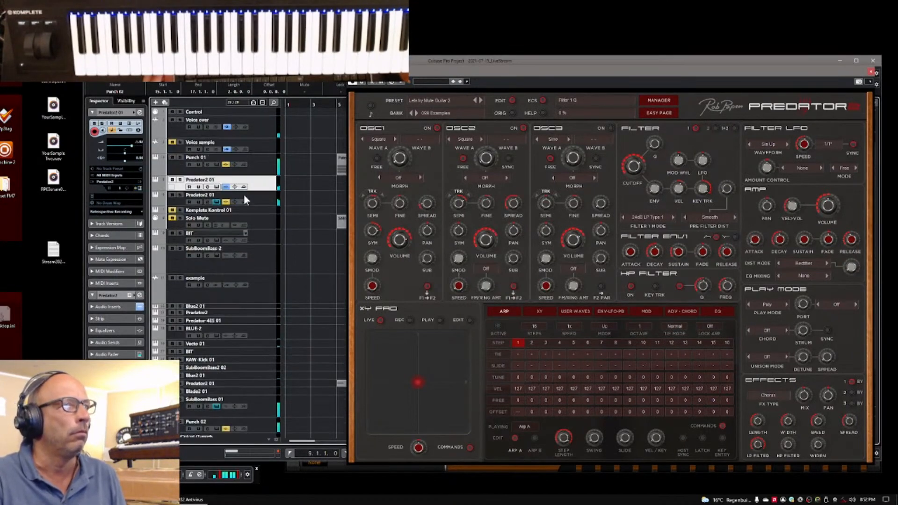
left_click(262, 133)
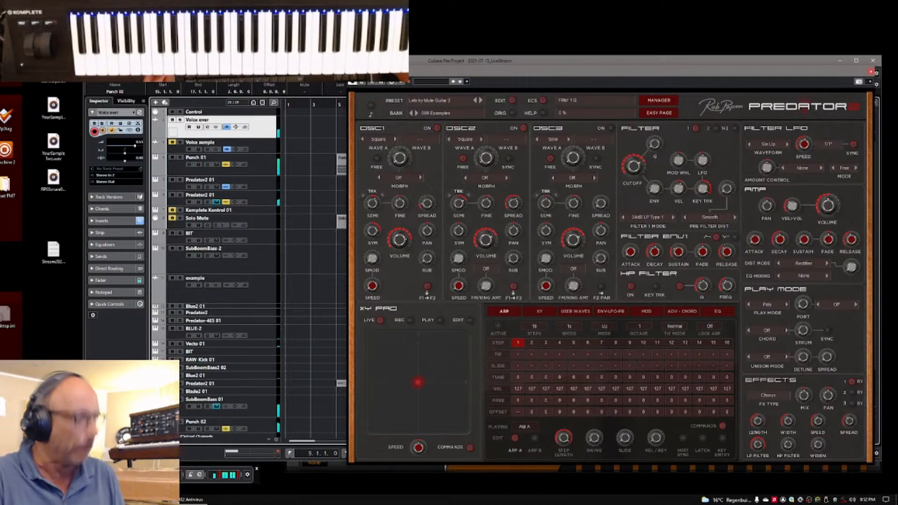
key("F3")
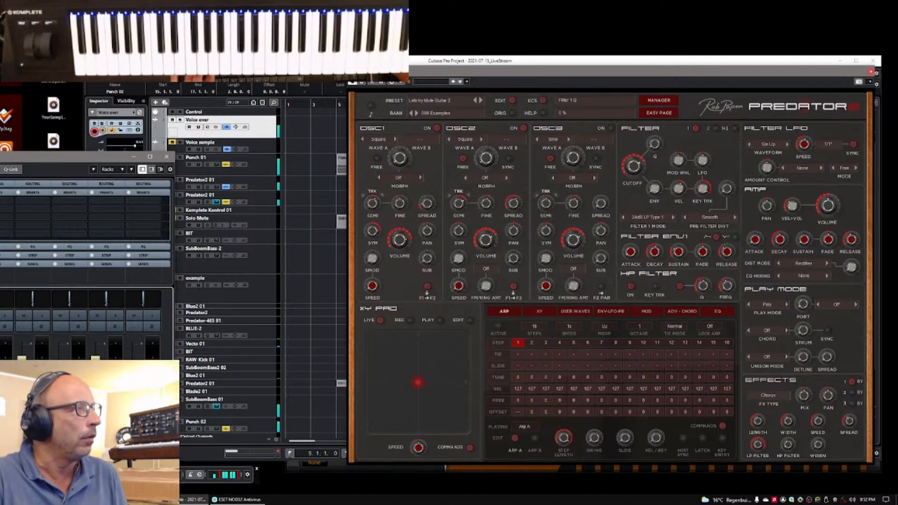
key("Tab")
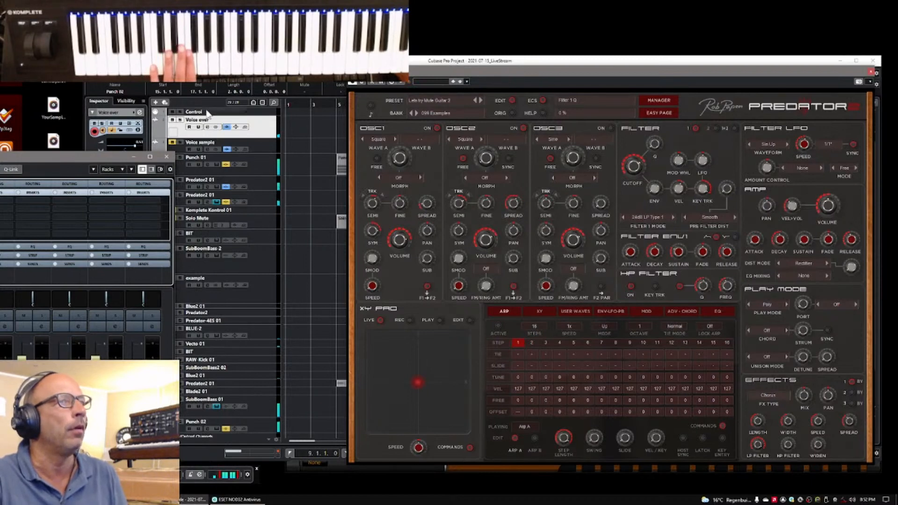
left_click(207, 114)
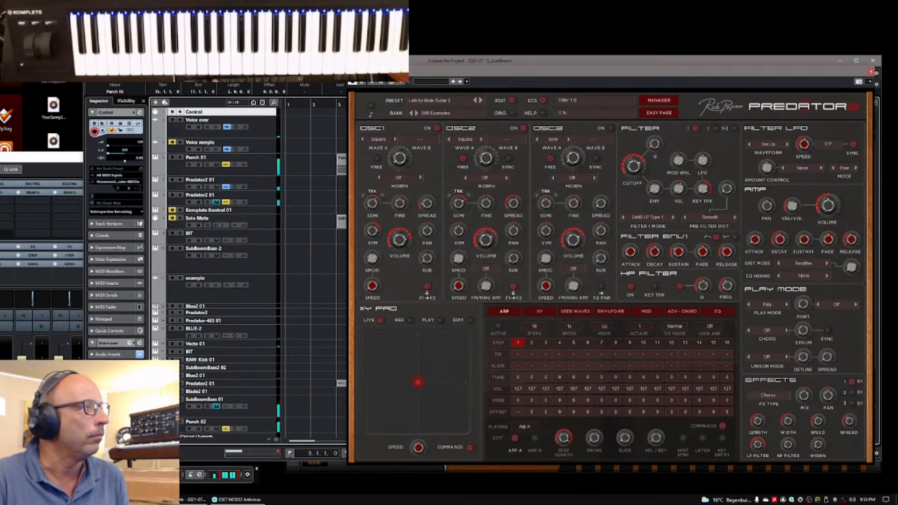
Bring the mixer to the front, move it clear of the track inspector and minimise it
key("F3")
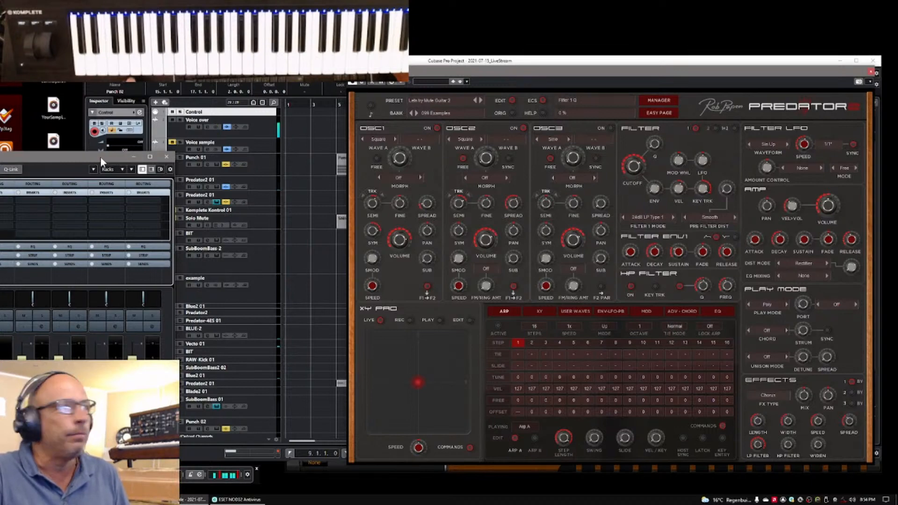
left_click_drag(100, 158, 38, 223)
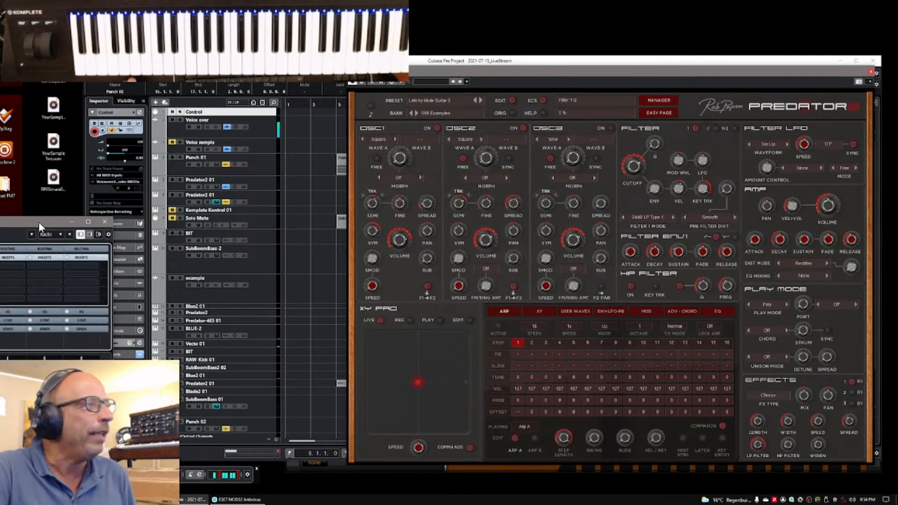
left_click(73, 222)
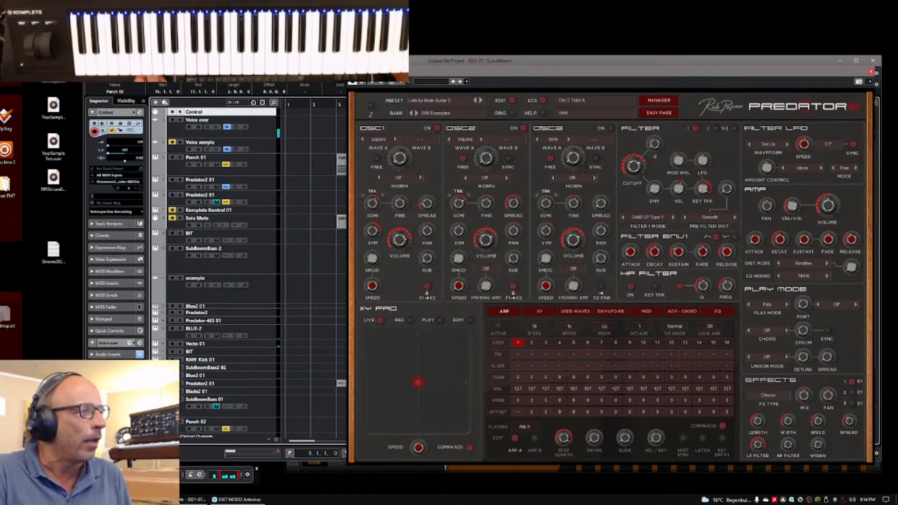
Start playback from the project window and raise the Filter 1 cutoff in the Predator2 instrument
key("alt+Tab")
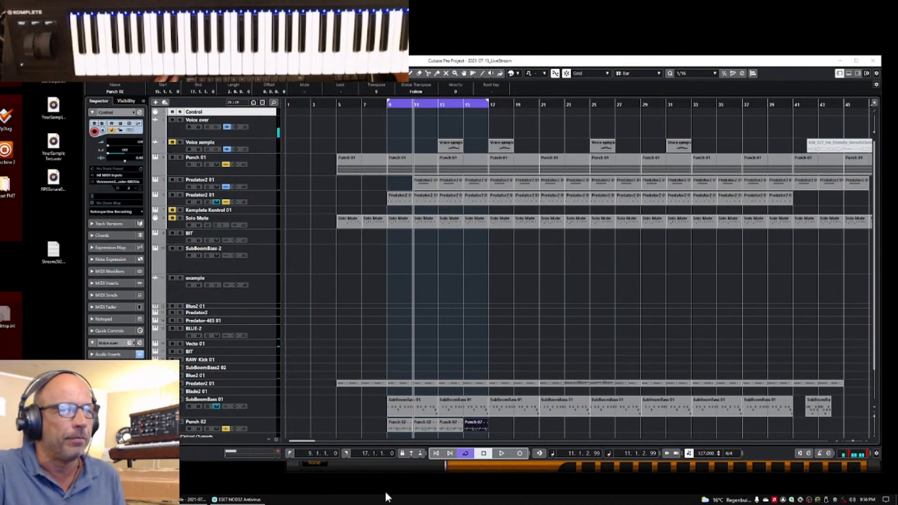
left_click(503, 453)
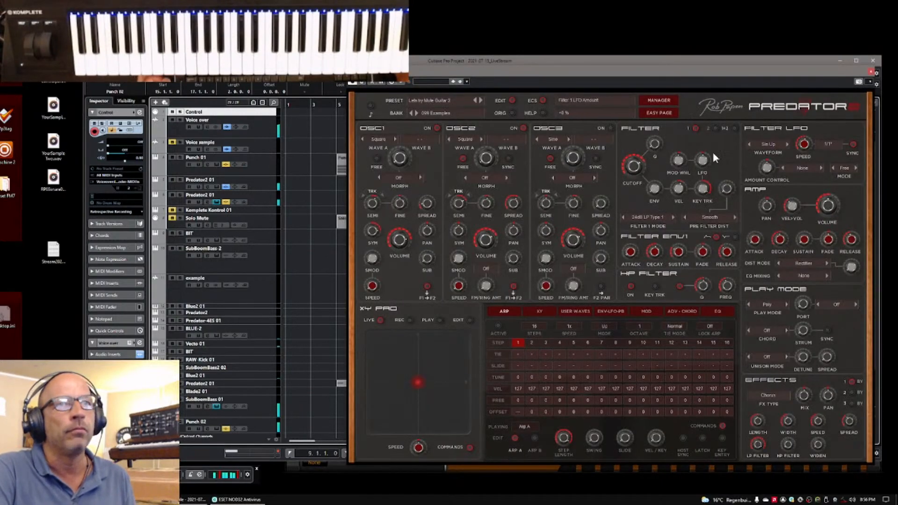
left_click(641, 163)
left_click_drag(640, 162, 642, 158)
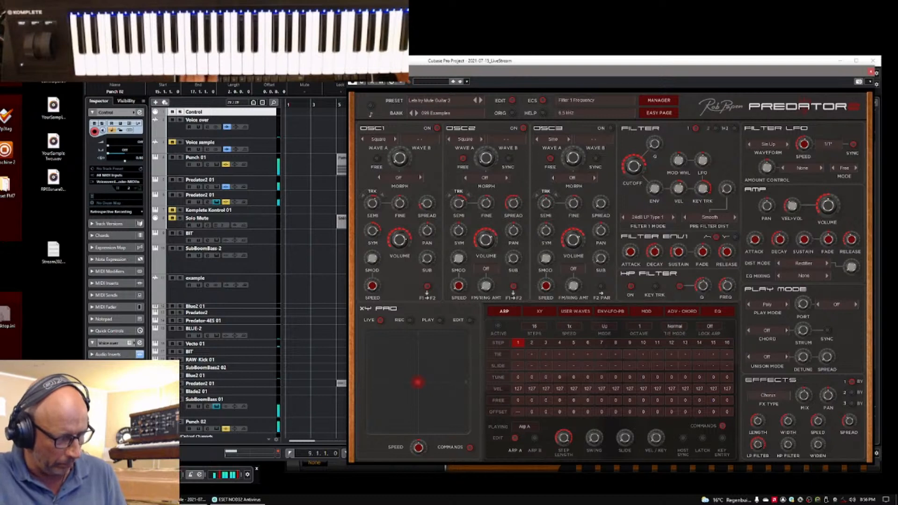
Show and hide the mixer, and select the Solo Mute track with the project window brought to the front
key("F3")
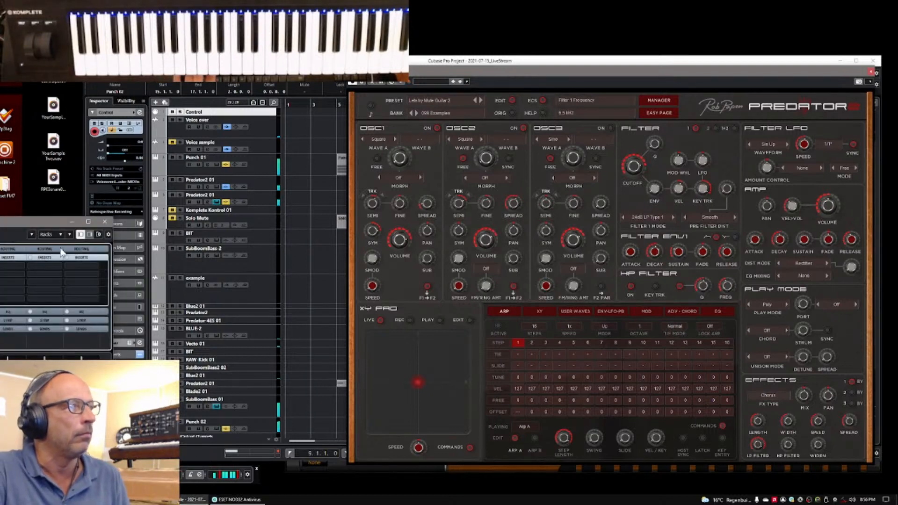
key("F3")
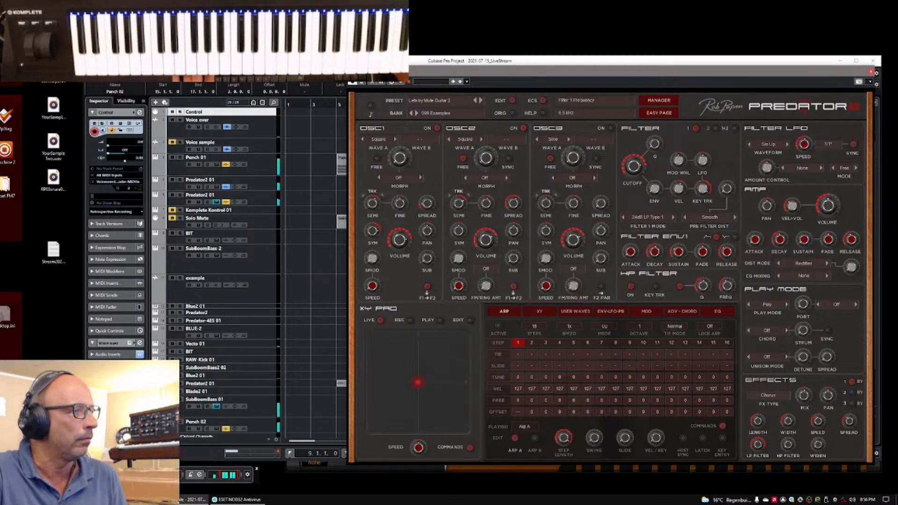
left_click(220, 219)
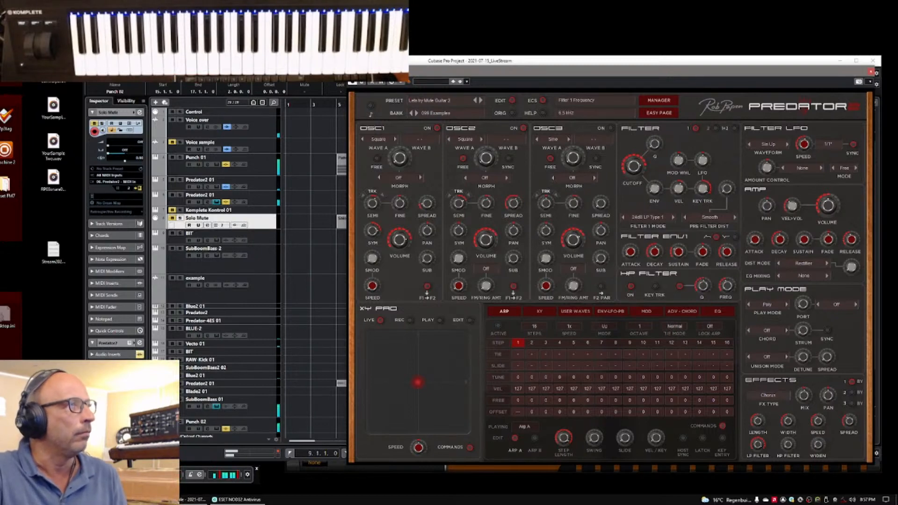
key("alt+Tab")
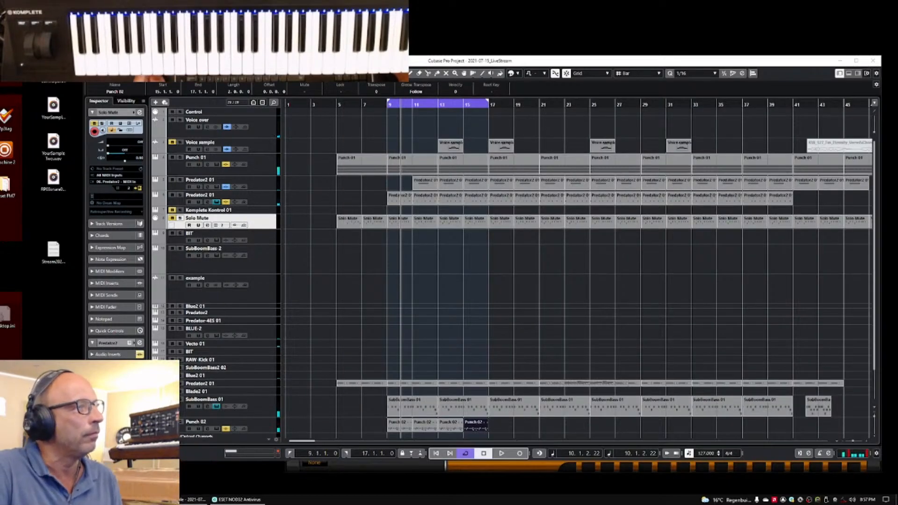